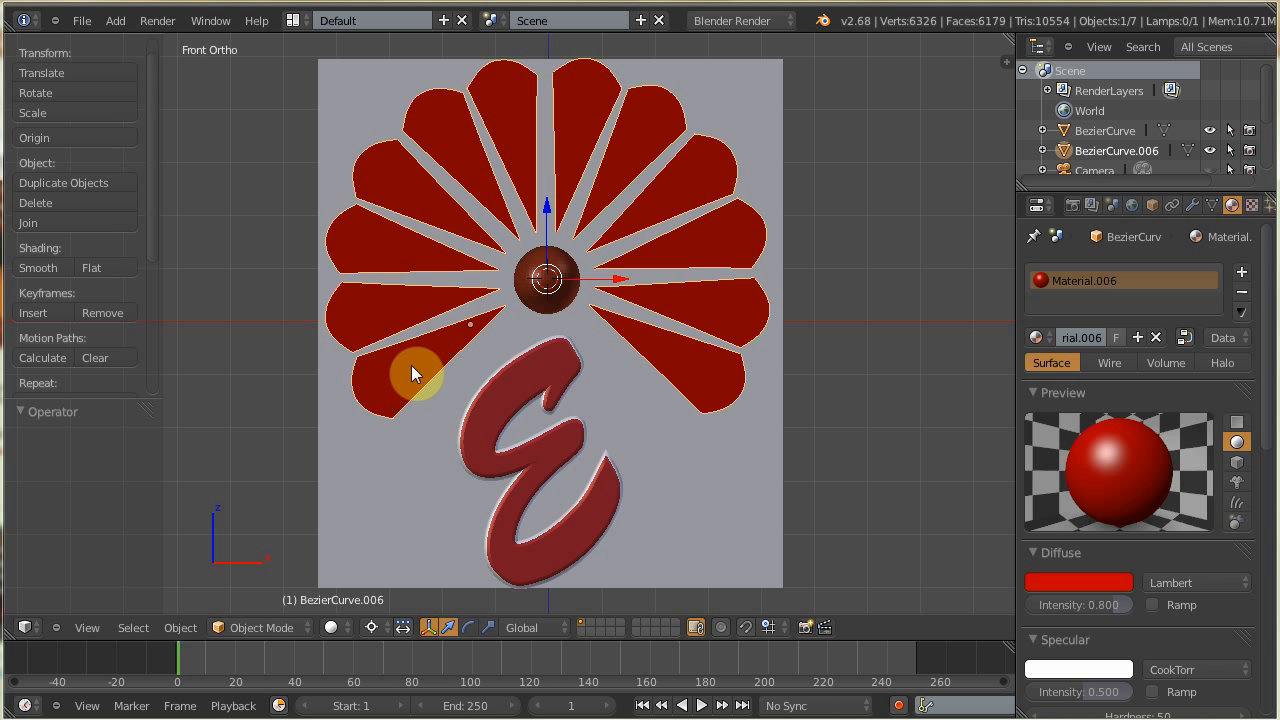
Separate the lowest petal beside the E letter from the joined petal fan mesh into its own object
key("Tab")
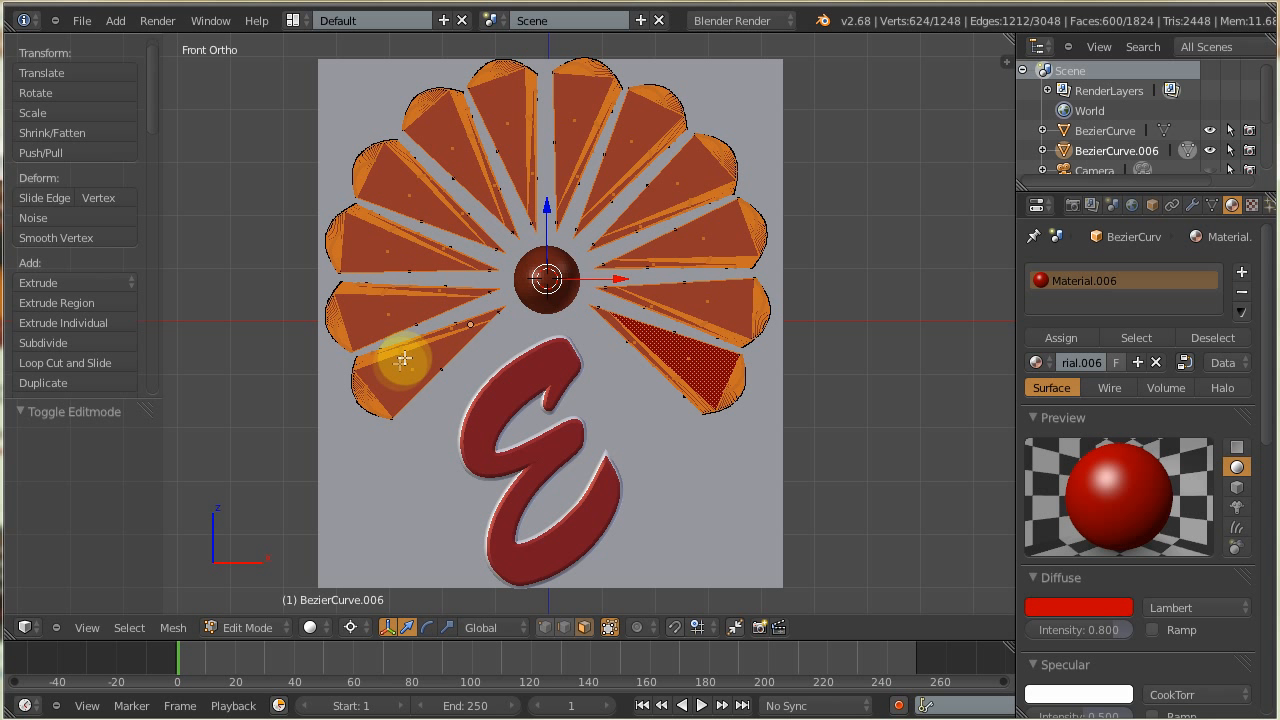
key("ctrl+Tab")
left_click(472, 324)
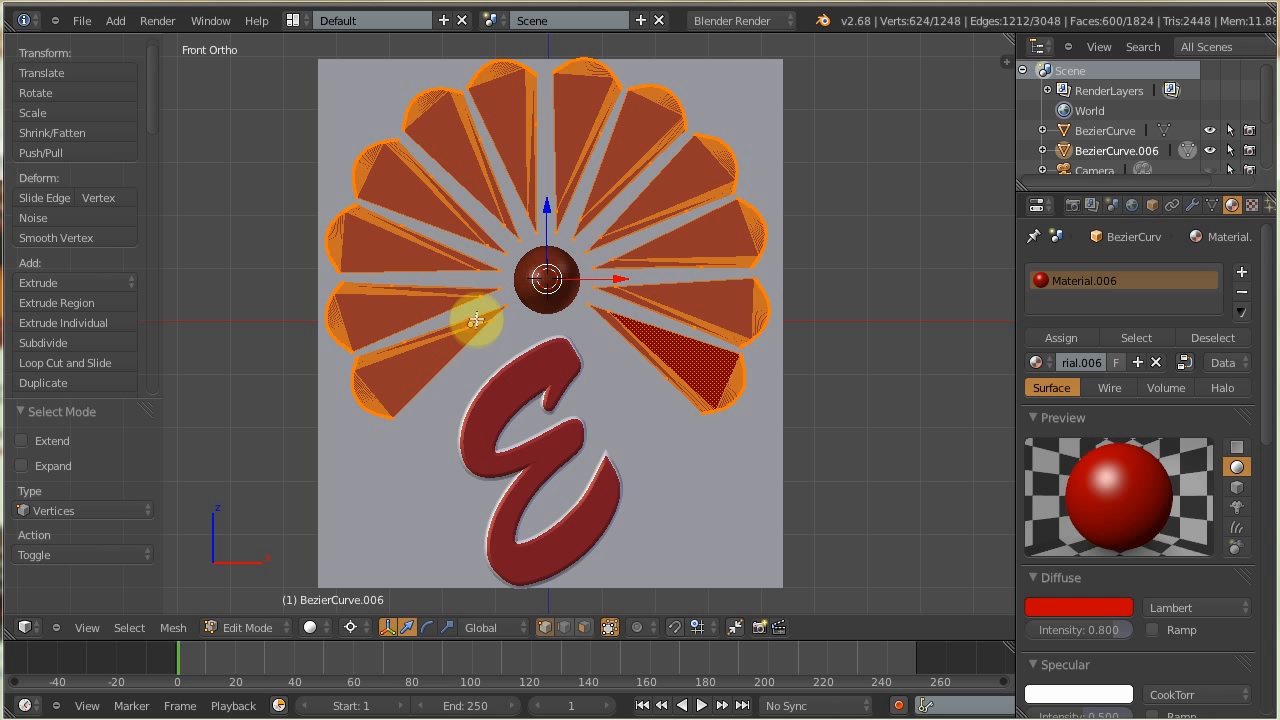
right_click(507, 307)
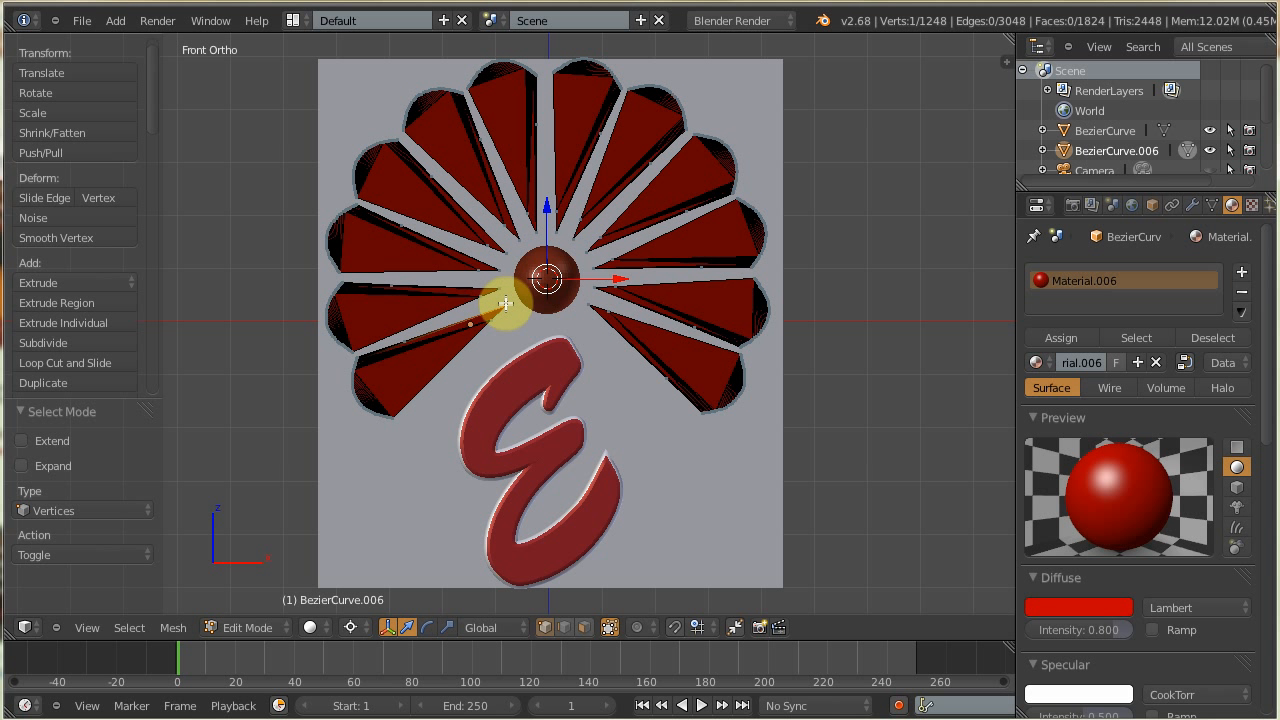
key("l")
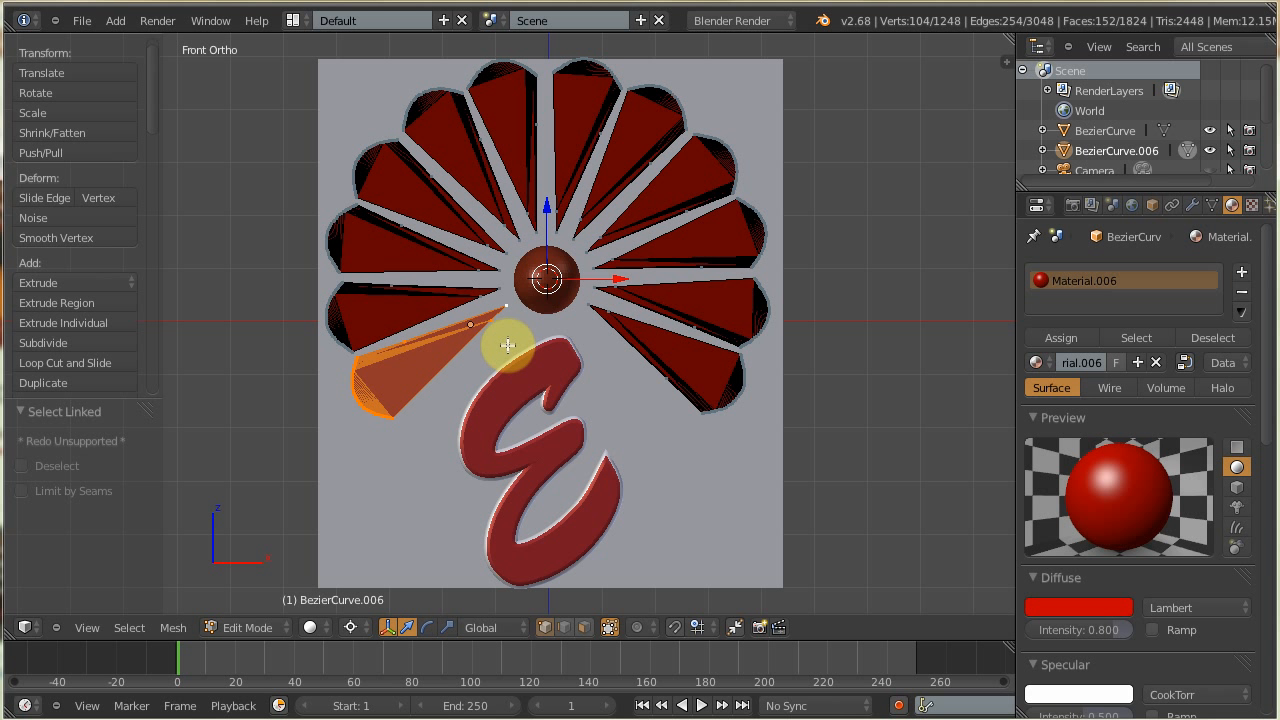
key("p")
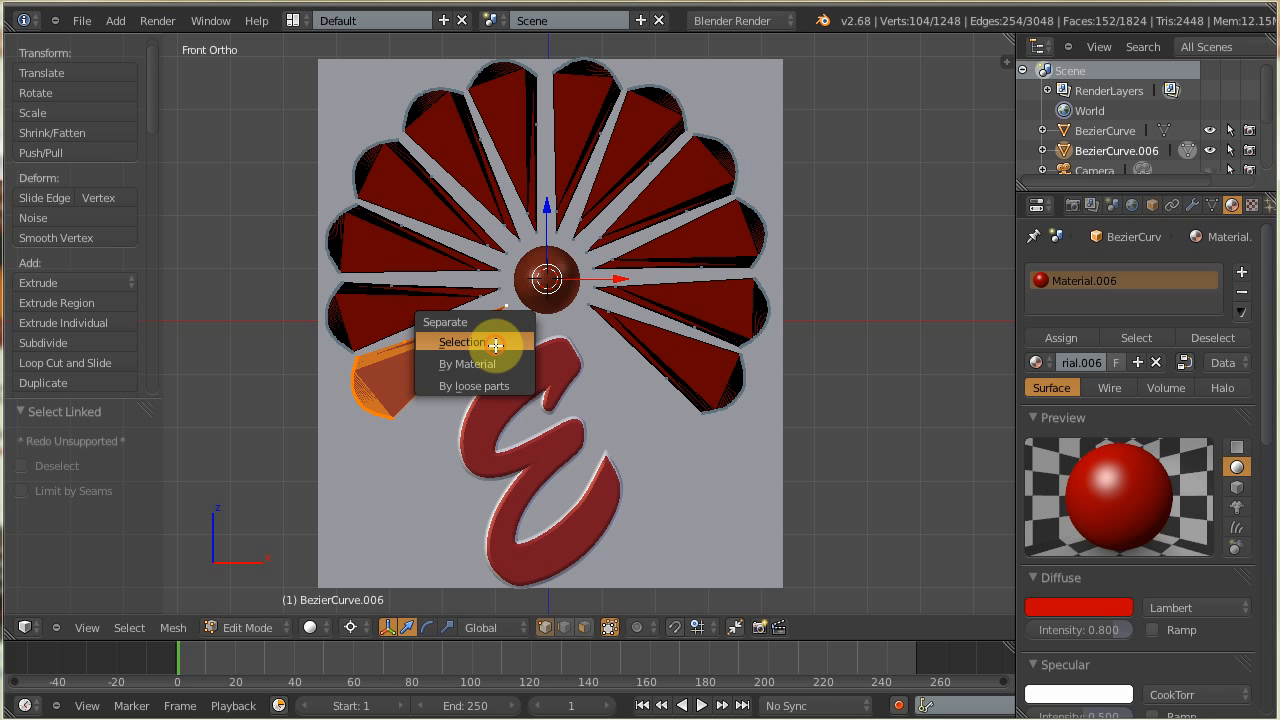
left_click(488, 340)
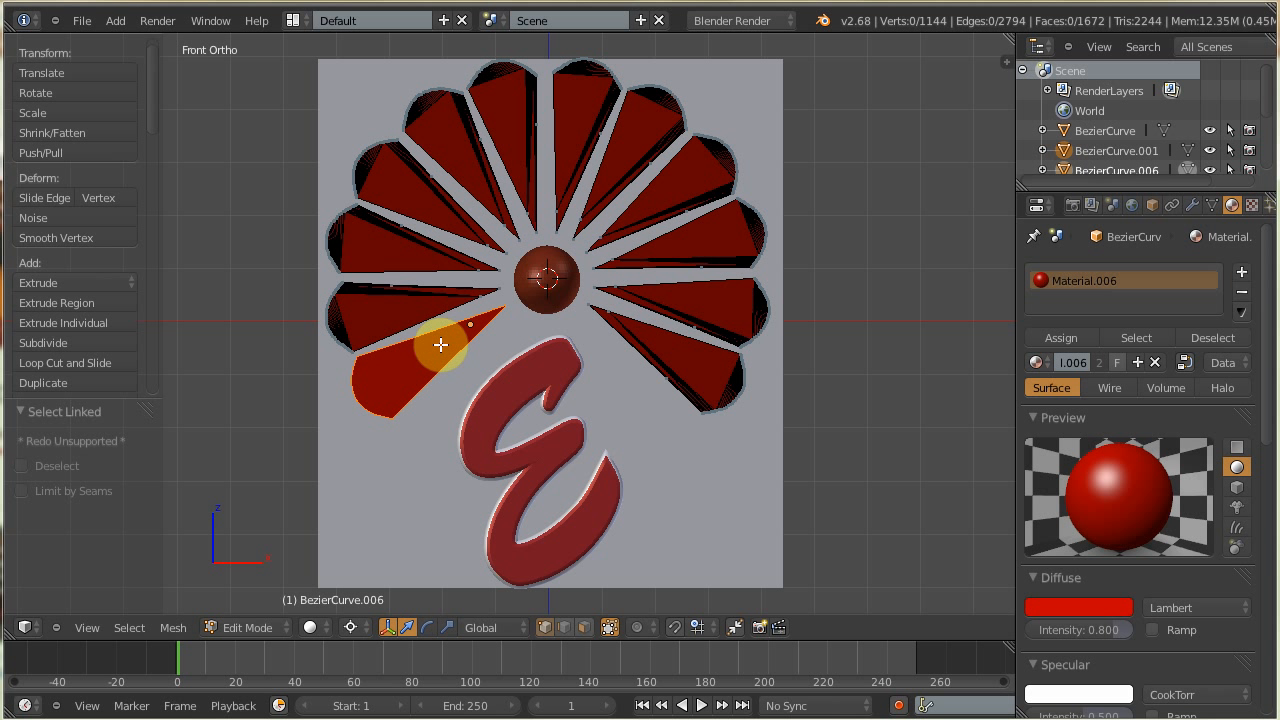
key("Tab")
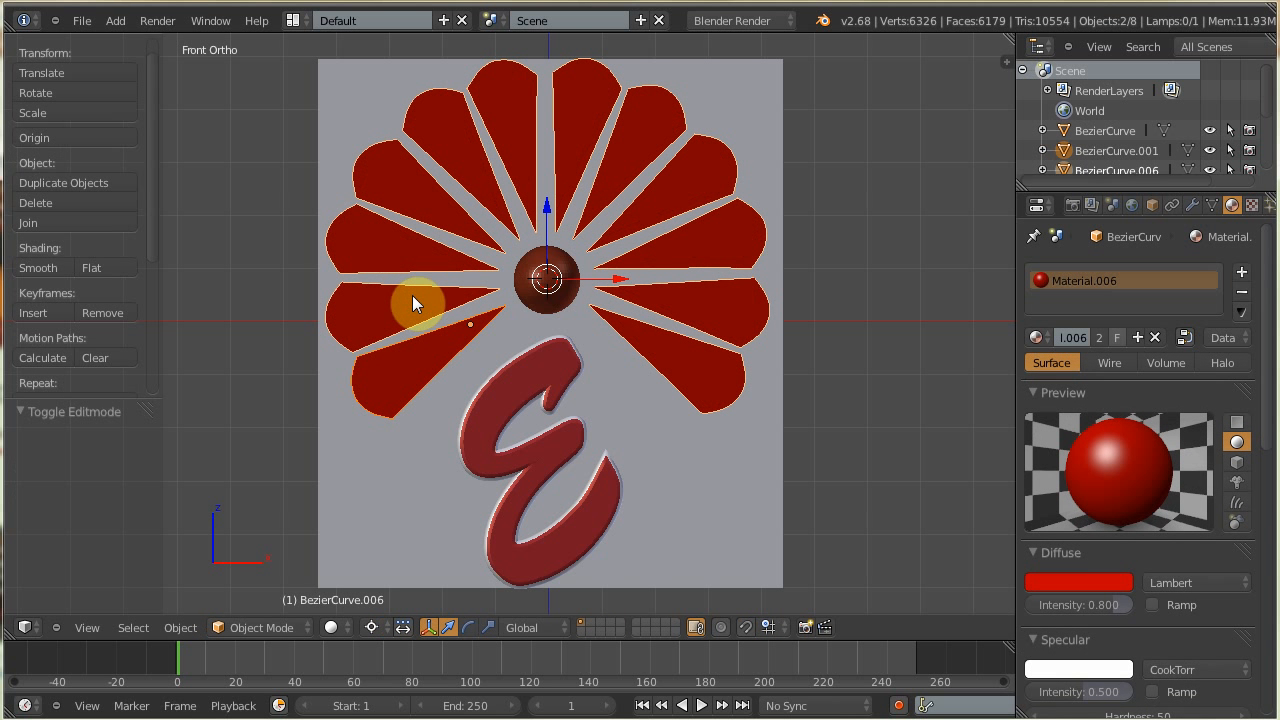
Delete the rest of the red petal fan and the spare grey petal above the sphere
right_click(408, 308)
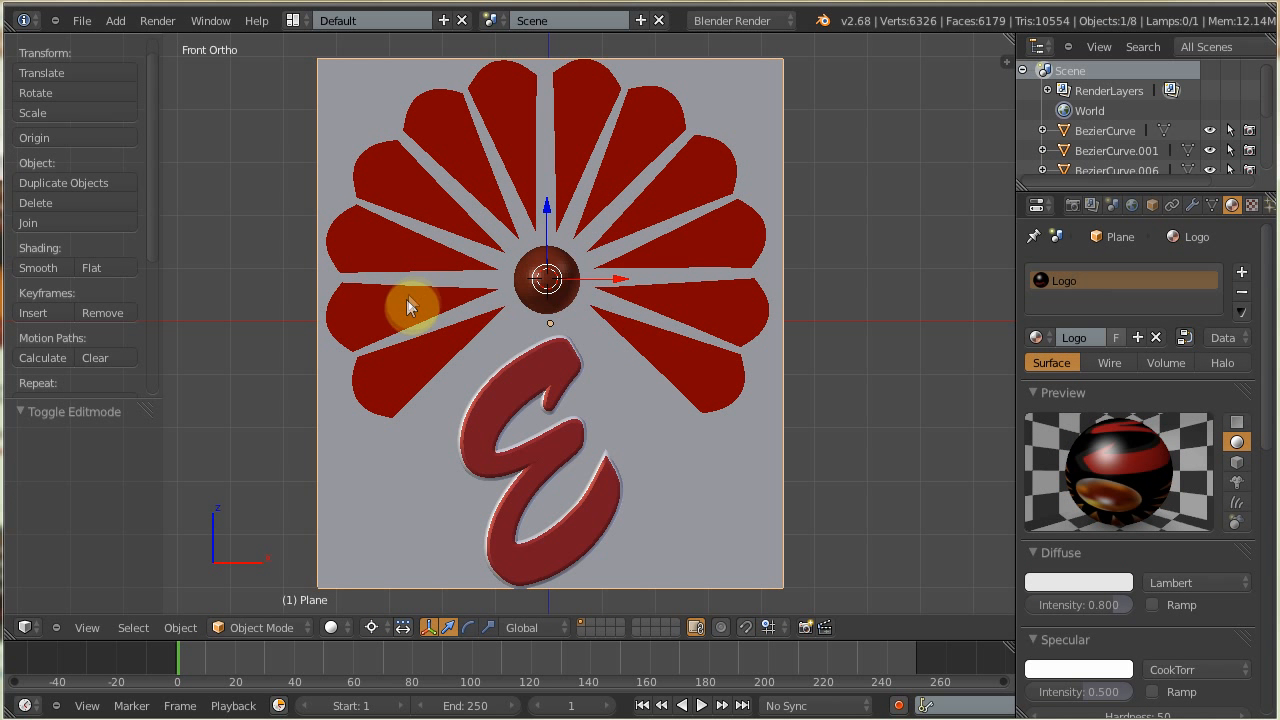
right_click(407, 308)
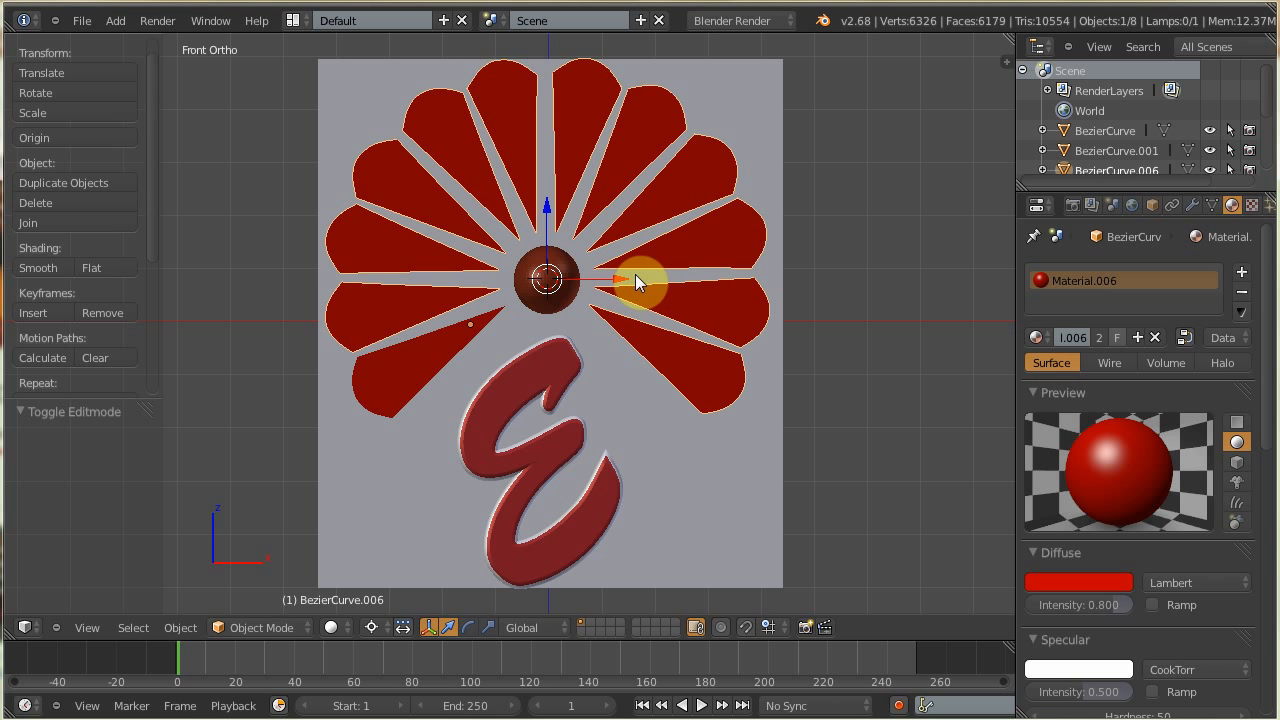
key("x")
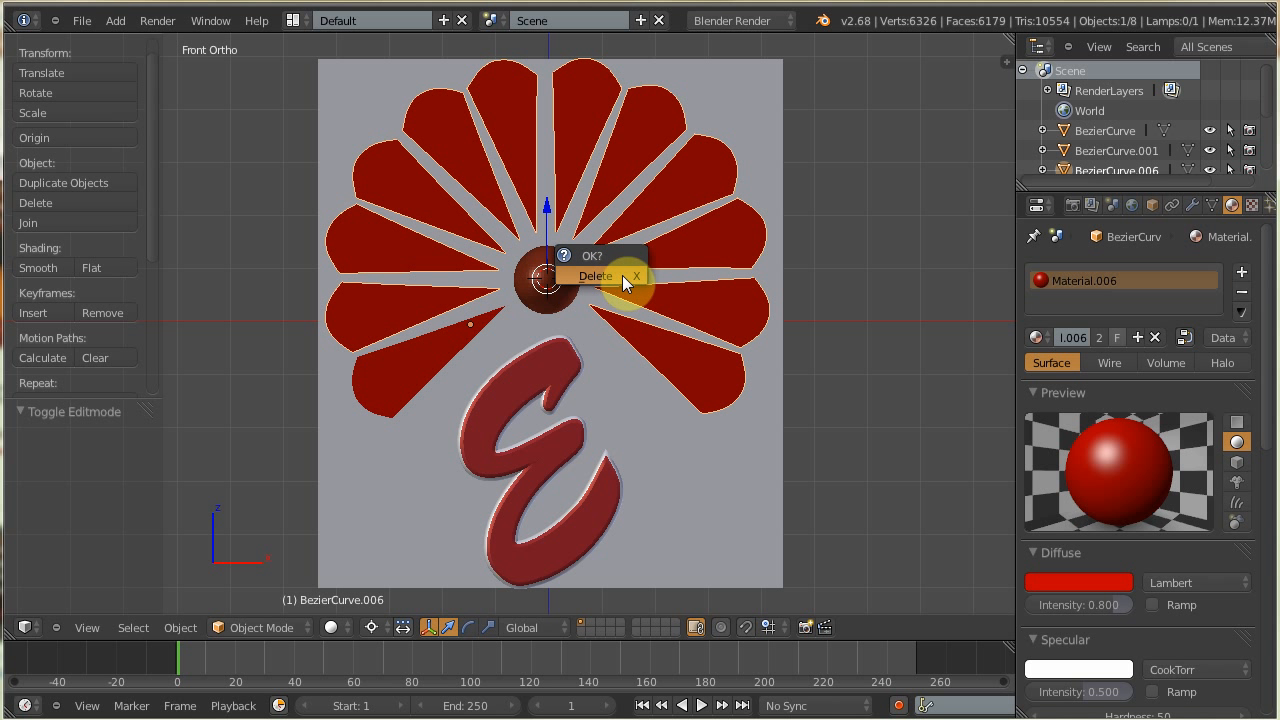
left_click(610, 276)
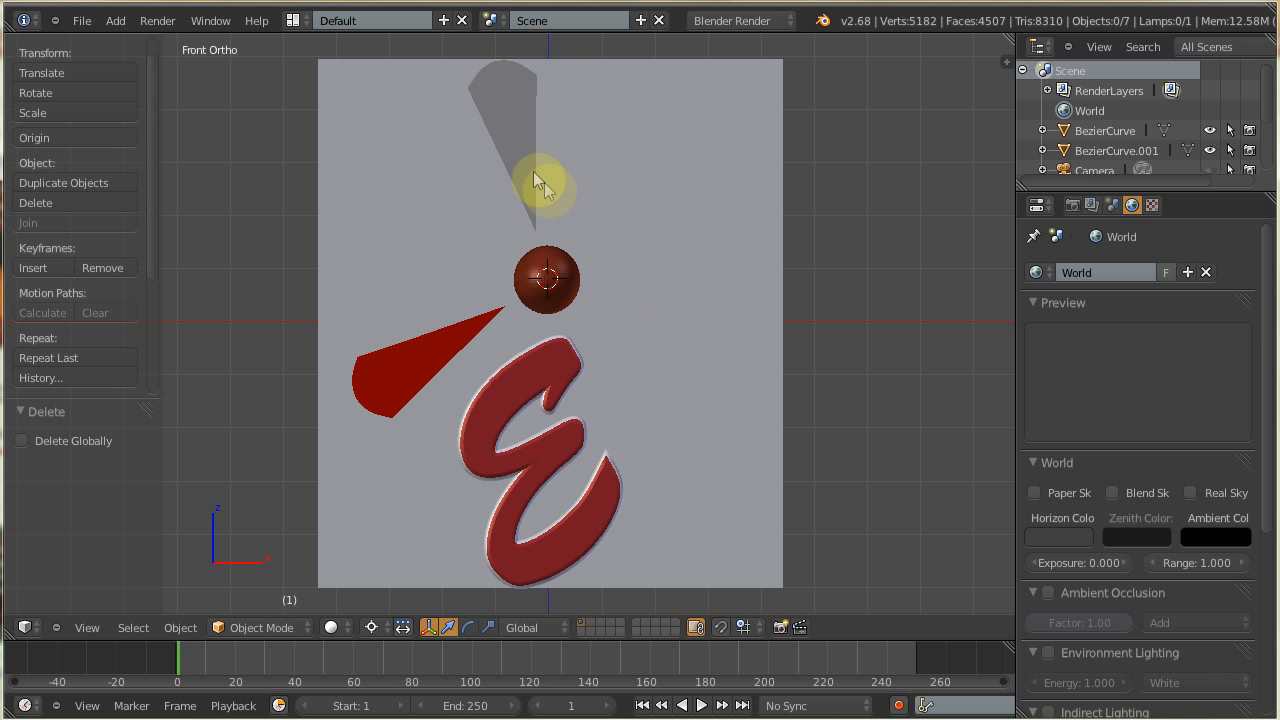
right_click(504, 116)
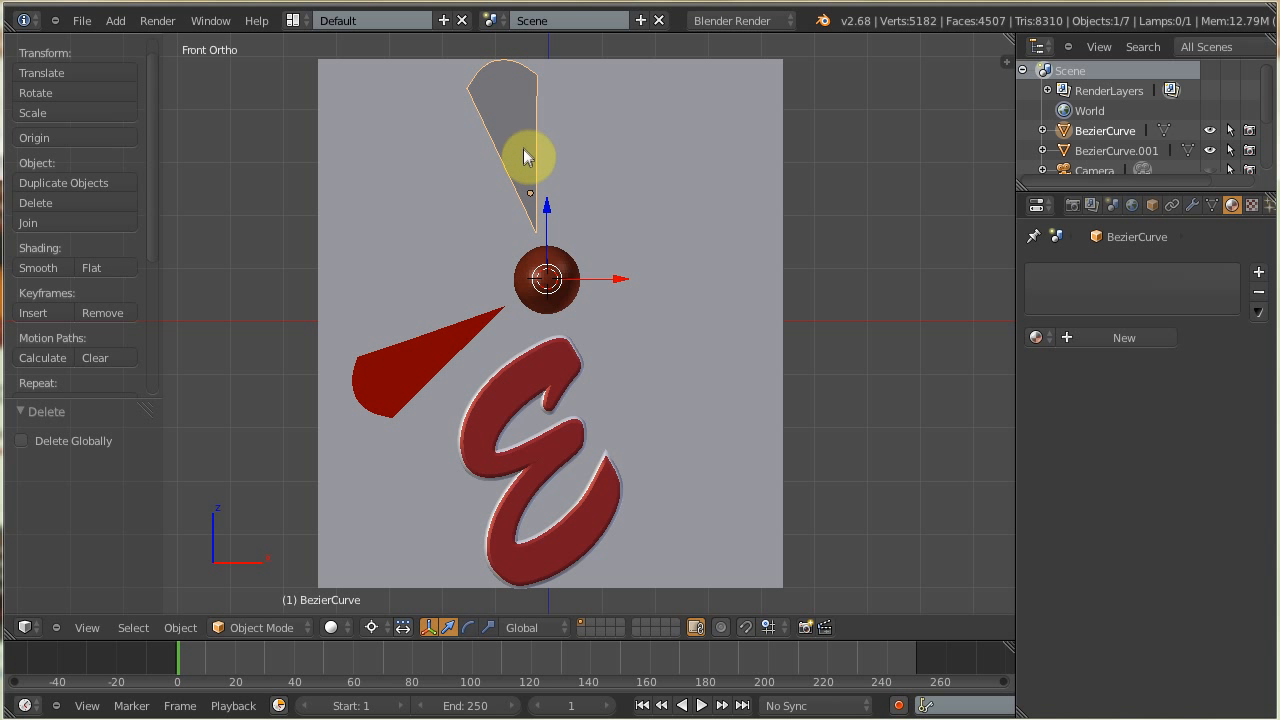
key("x")
left_click(523, 149)
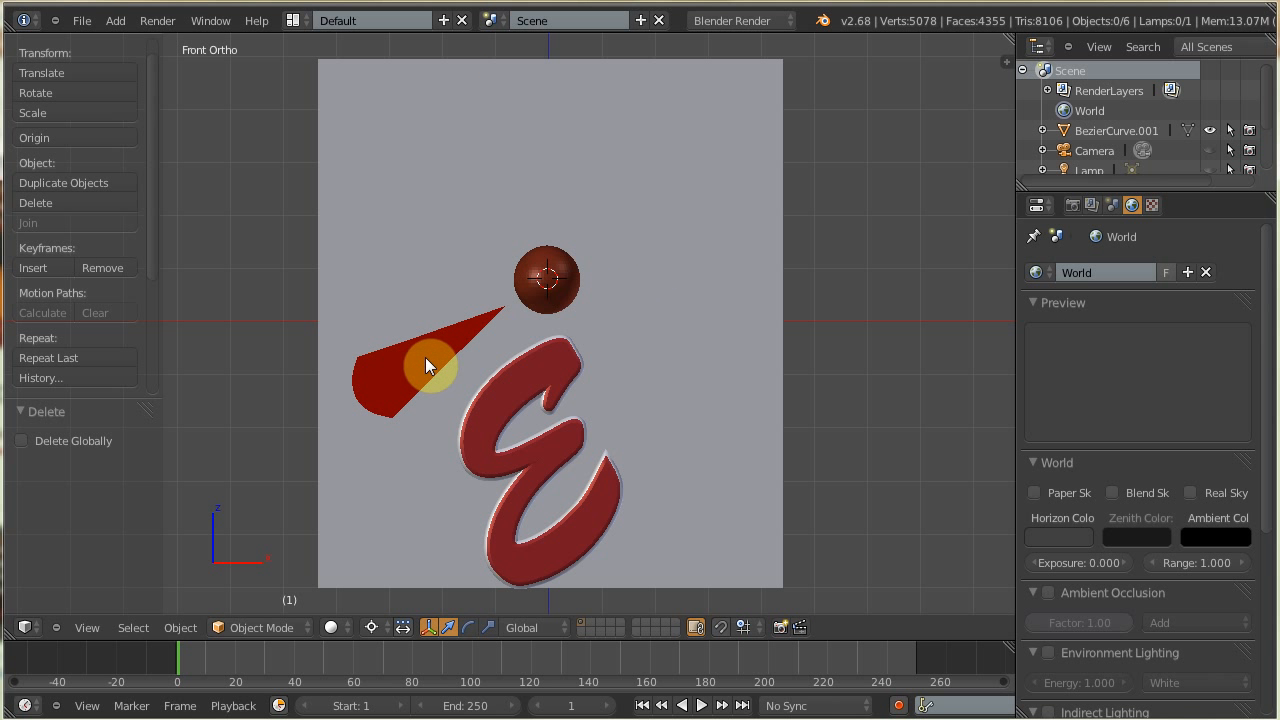
Hide the background logo plane, leaving the sphere, the E letter and the single red petal in view
right_click(425, 357)
right_click(701, 349)
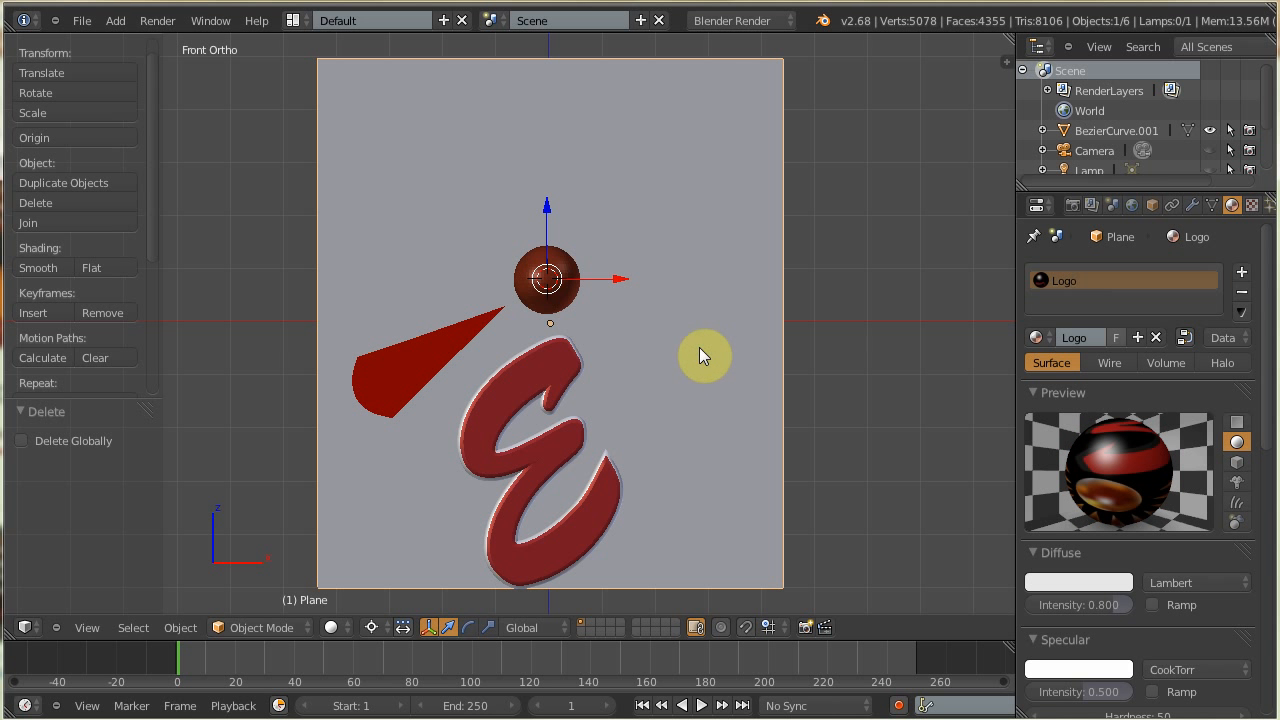
key("h")
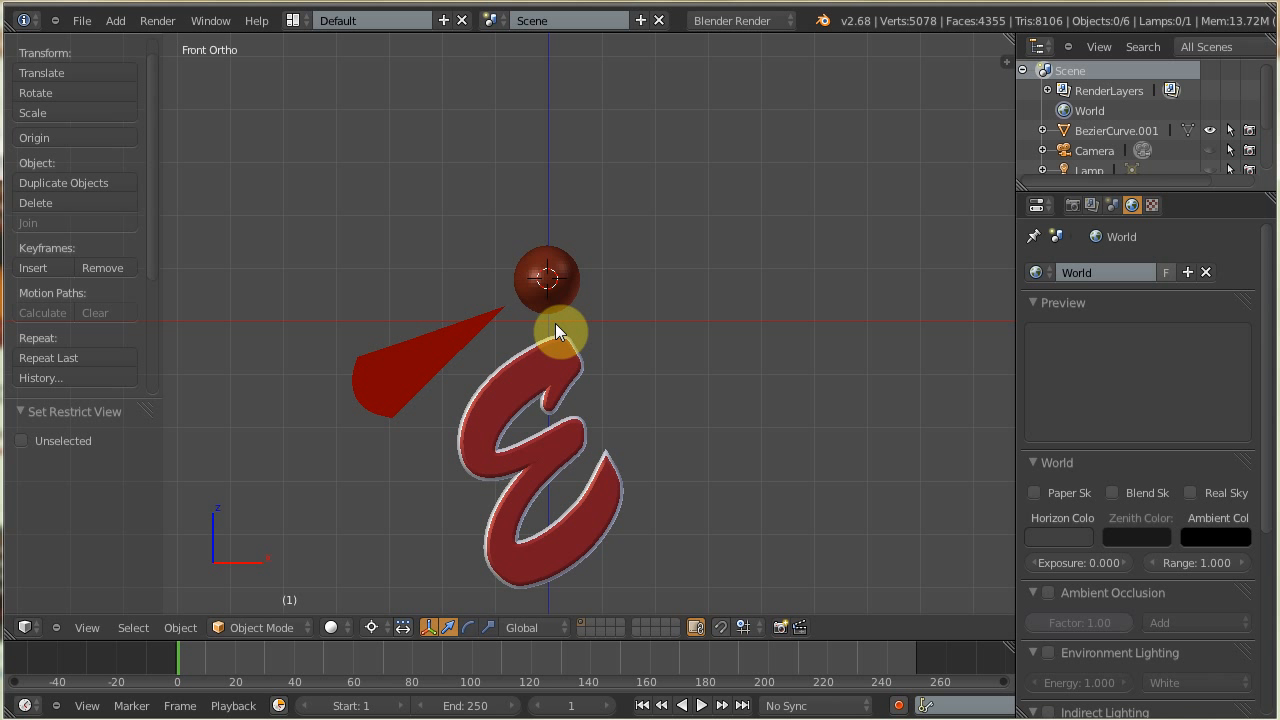
Try clearing the location of the red petal and undo it
right_click(442, 355)
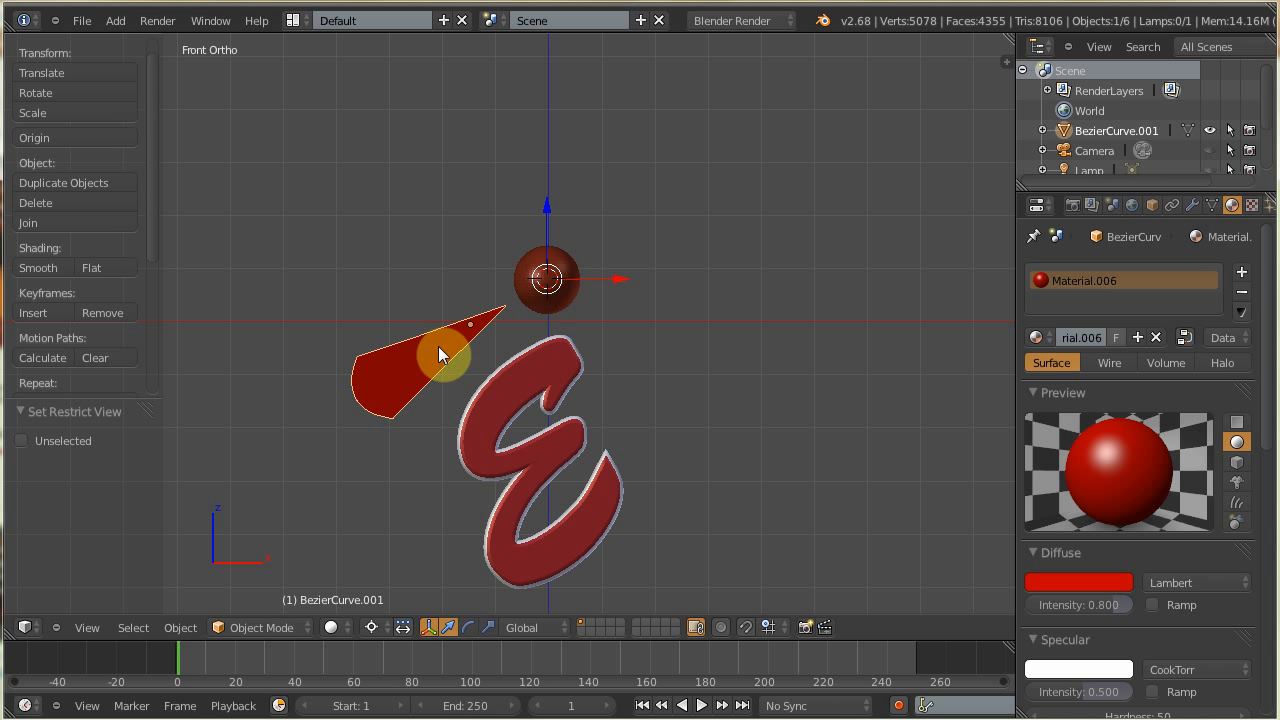
key("alt+g")
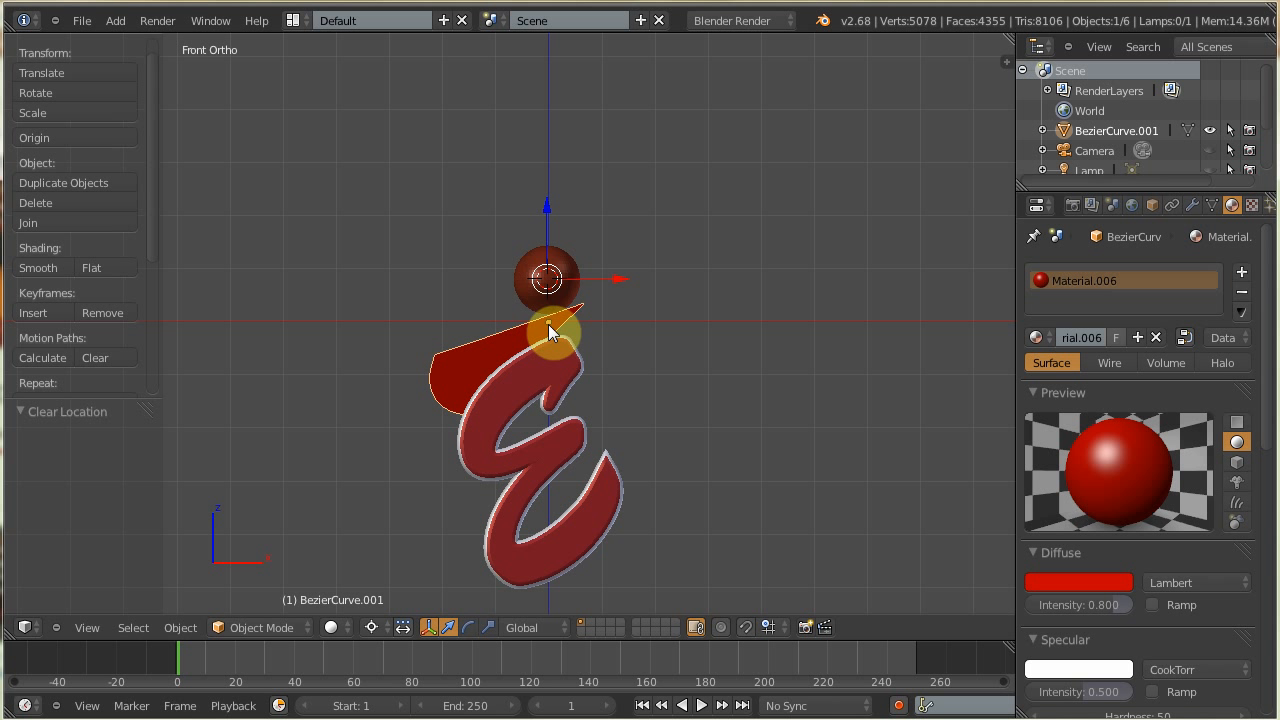
key("ctrl+z")
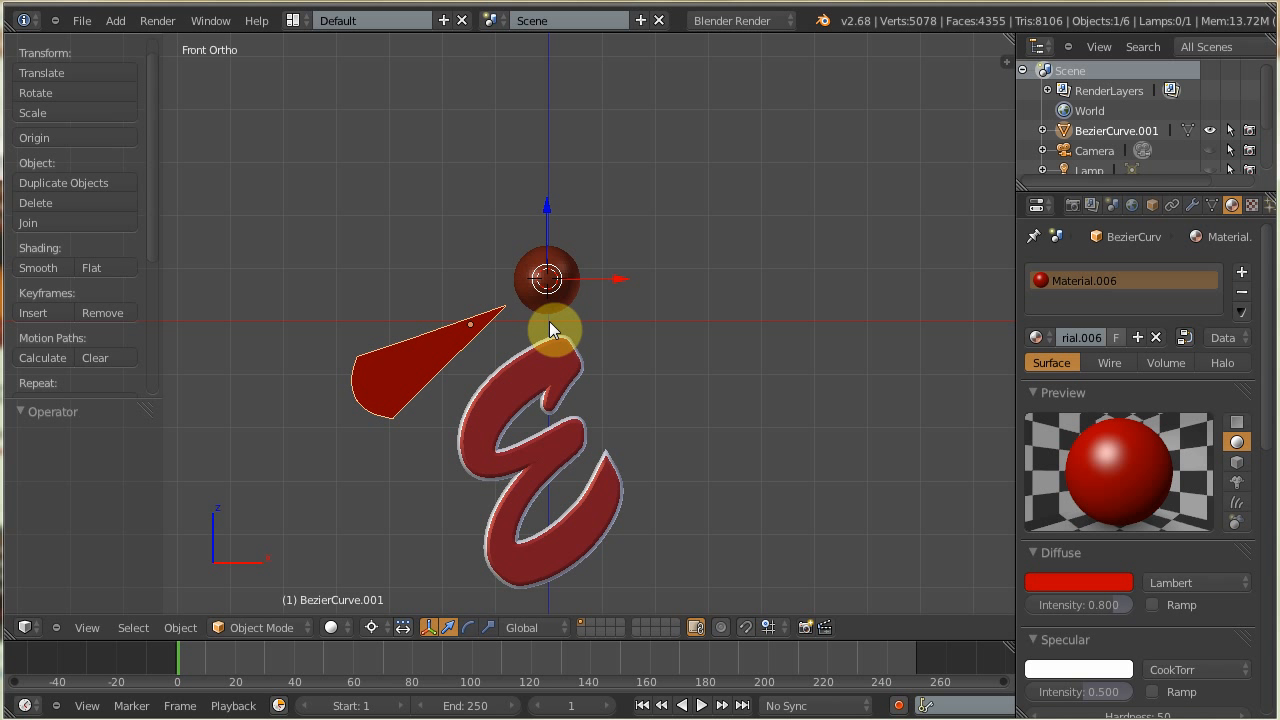
In the red petal's mesh, select the vertex at its inner tip and snap the 3D cursor to it
key("Tab")
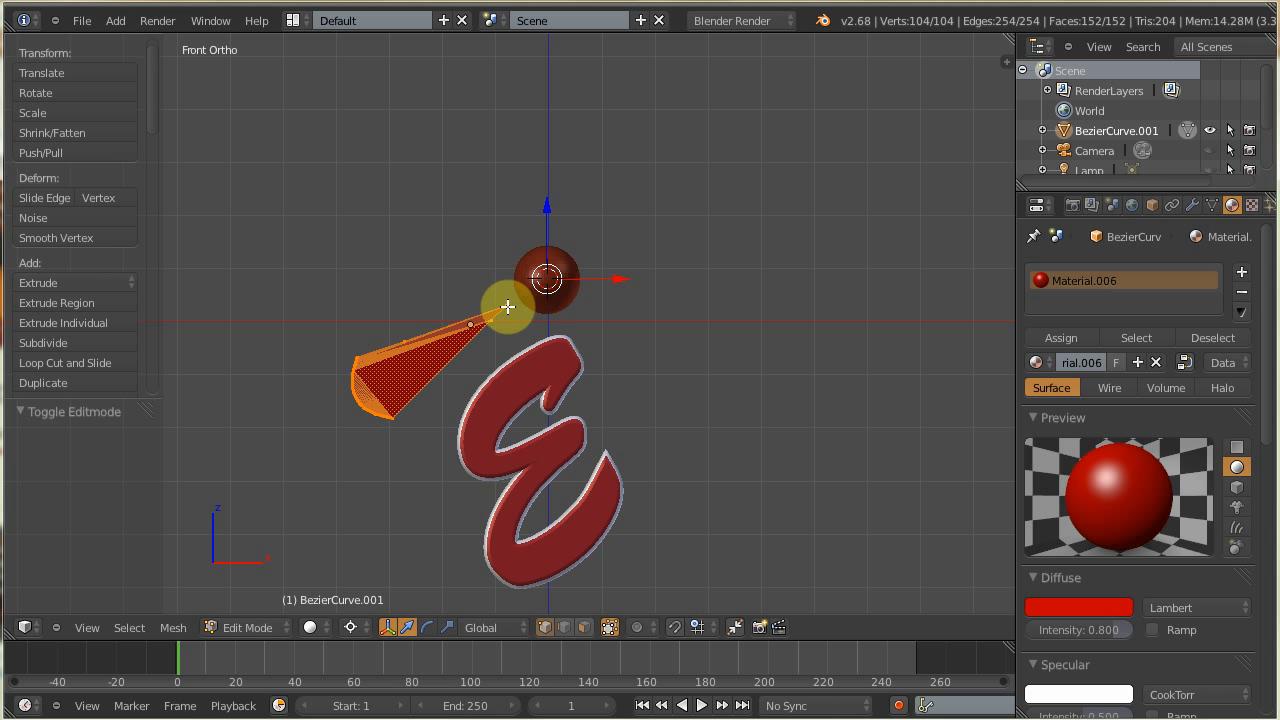
right_click(508, 305)
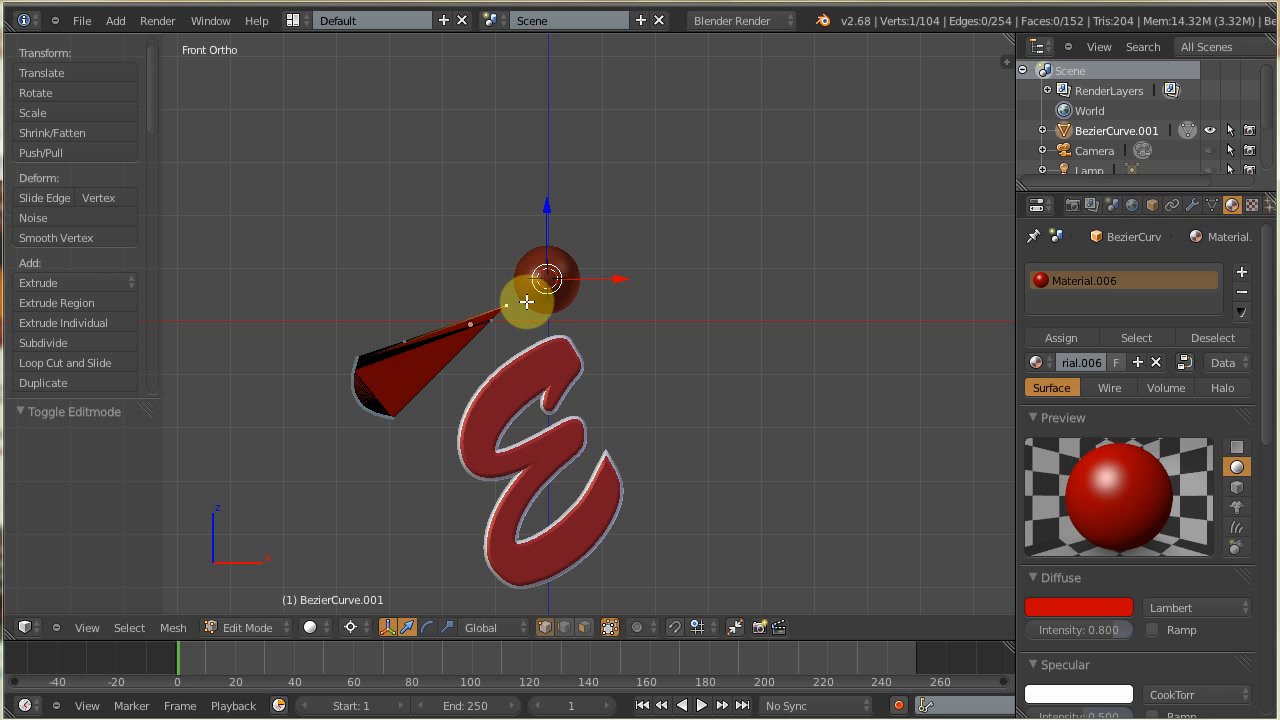
key("e")
right_click(530, 308)
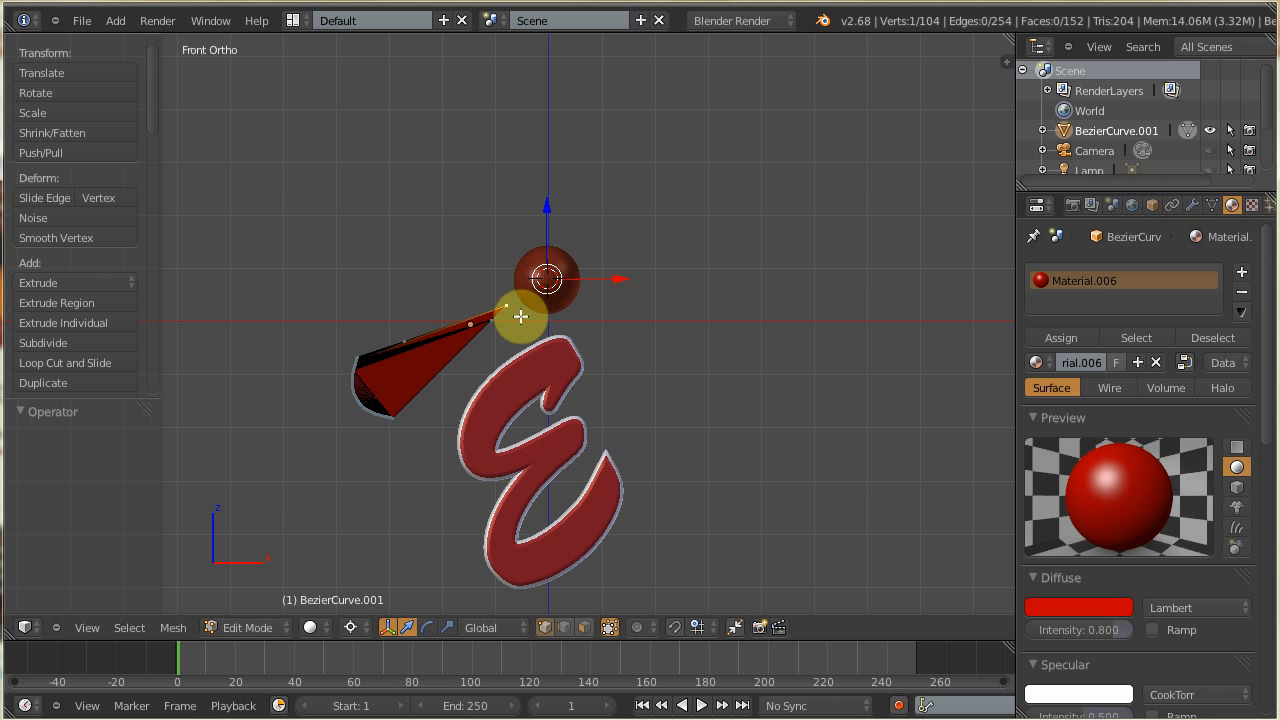
key("shift+s")
left_click(514, 319)
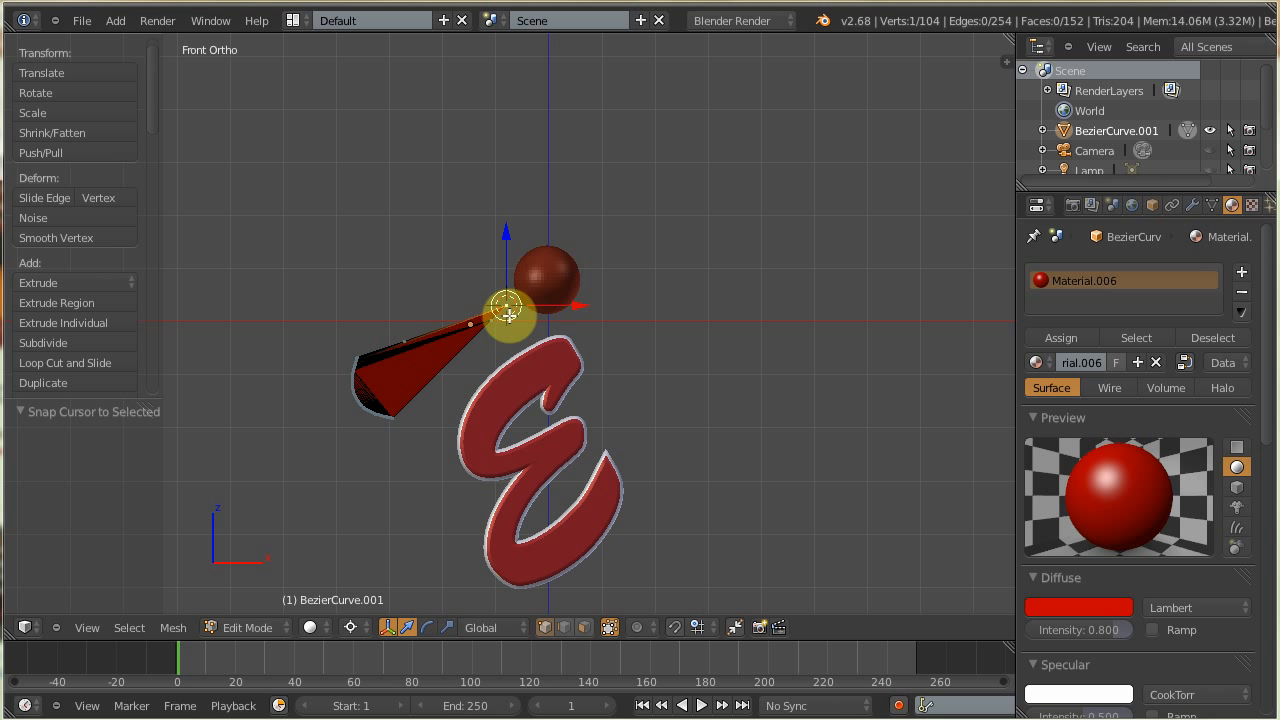
Return to Object Mode and set the petal's origin to the 3D cursor at its tip
key("Tab")
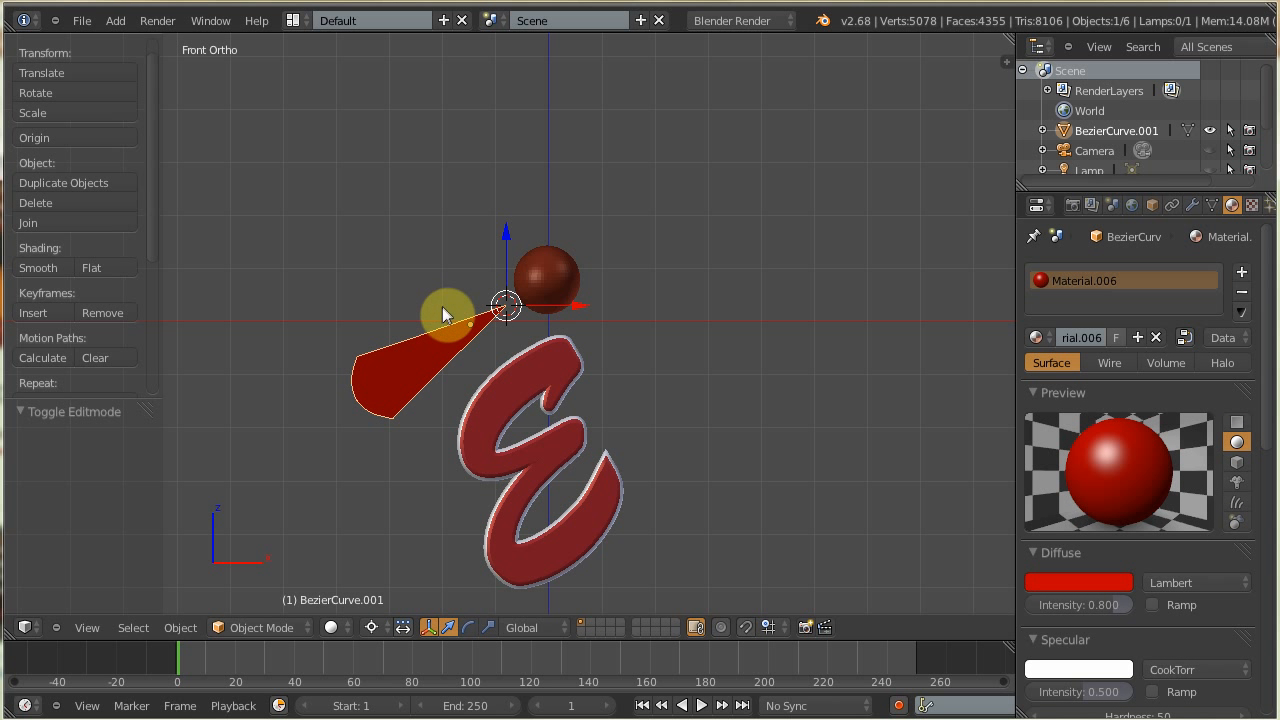
left_click(75, 137)
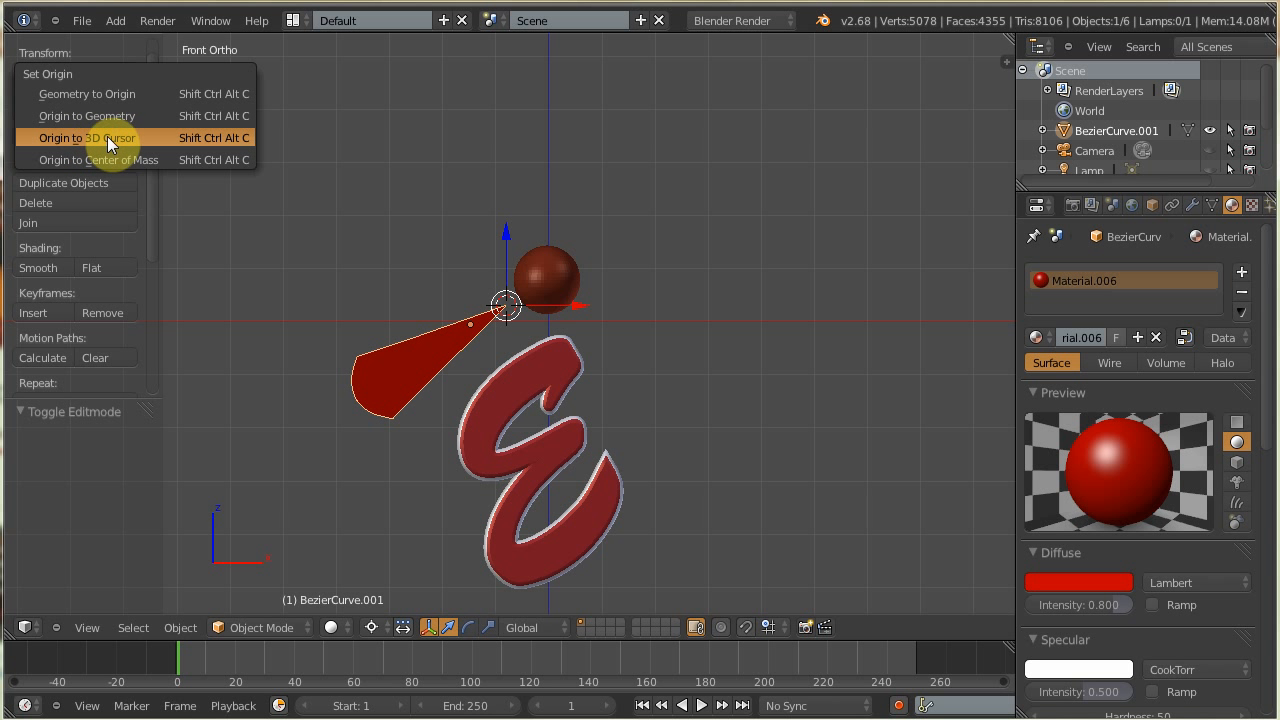
left_click(107, 136)
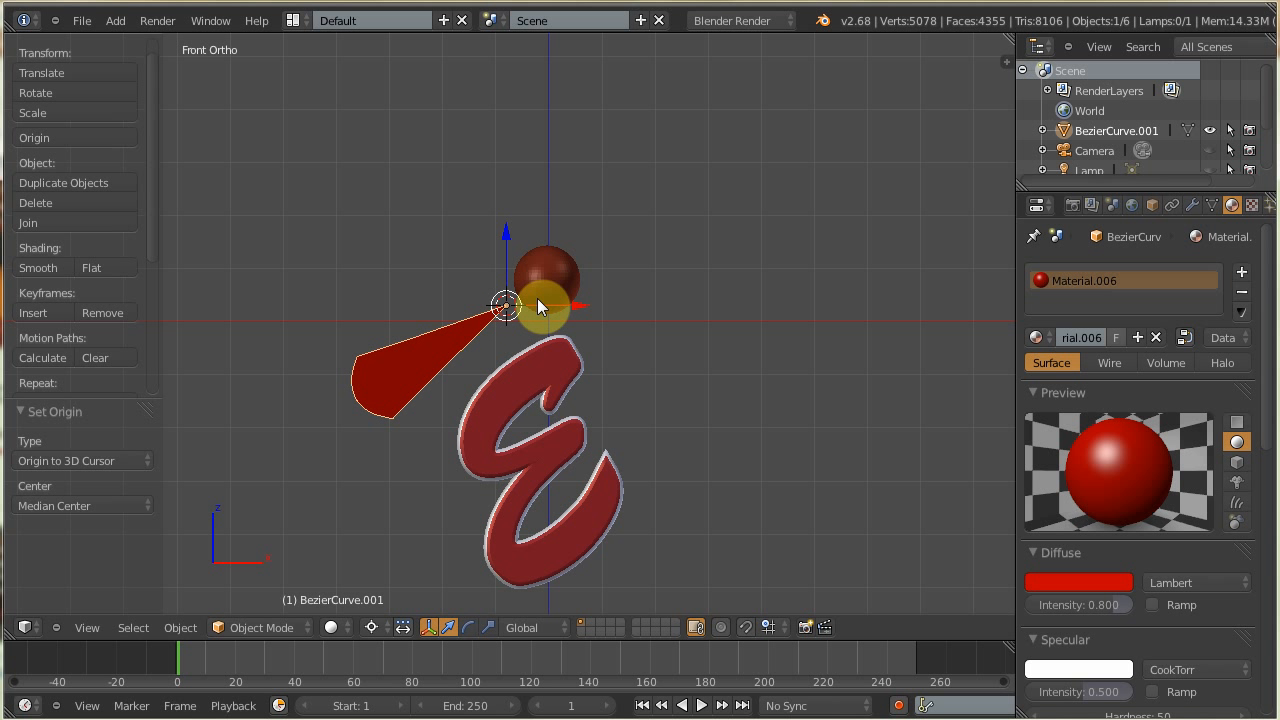
Move the petal, sphere and E letter together by about 0.791 along X and -0.301 along Z, toward the world centre
right_click(549, 285, "shift")
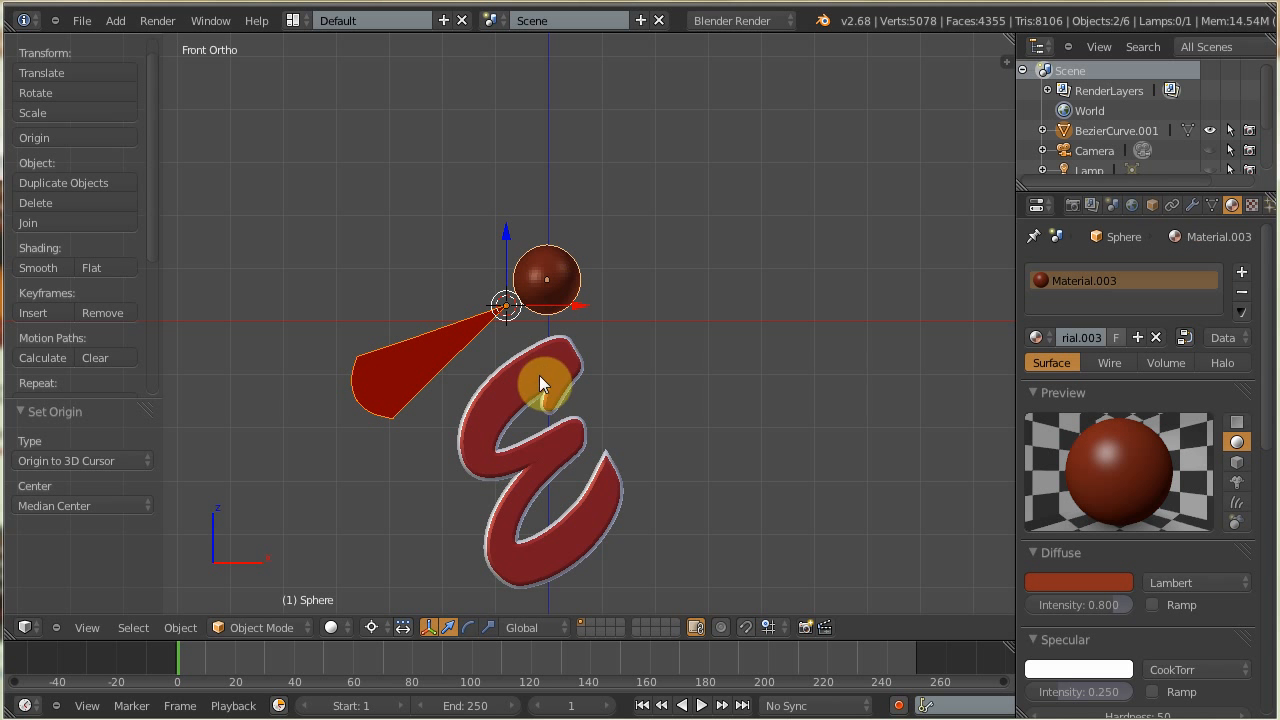
right_click(503, 400, "shift")
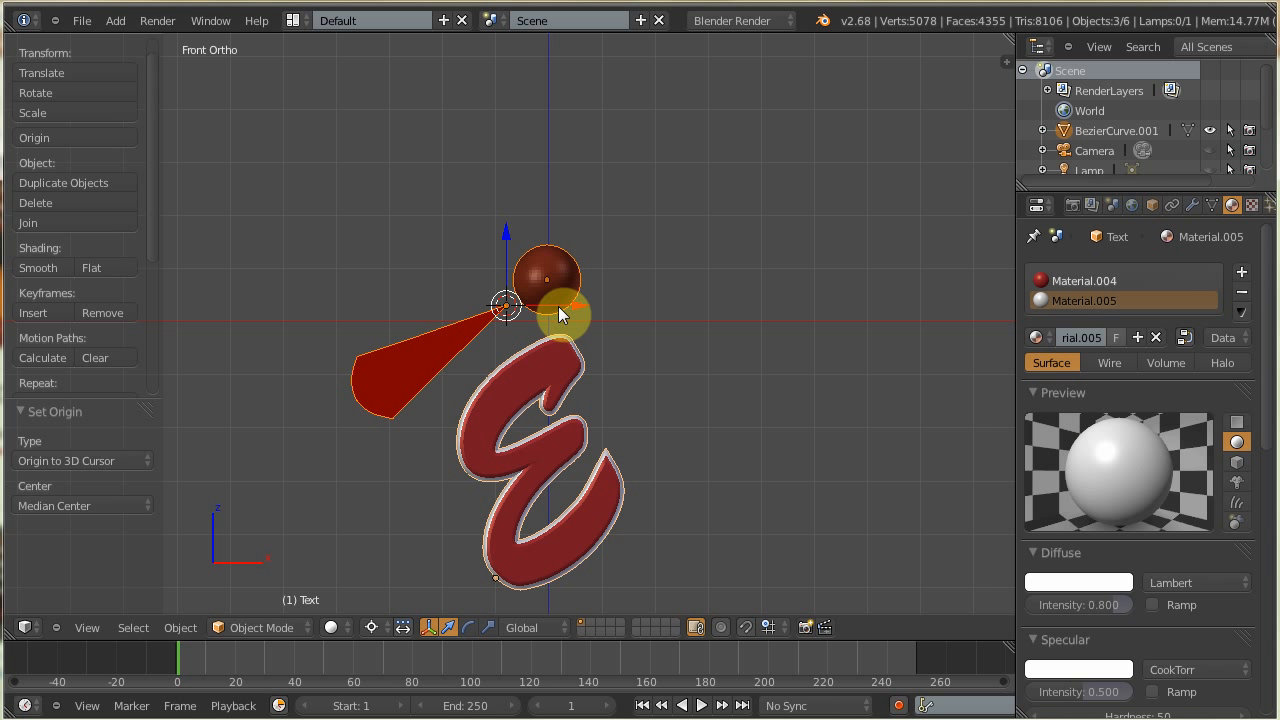
key("g")
key("x")
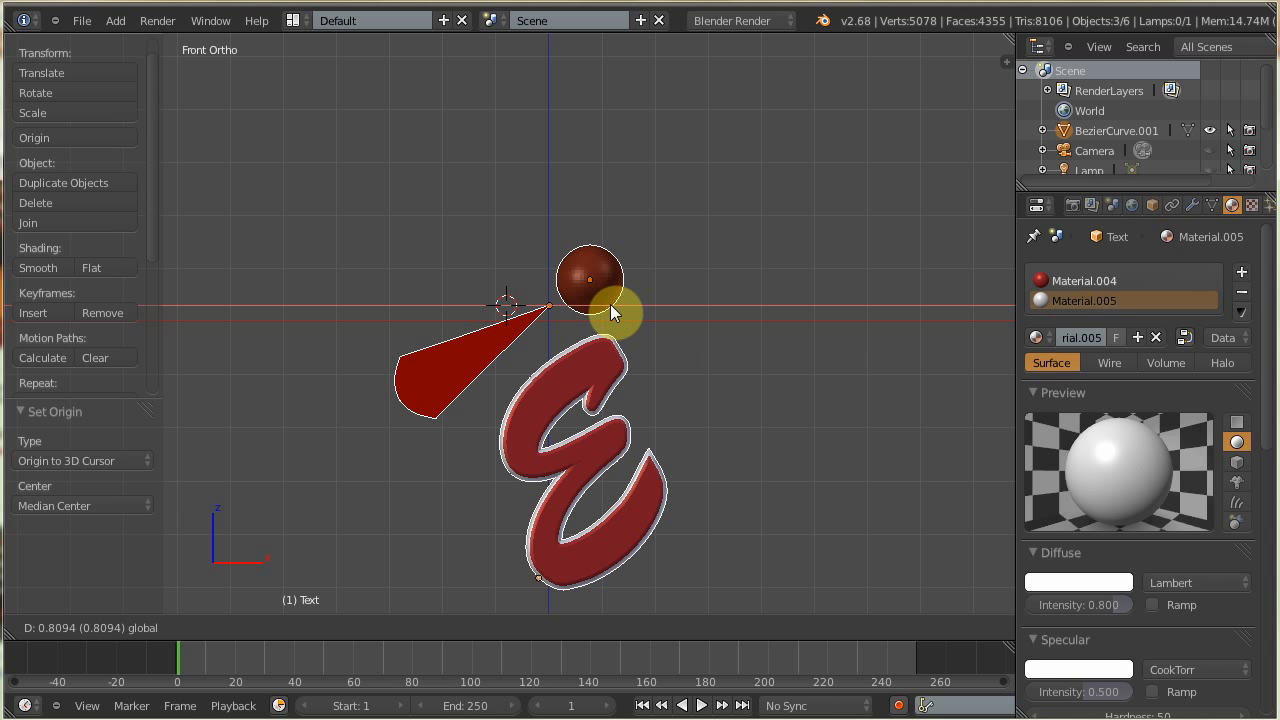
left_click(610, 304)
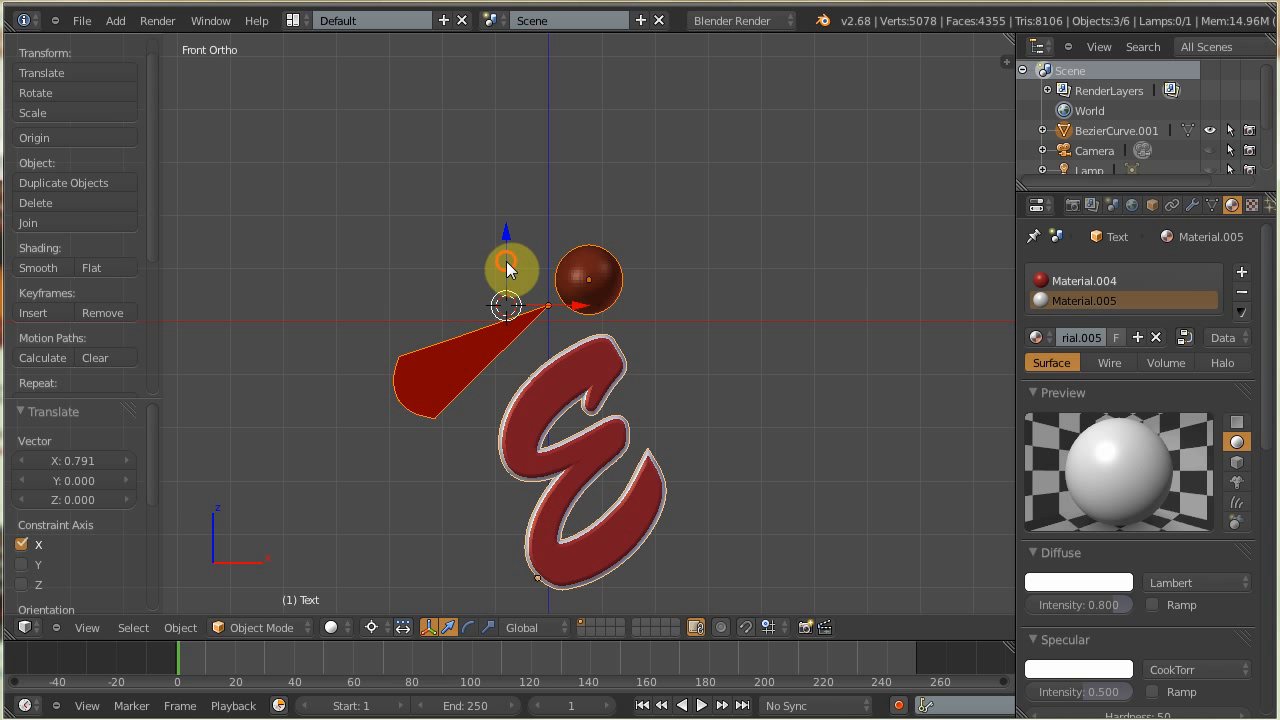
left_click_drag(506, 262, 506, 278)
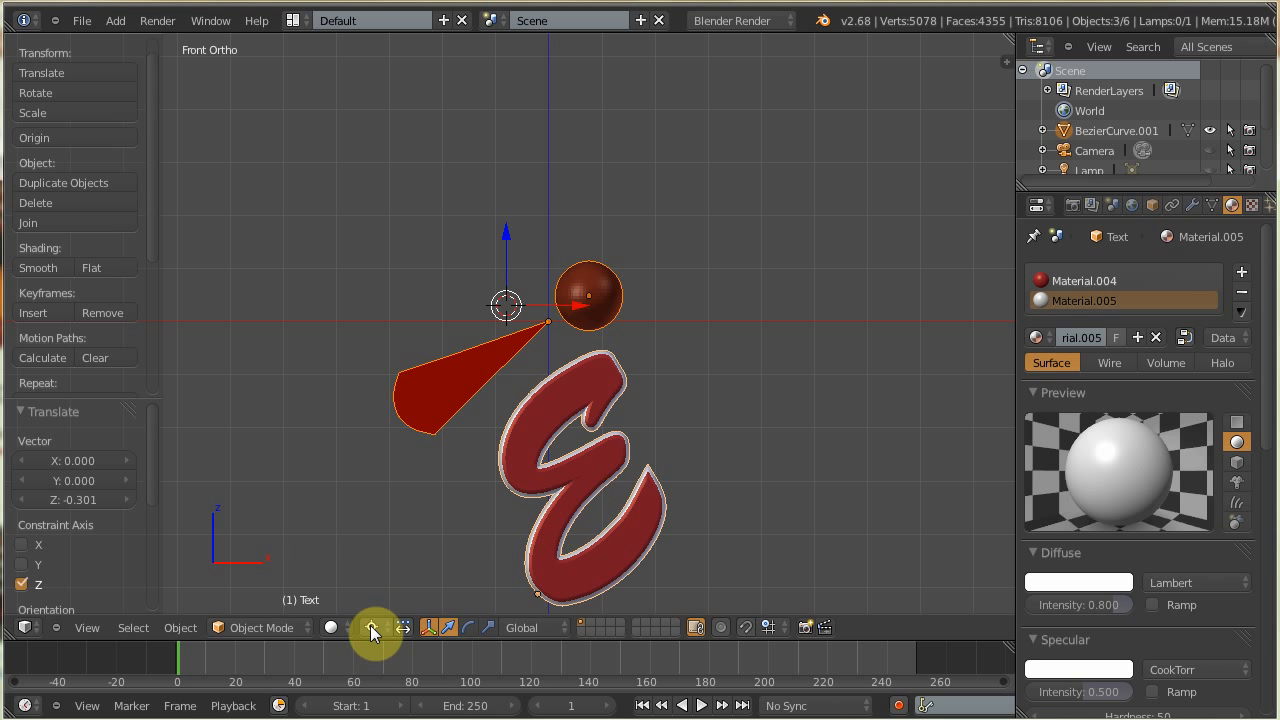
Set the pivot point to Median Point, select only the petal and clear its location
left_click(370, 626)
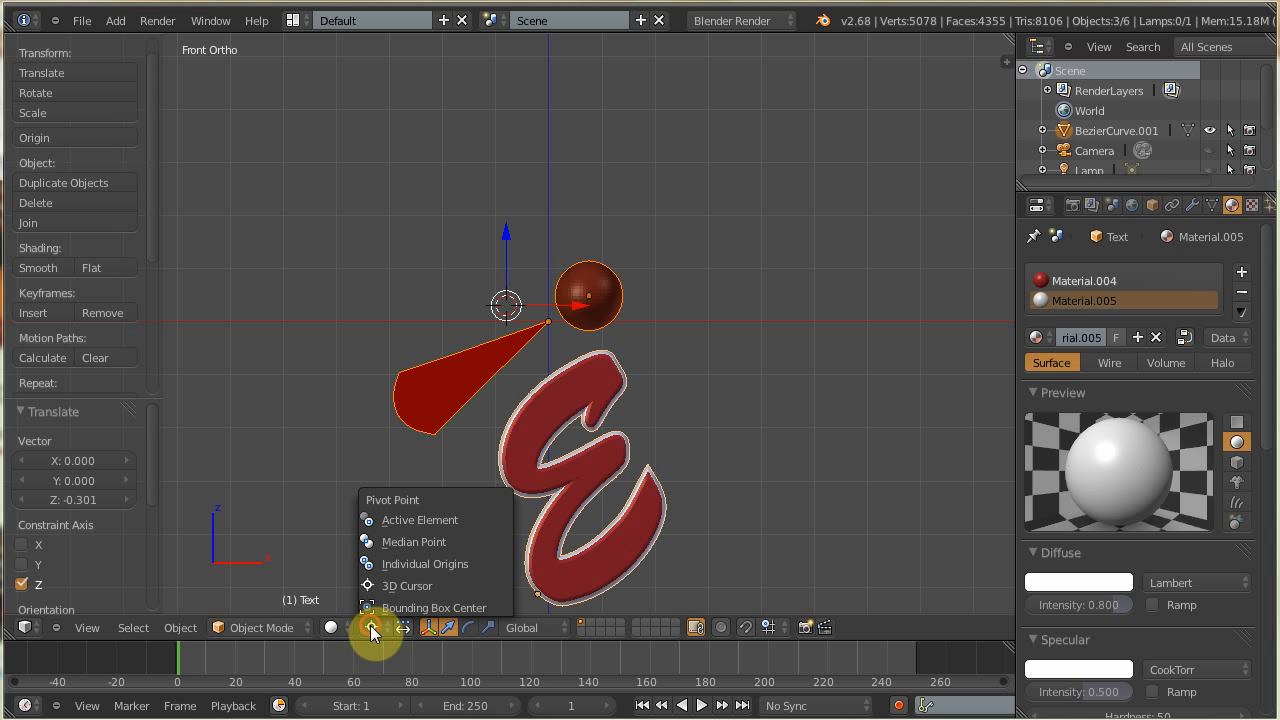
left_click(404, 541)
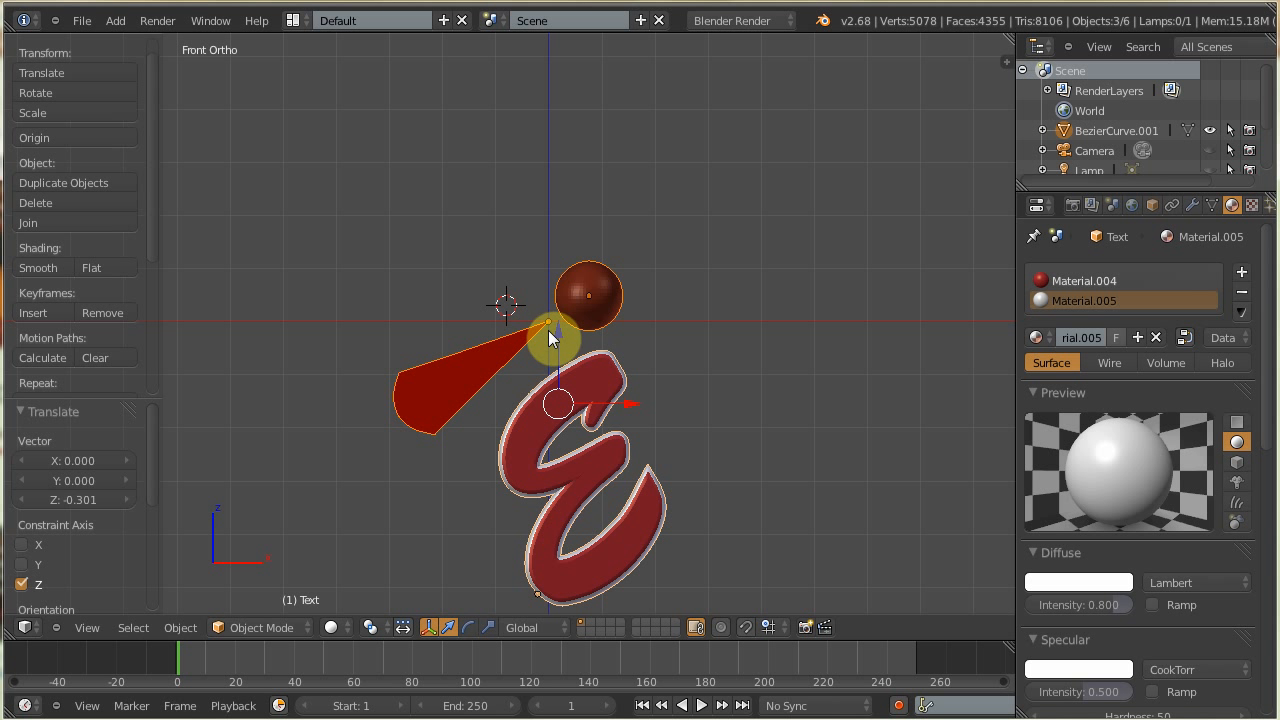
right_click(486, 358)
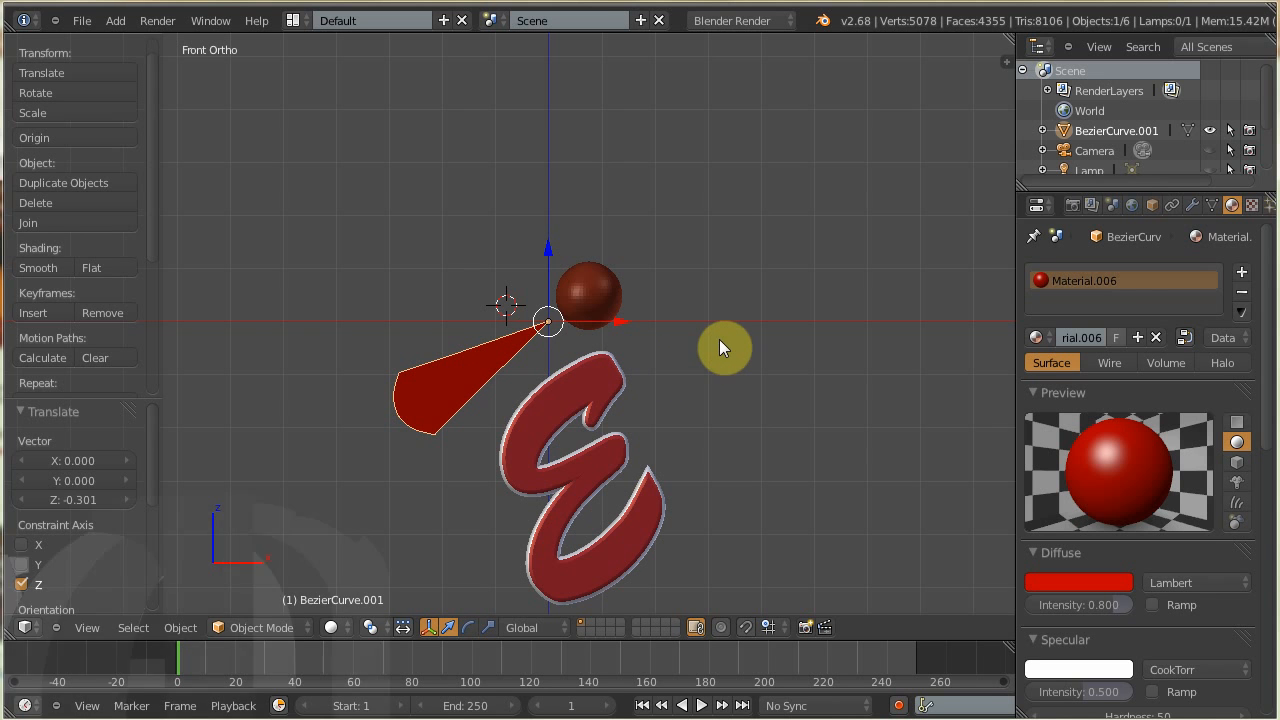
key("alt+g")
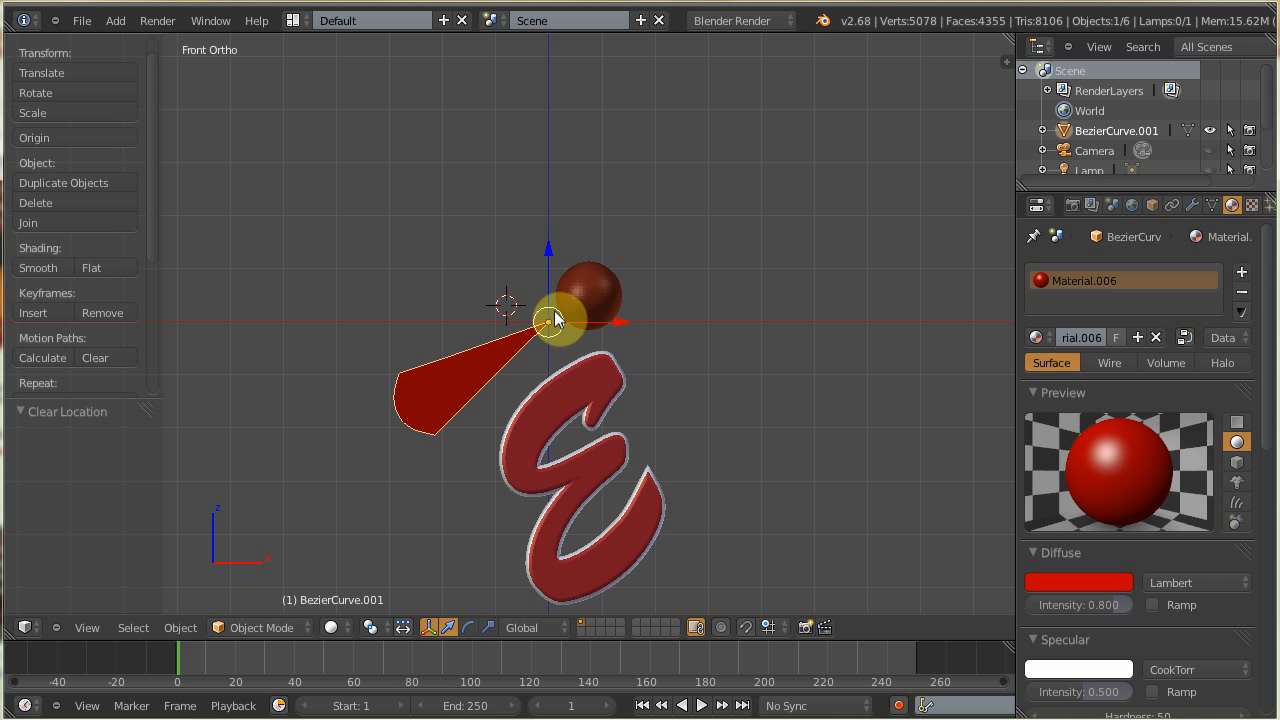
Snap the 3D cursor to the selected petal's origin and add a Plain Axes empty there
key("shift+s")
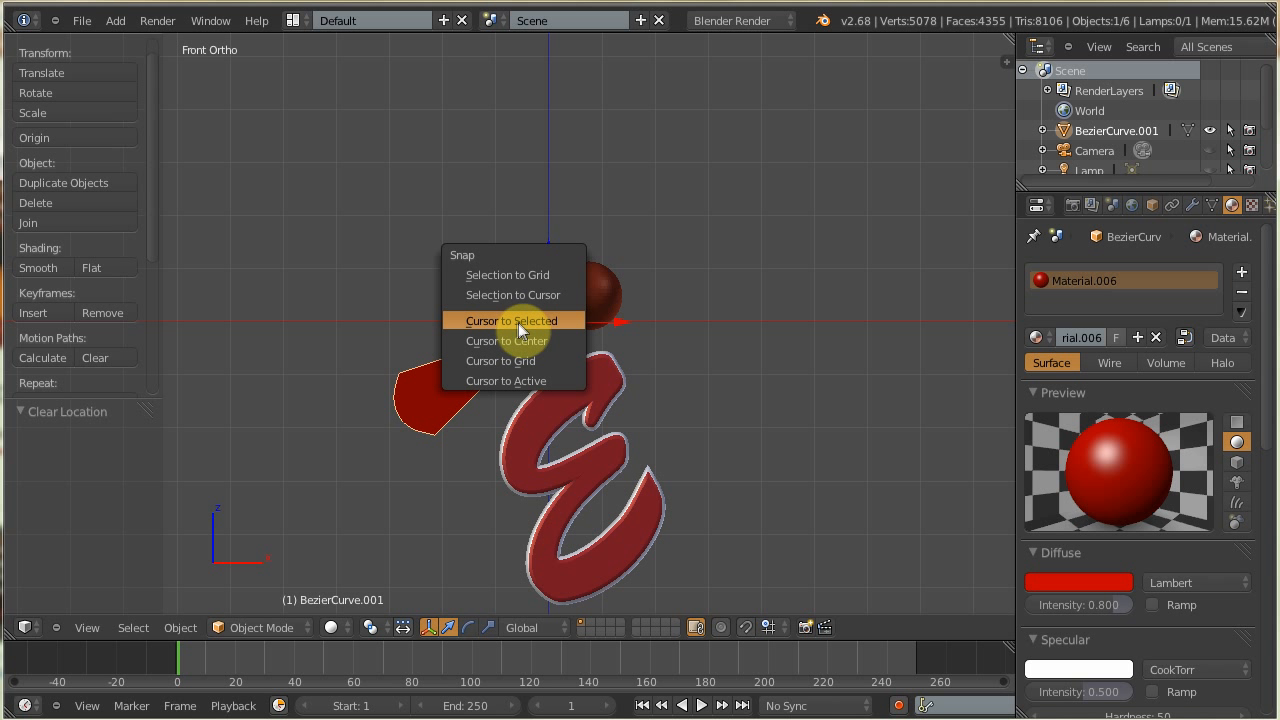
left_click(517, 321)
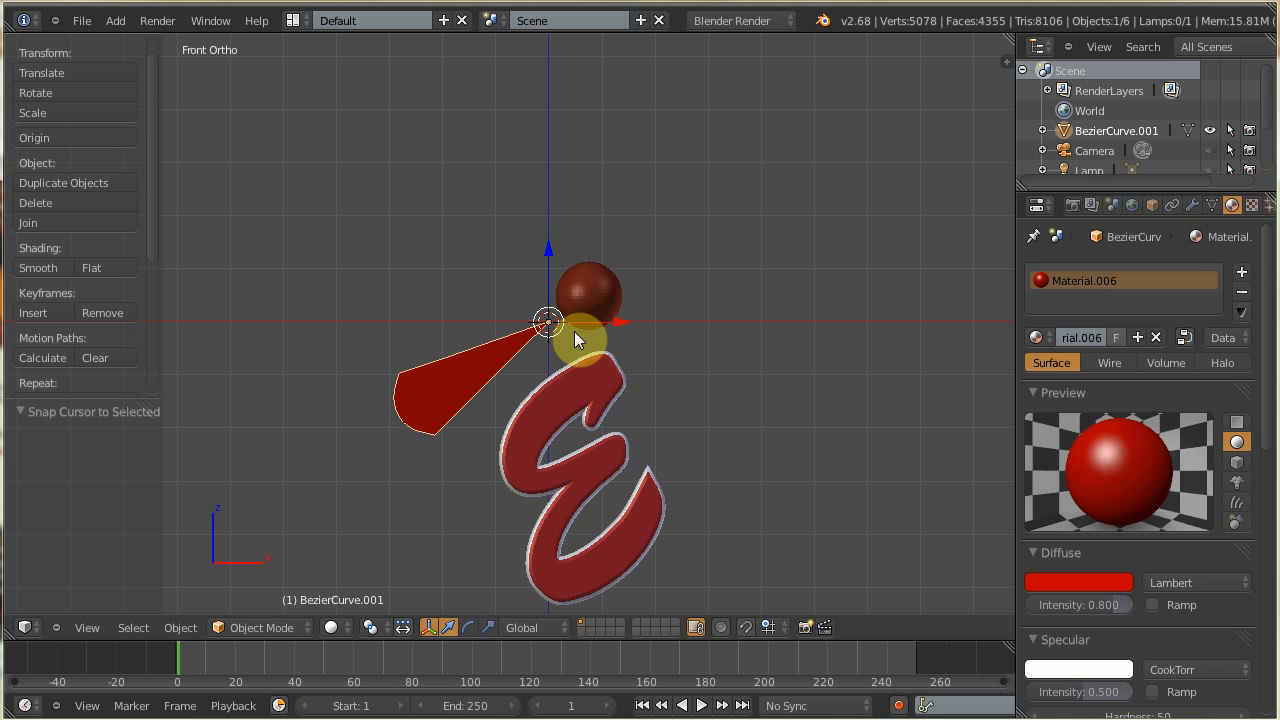
key("shift+a")
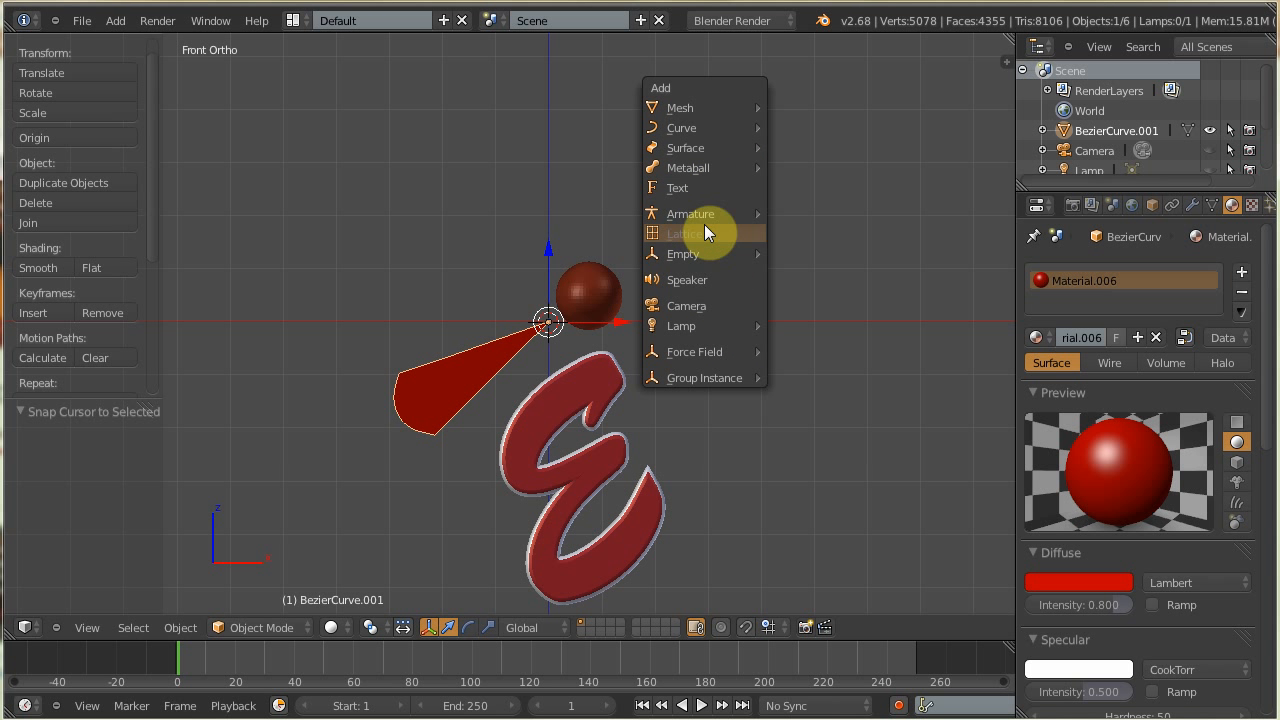
mouse_move(698, 250)
left_click(809, 253)
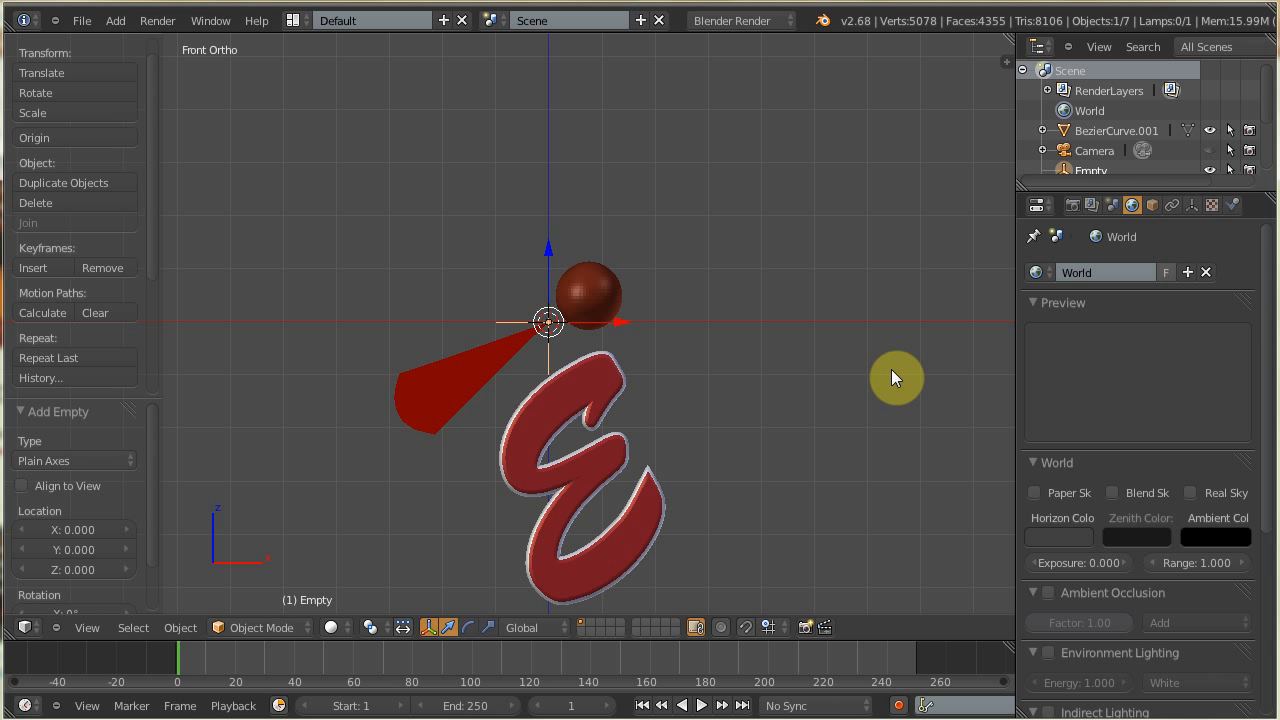
Select the red petal and set its Y rotation to exactly -20°
key("n")
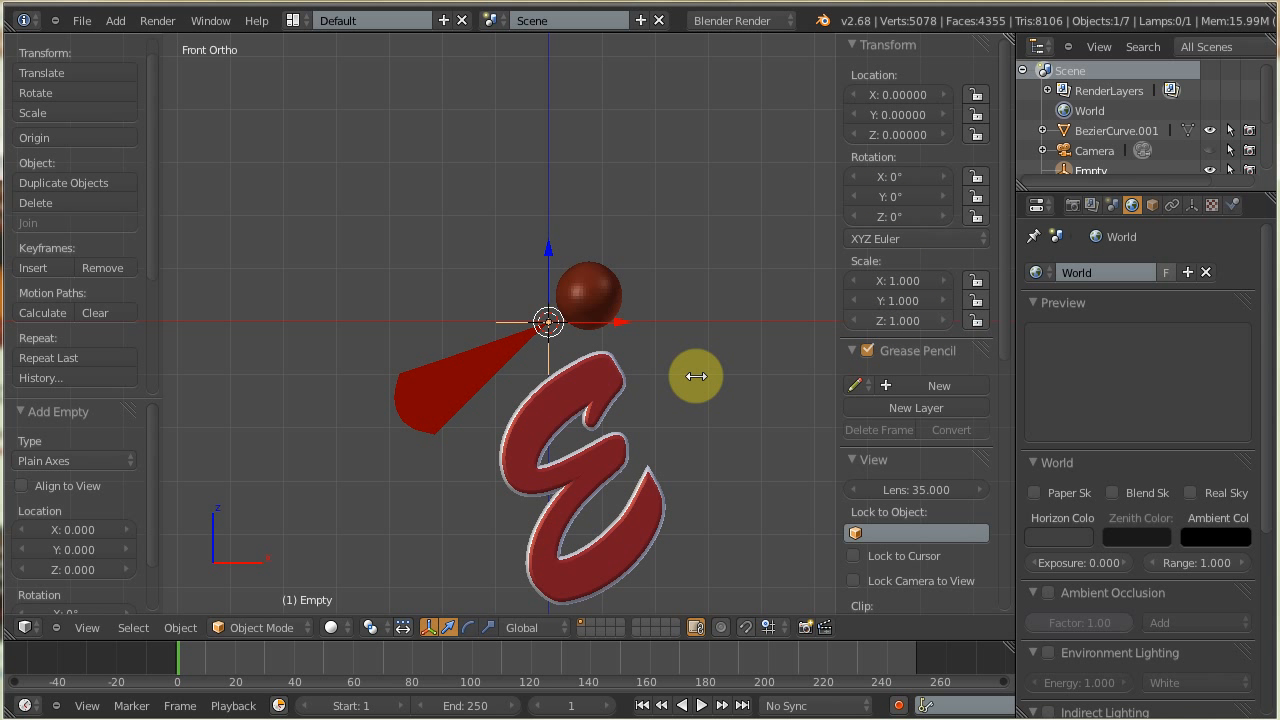
right_click(450, 392)
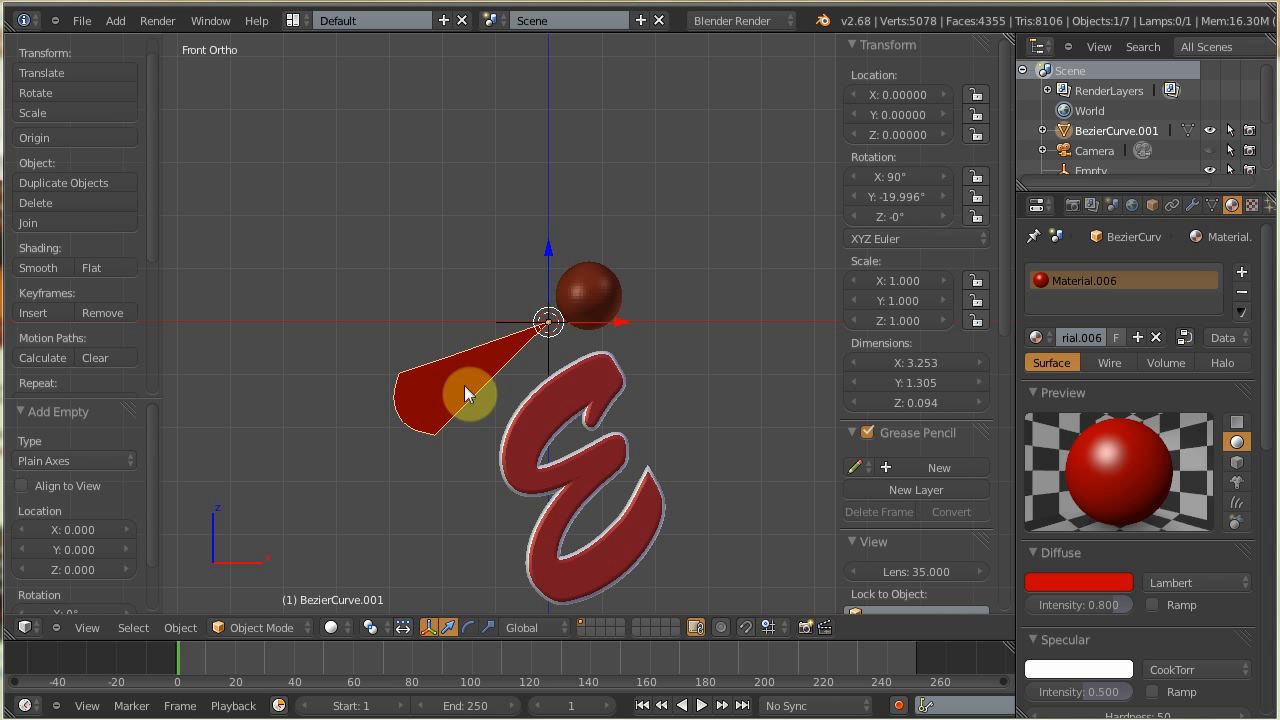
left_click(898, 197)
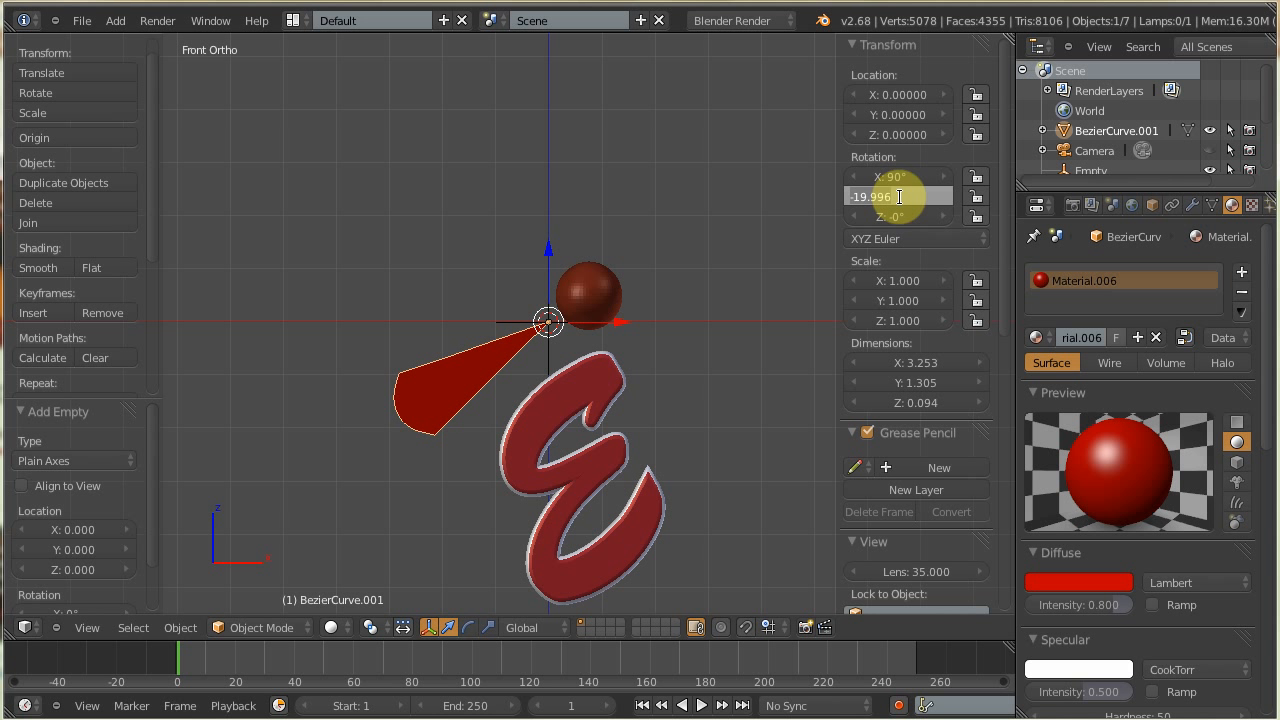
key("BackSpace")
type("-20")
key("Return")
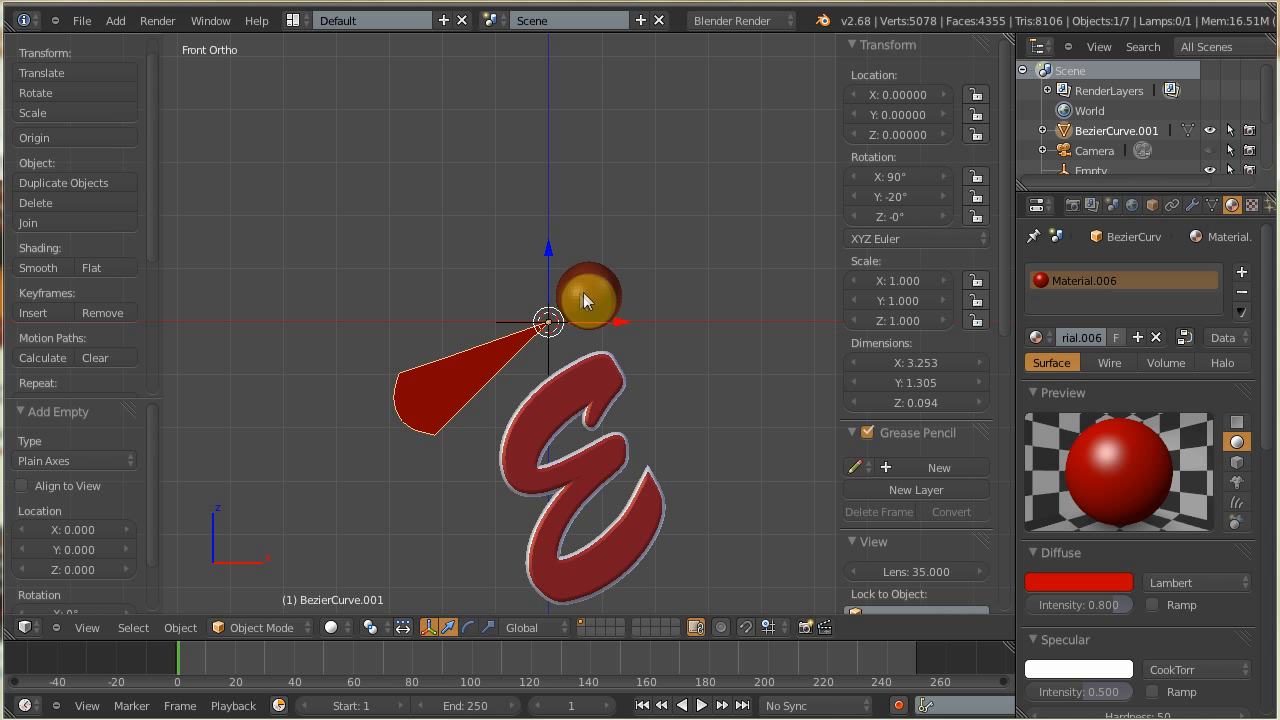
Select the empty and set its rotation to 90° on X and -20° on Y, matching the petal
right_click(518, 323)
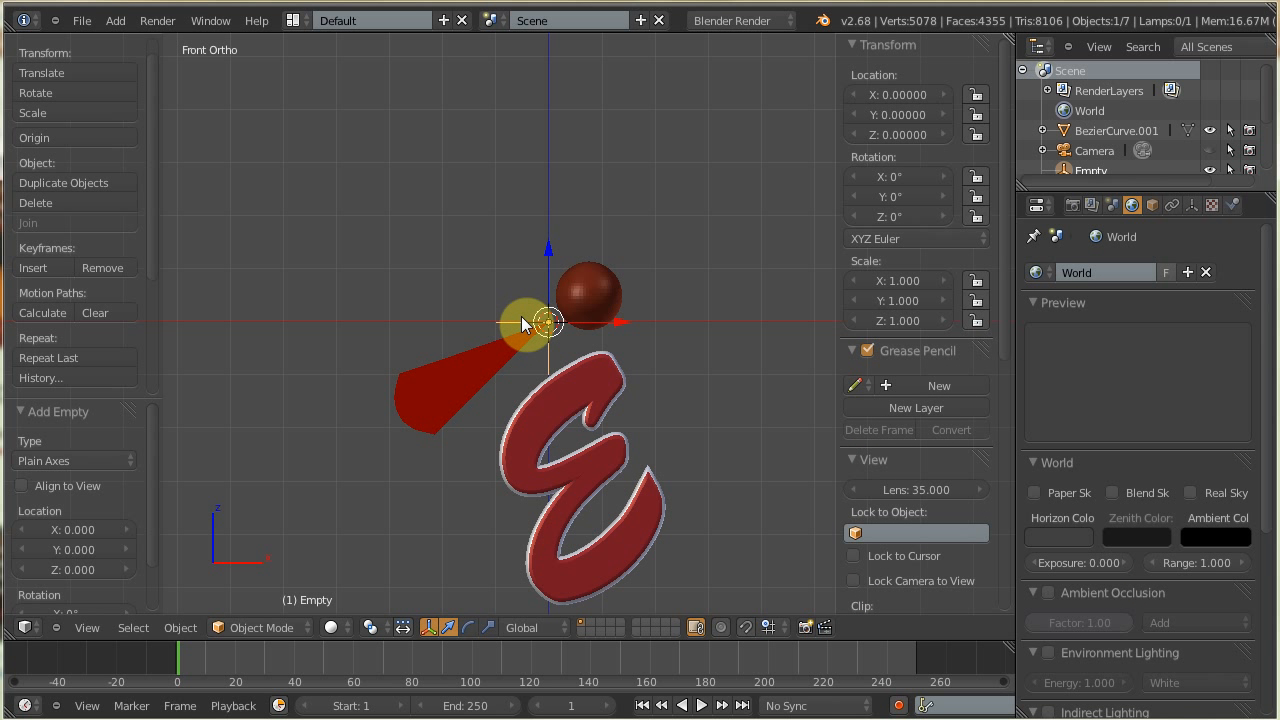
left_click(880, 175)
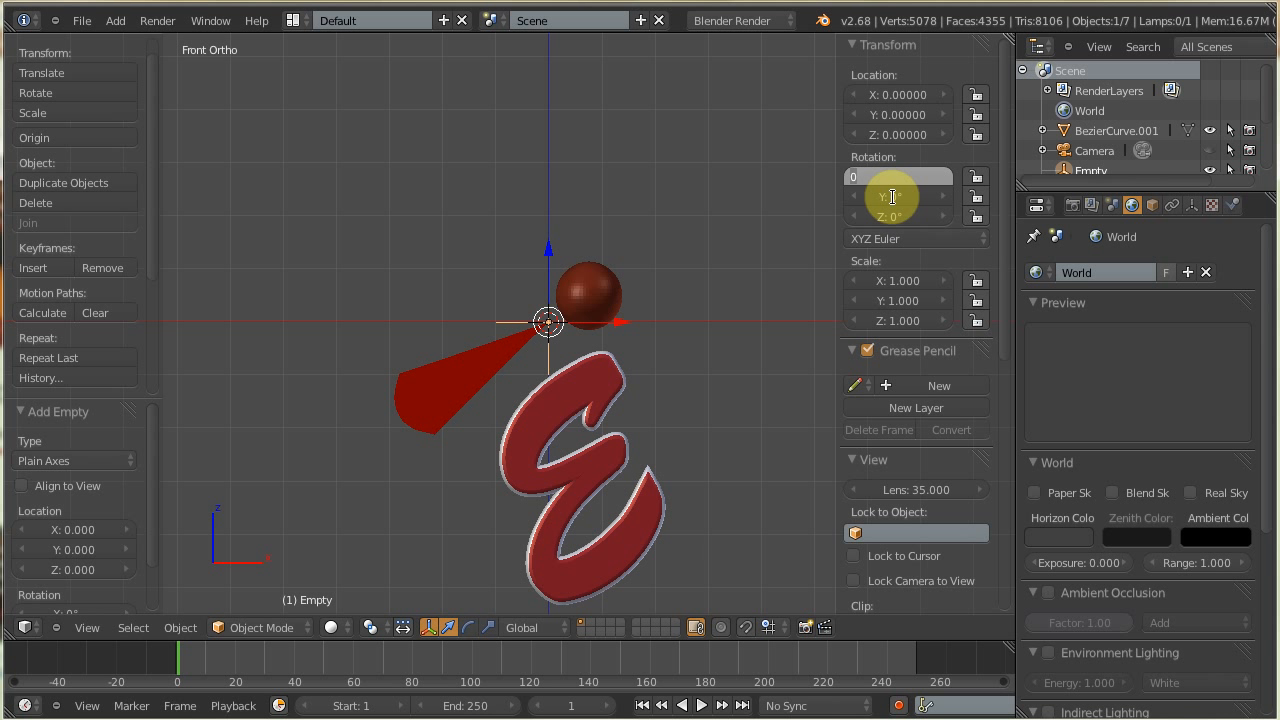
type("90")
key("Return")
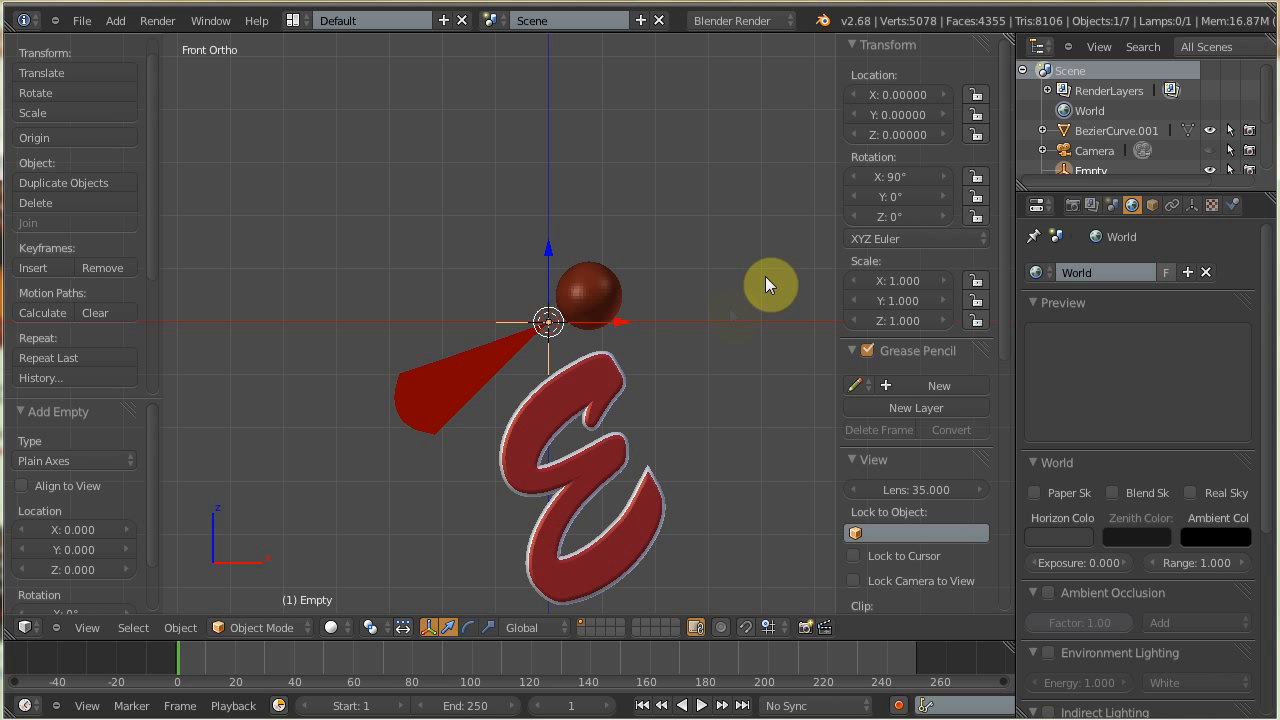
left_click(897, 196)
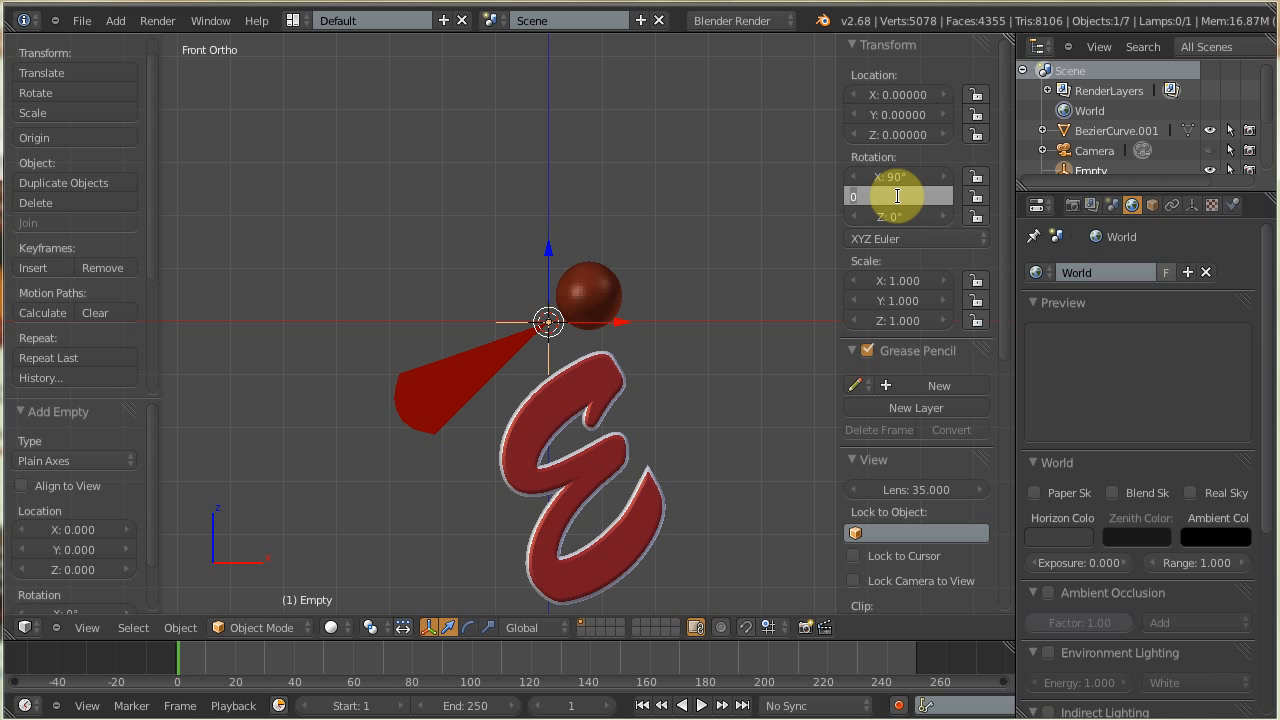
type("-20")
key("Return")
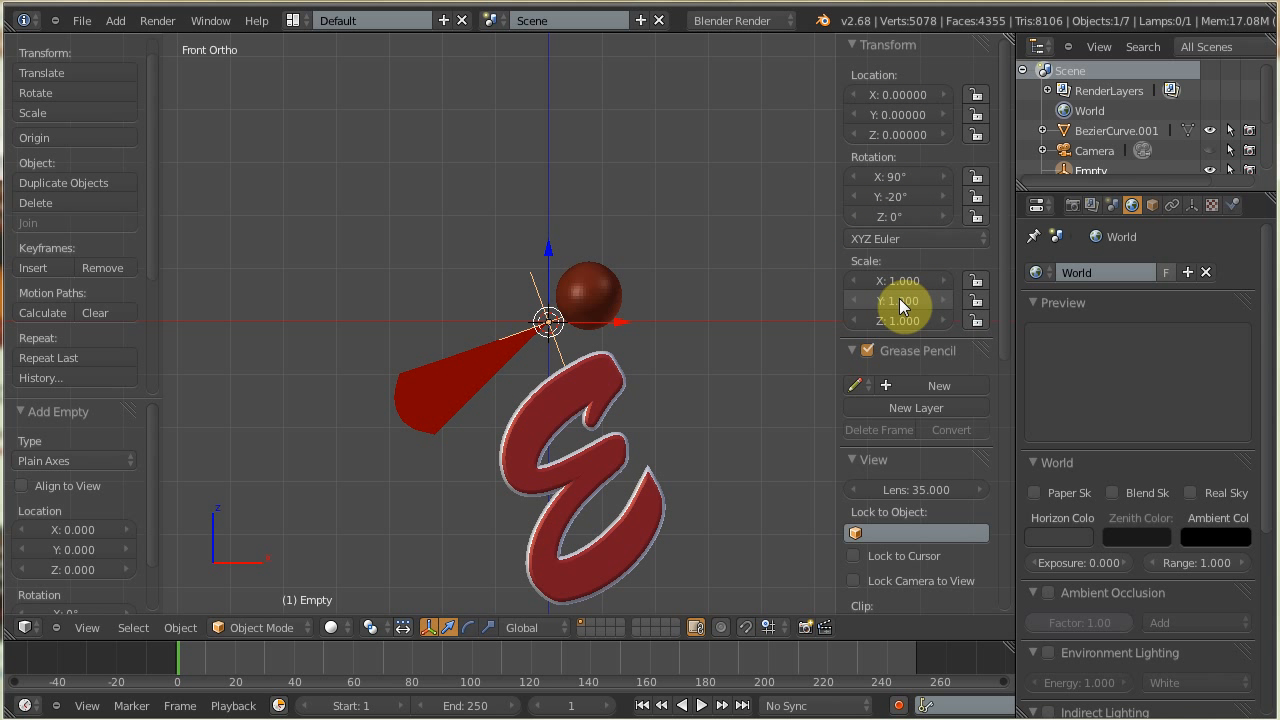
Add an Array modifier to the red petal and set its relative X offset to 0
right_click(439, 387)
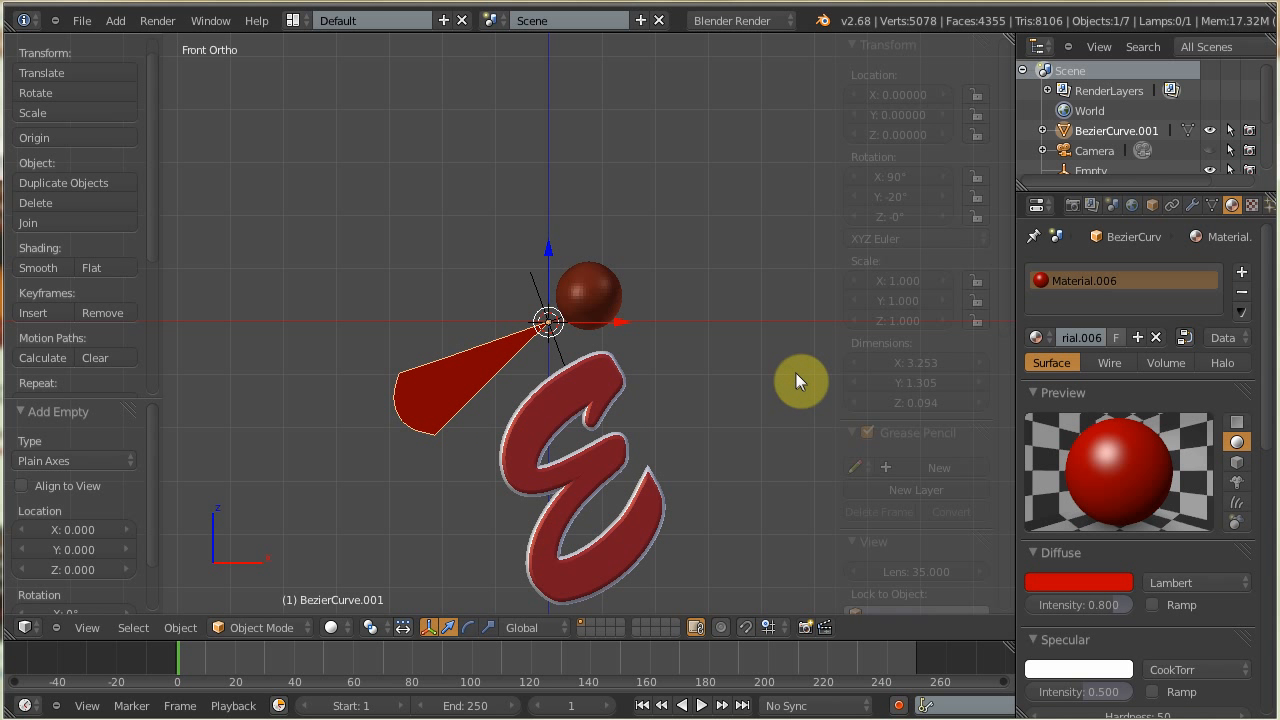
key("n")
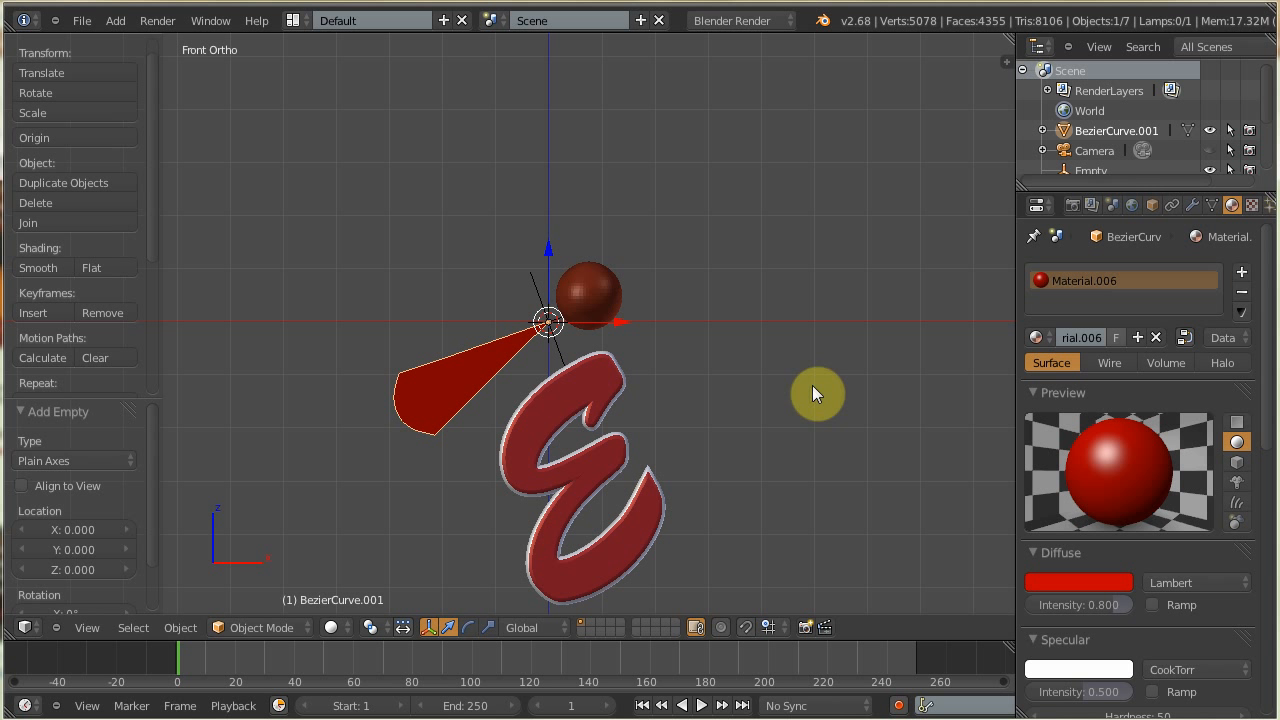
left_click(1191, 205)
left_click(1122, 271)
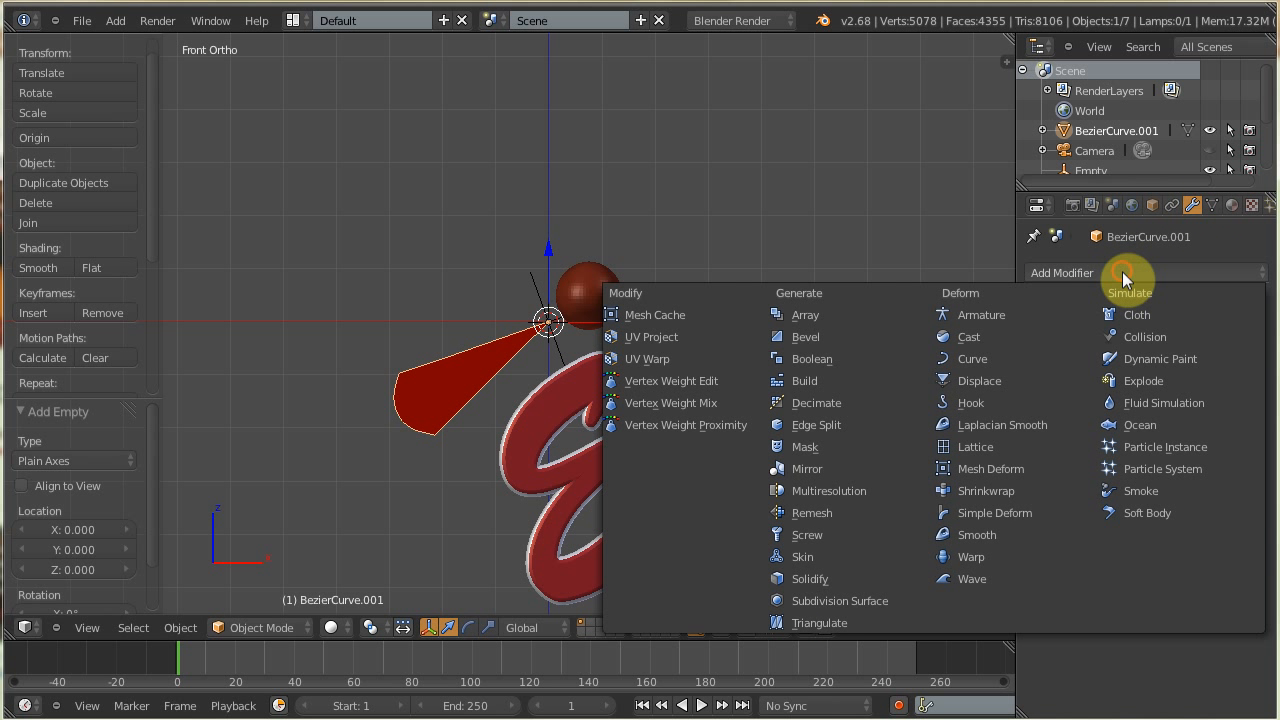
left_click(804, 314)
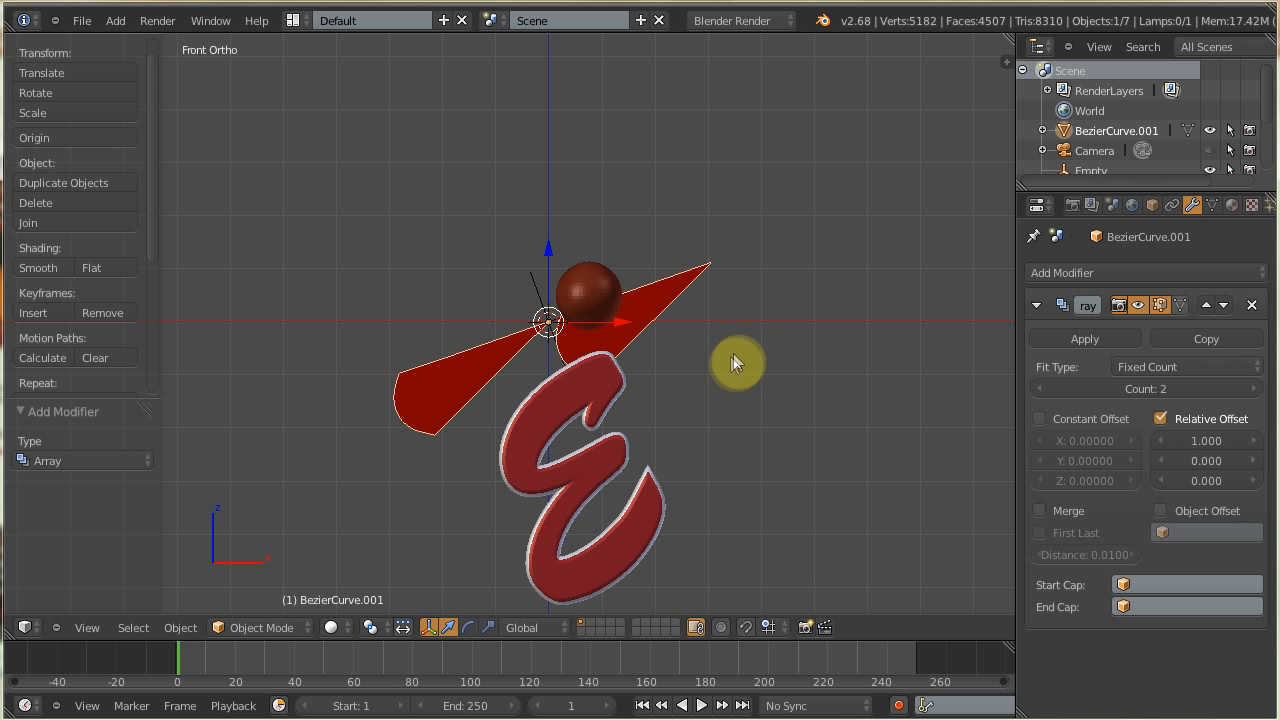
left_click(1207, 441)
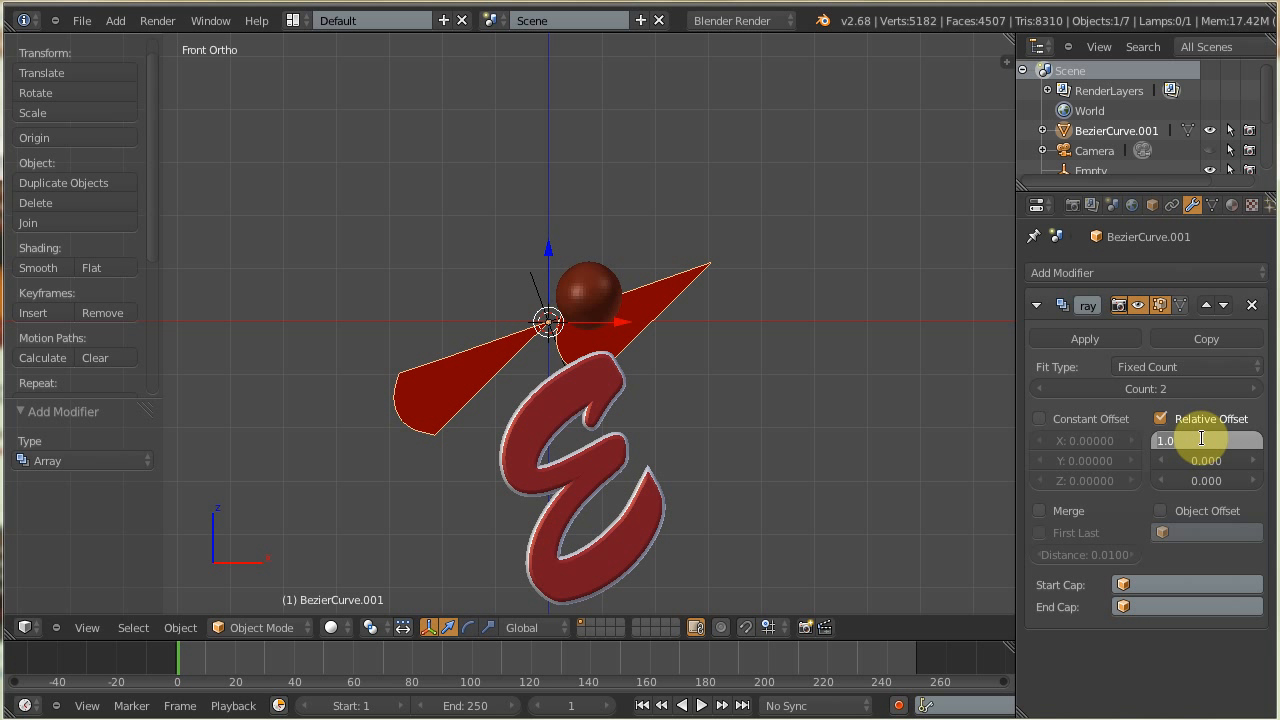
type("0")
key("Return")
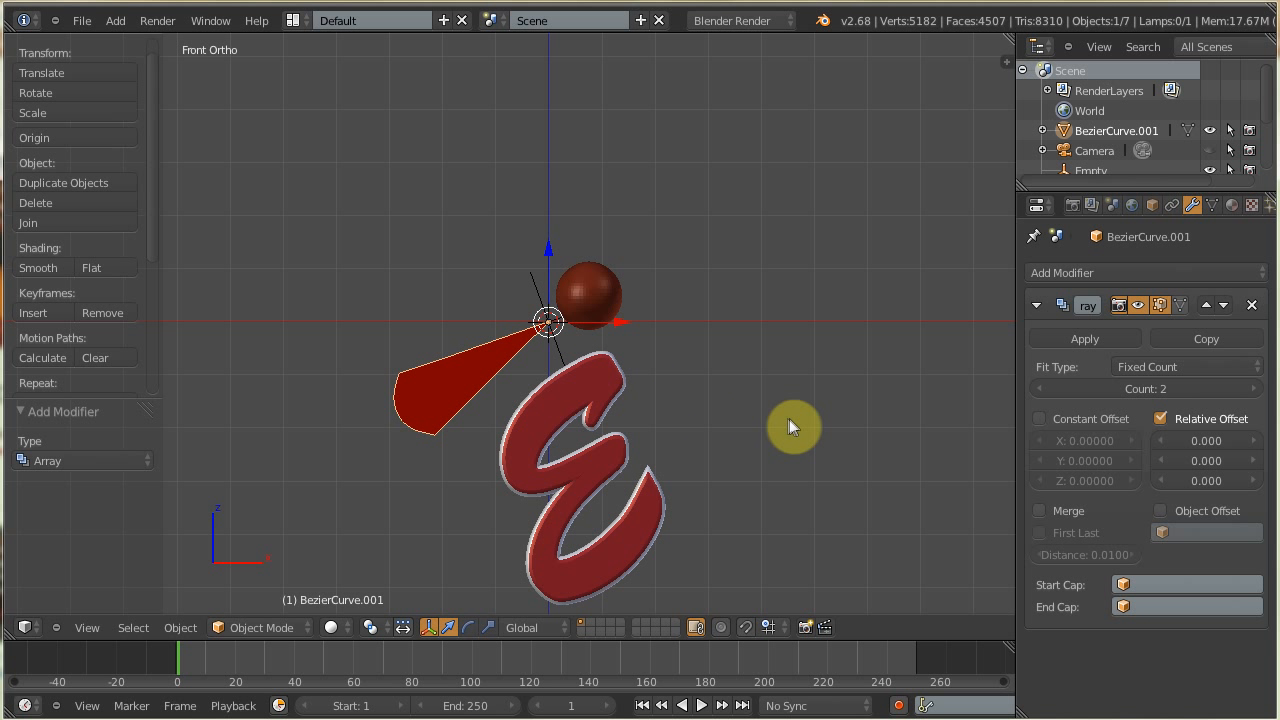
Set the petal array's count to 12 and enable Object Offset with Empty as the offset object
left_click(1171, 388)
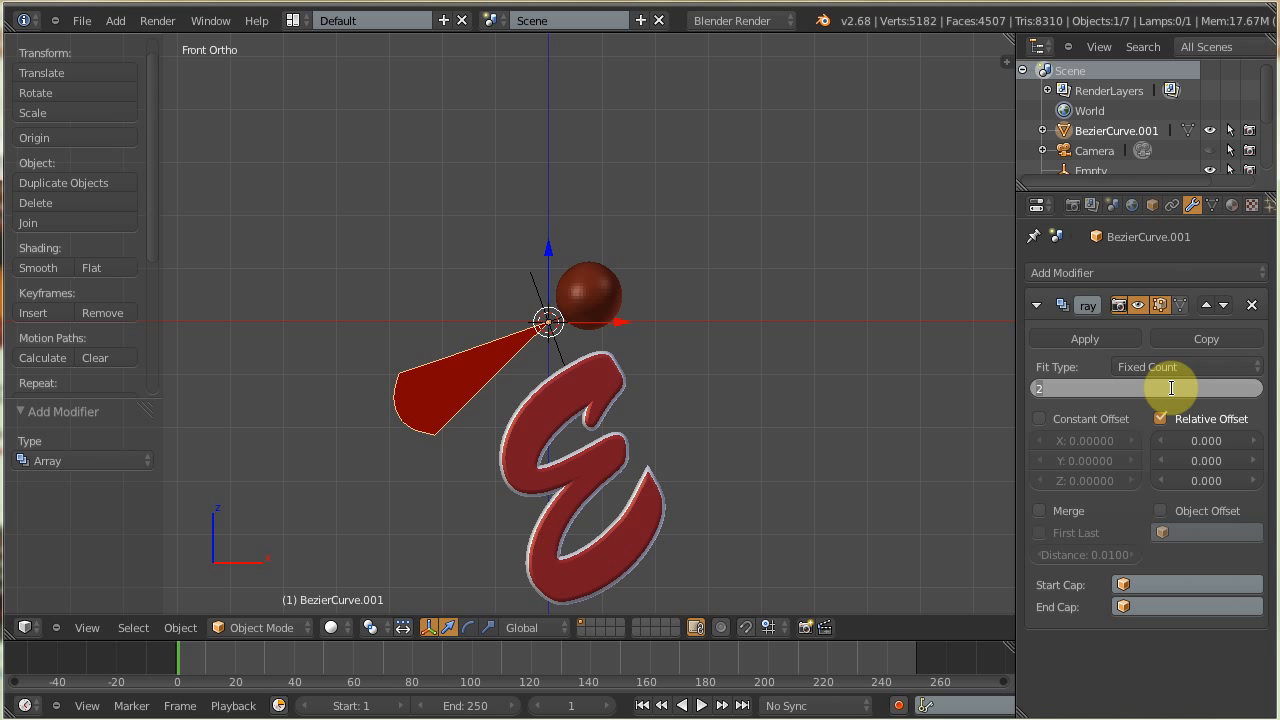
type("12")
key("Return")
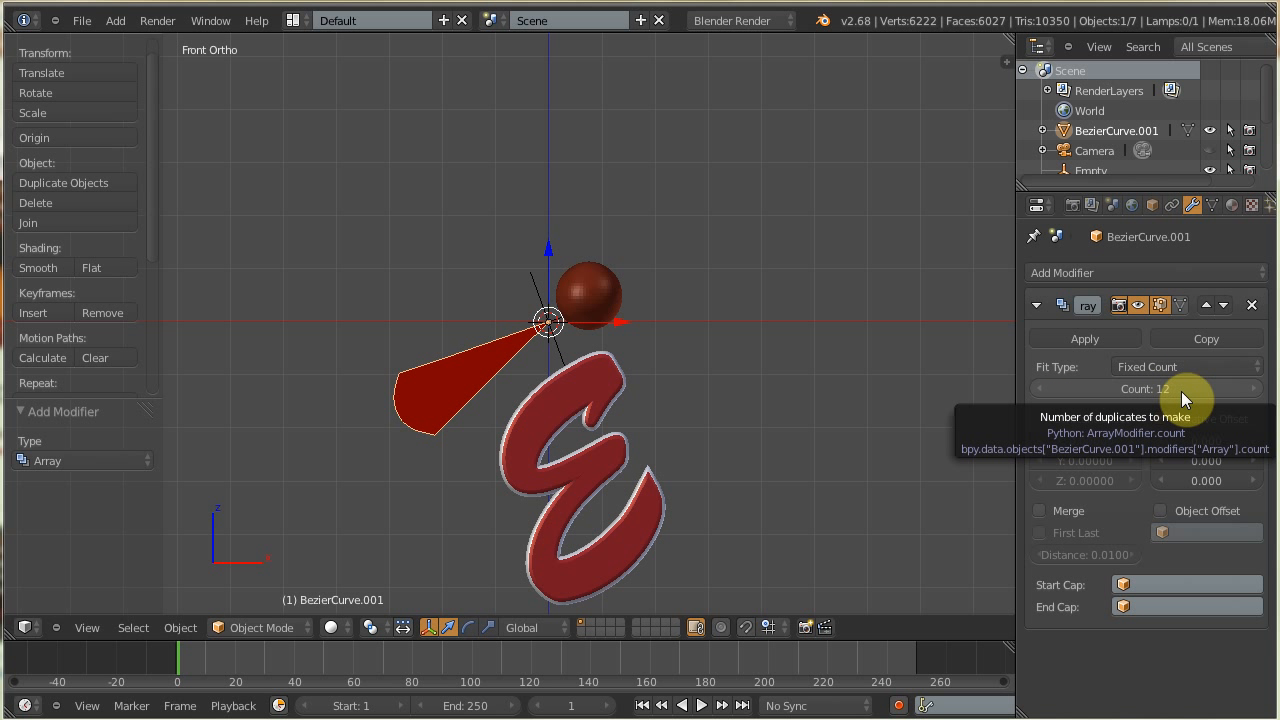
left_click(1161, 510)
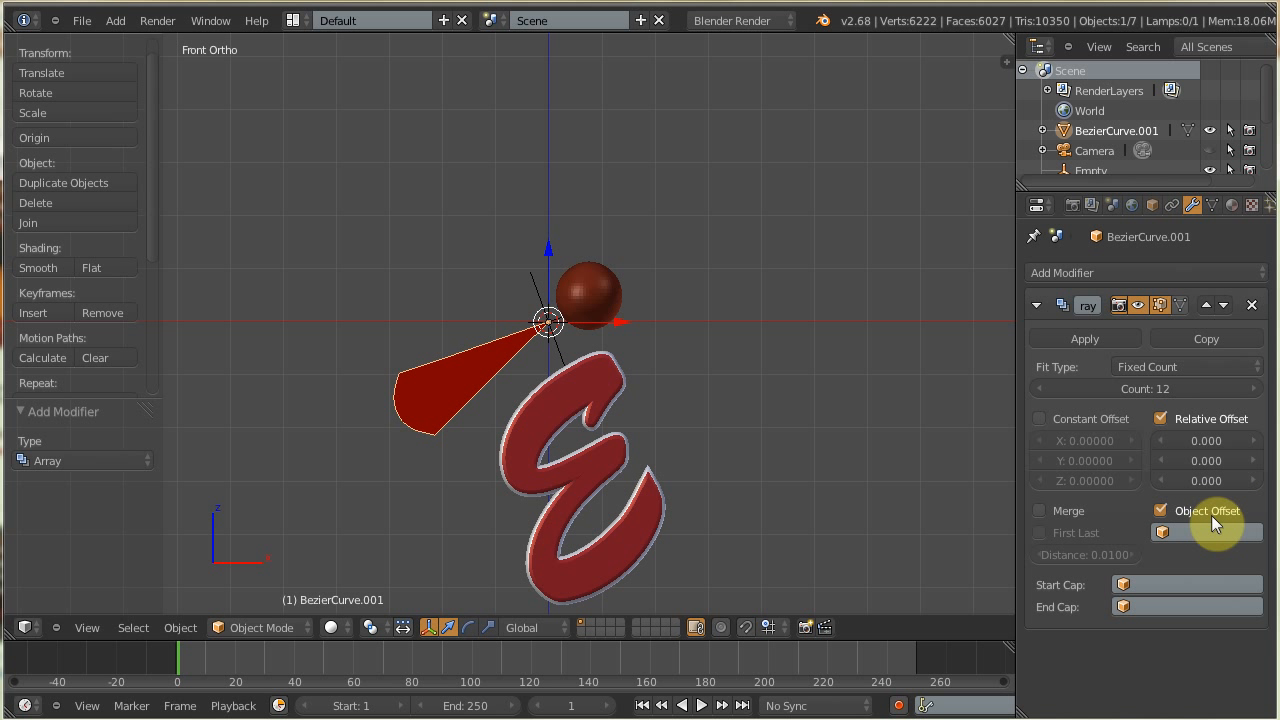
left_click(1184, 531)
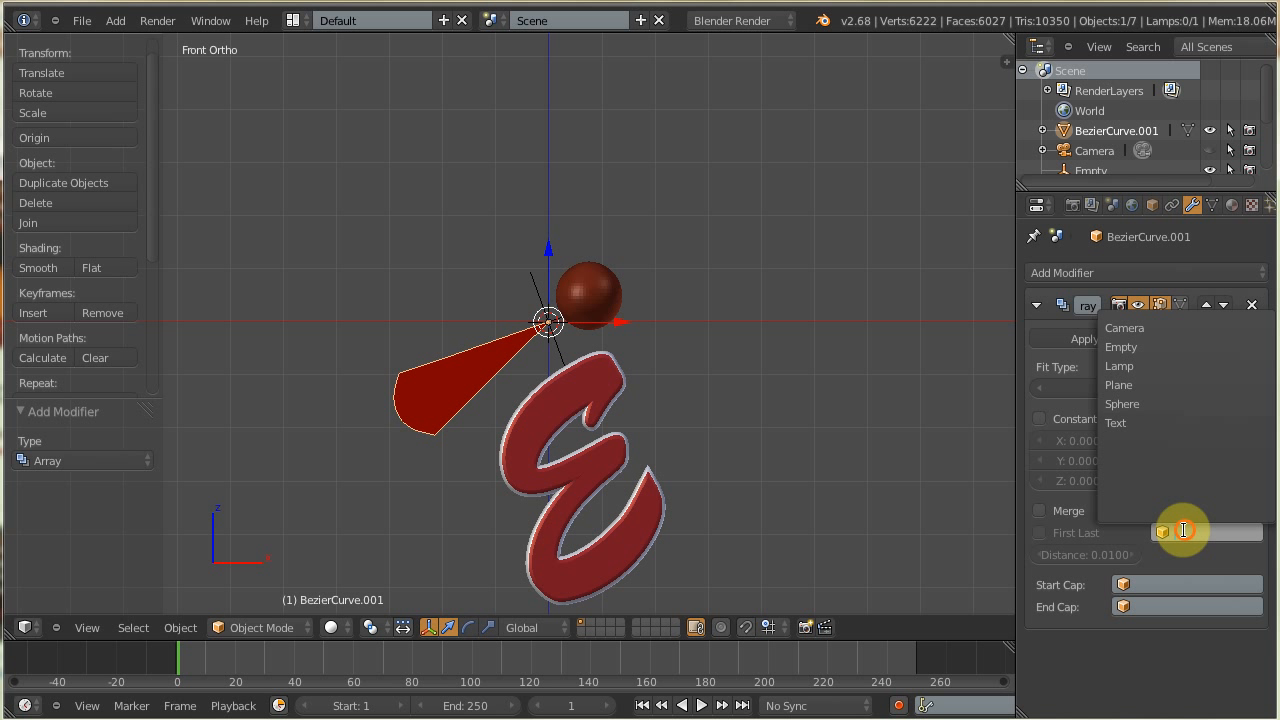
left_click(1136, 348)
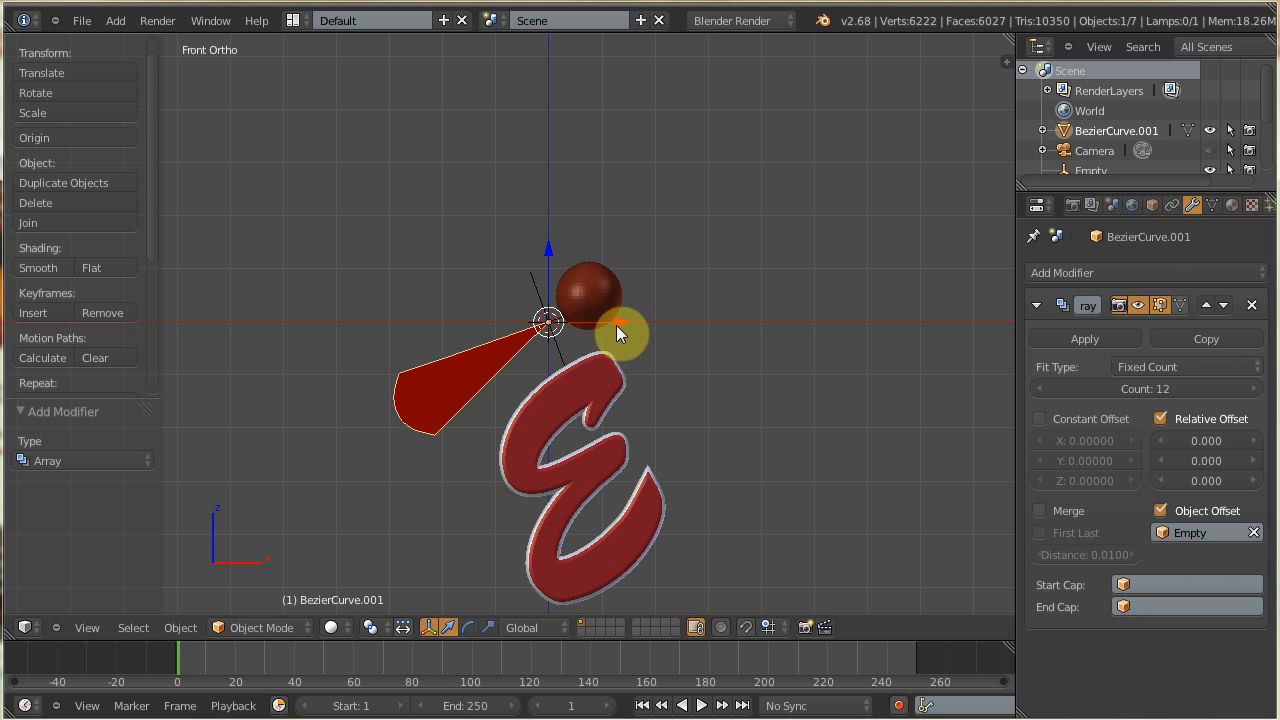
right_click(538, 304)
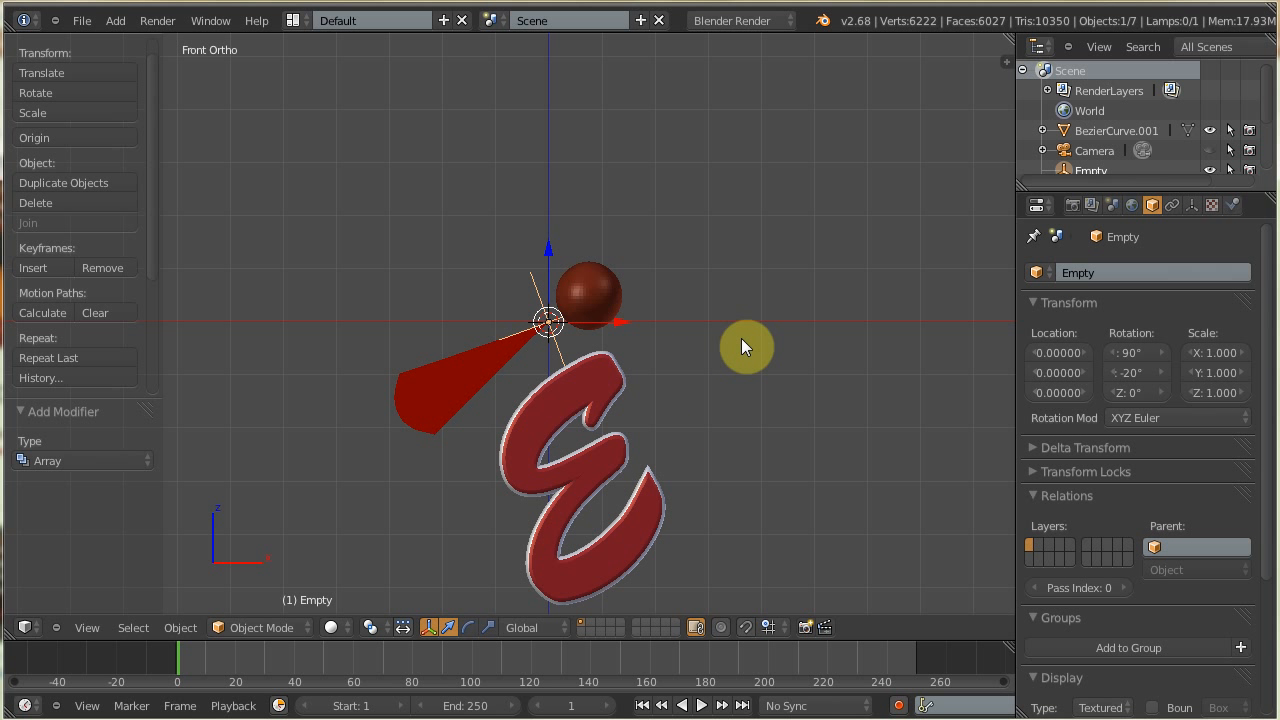
key("r")
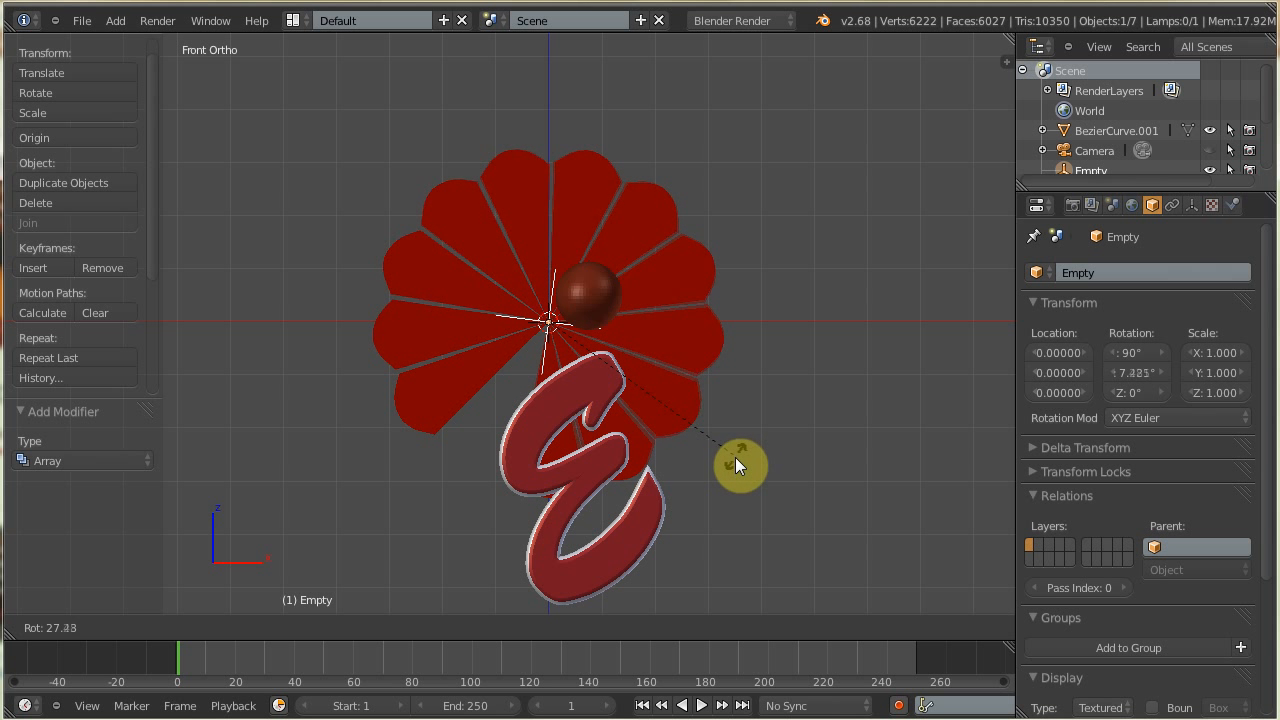
right_click(736, 462)
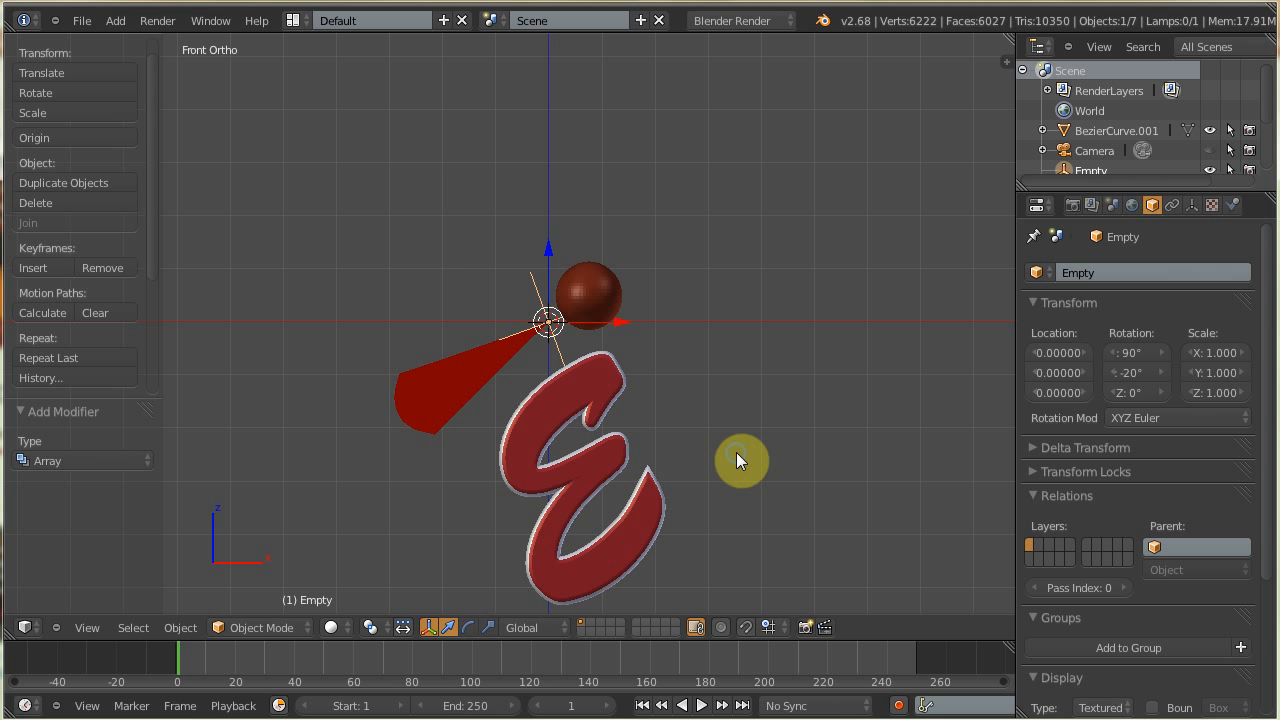
In the sphere's mesh, select the vertex at its front centre, snap the 3D cursor to it and return to Object Mode
right_click(592, 300)
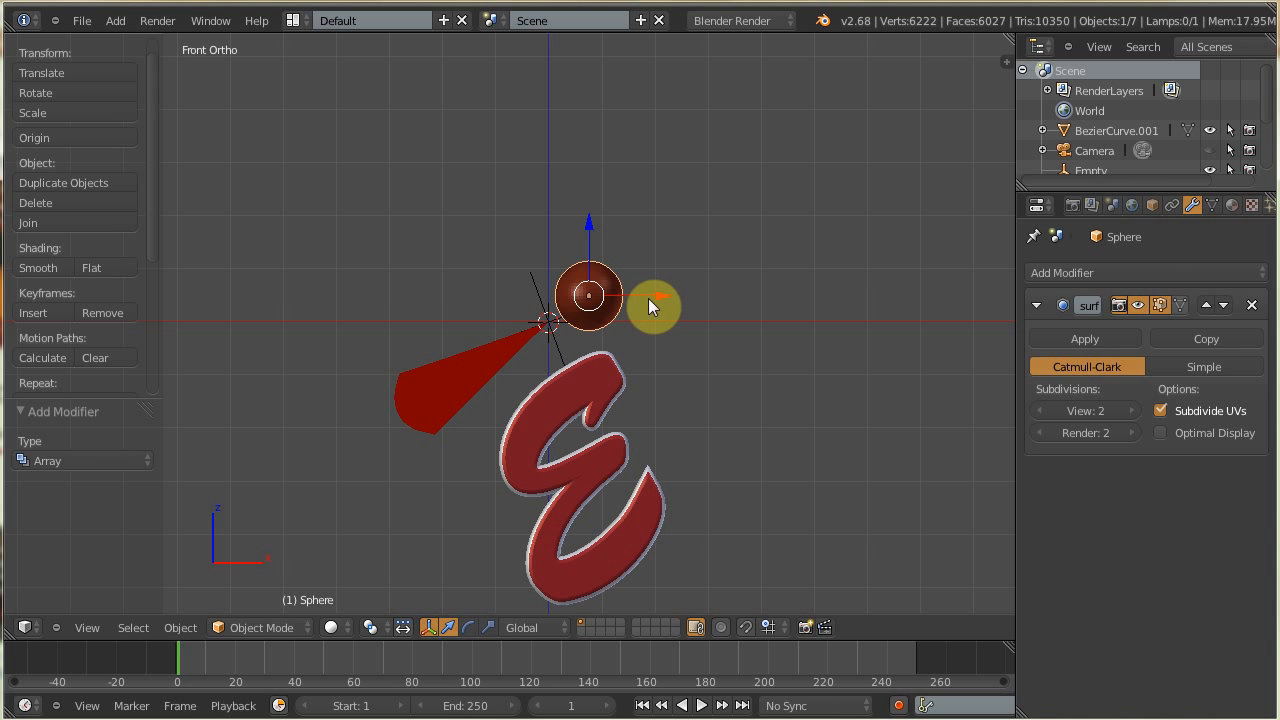
key("Tab")
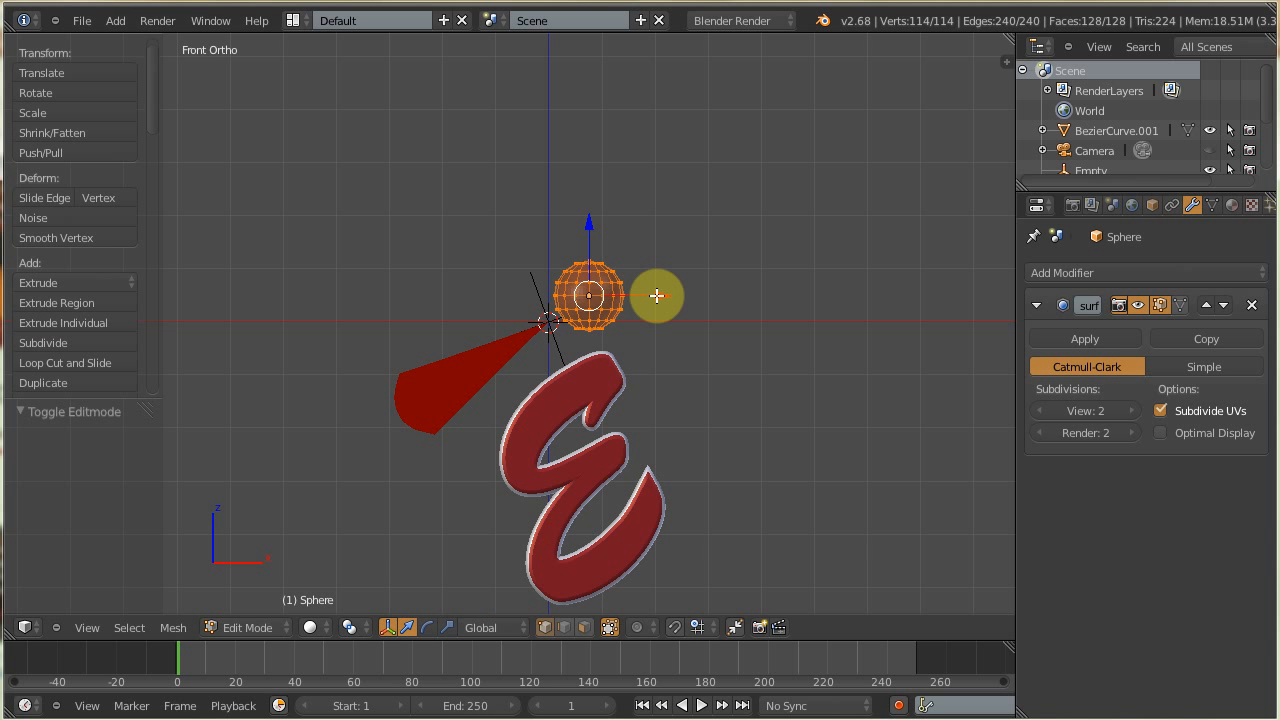
right_click(589, 298)
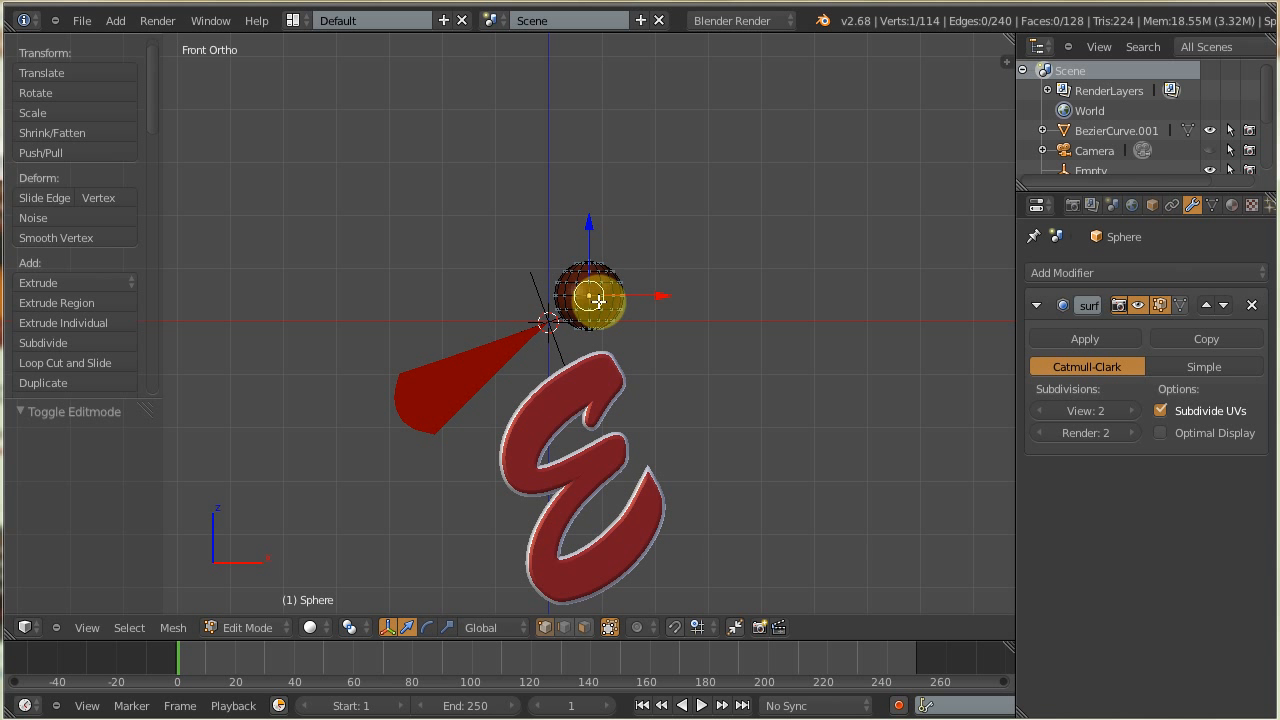
key("shift+s")
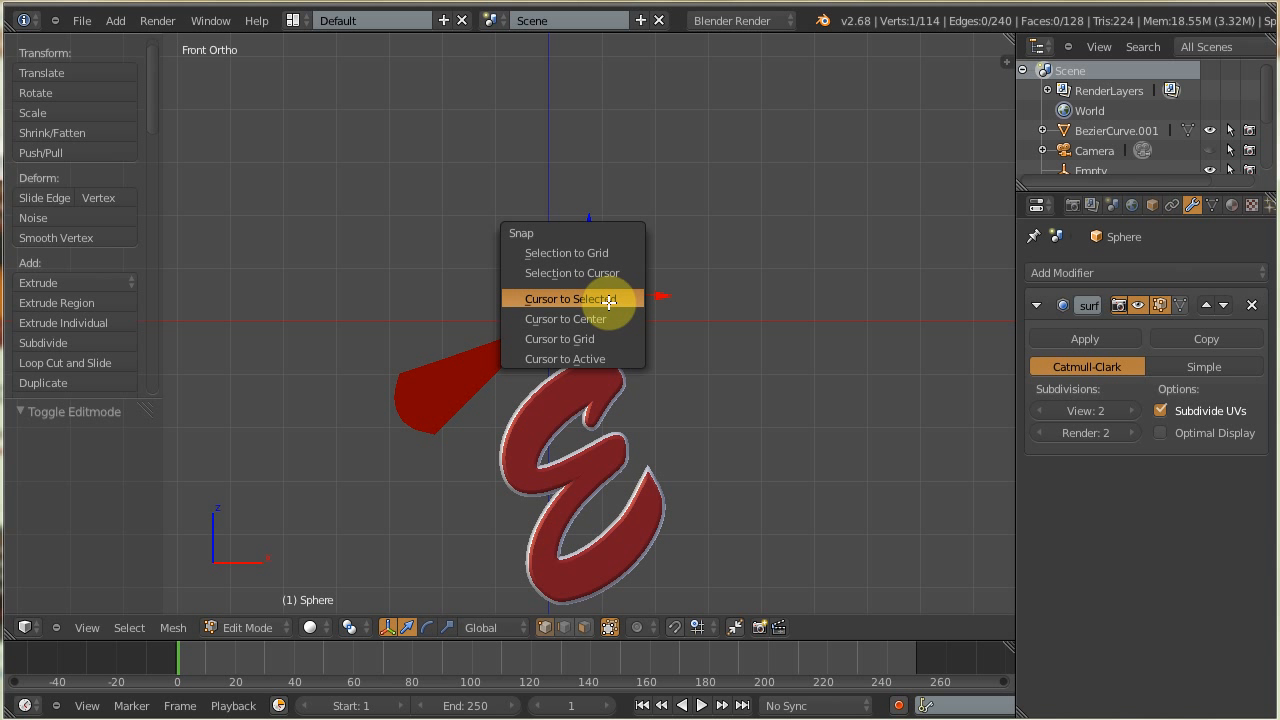
left_click(610, 299)
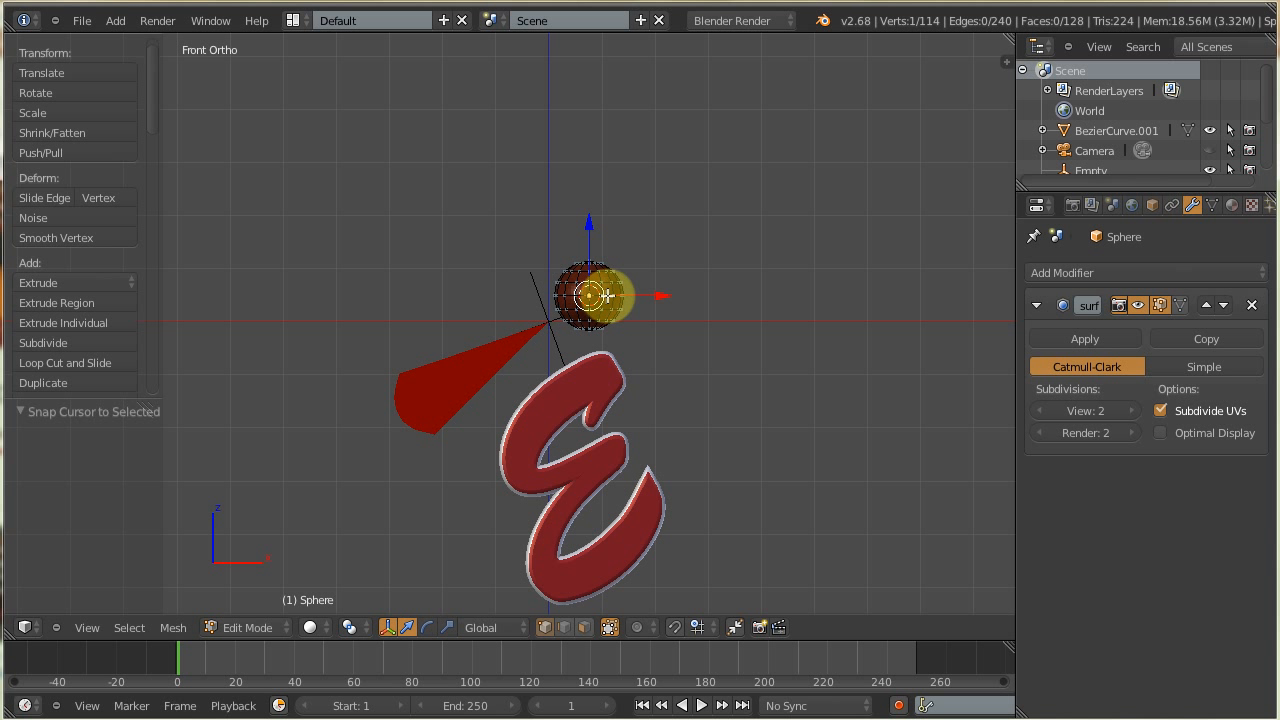
key("Tab")
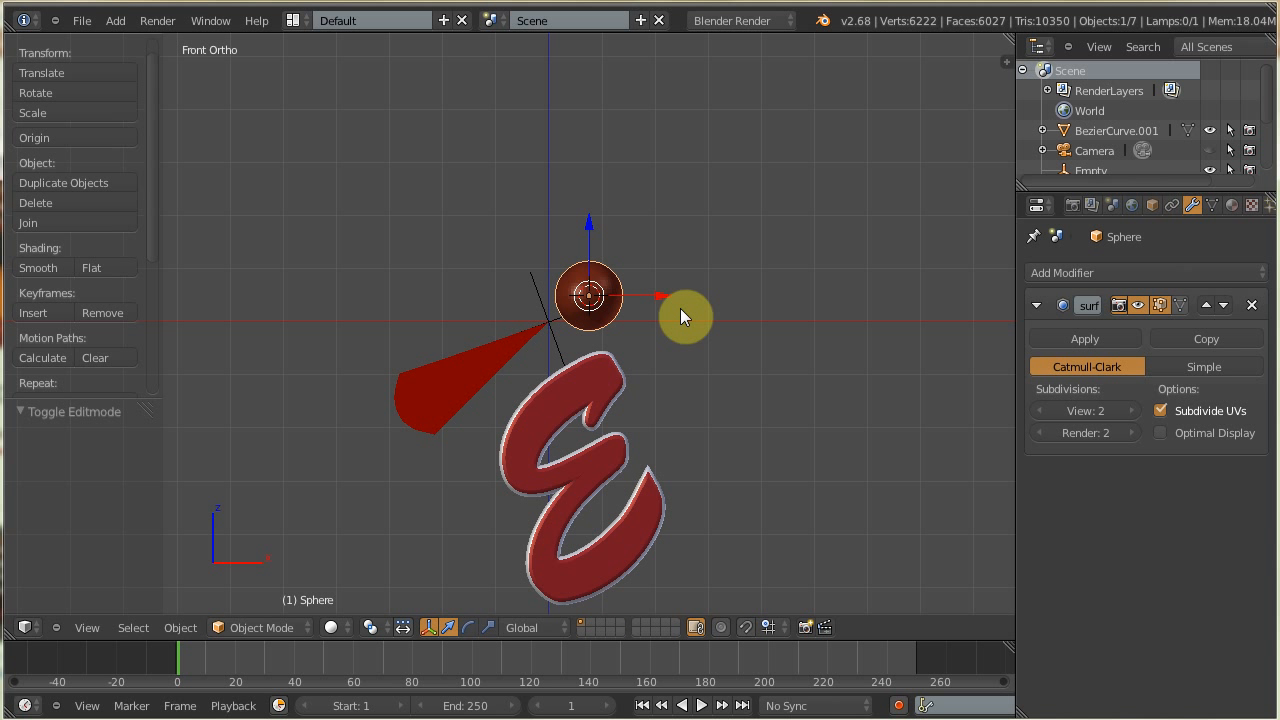
Select the empty and try rotating it freely about its own origin
right_click(544, 310)
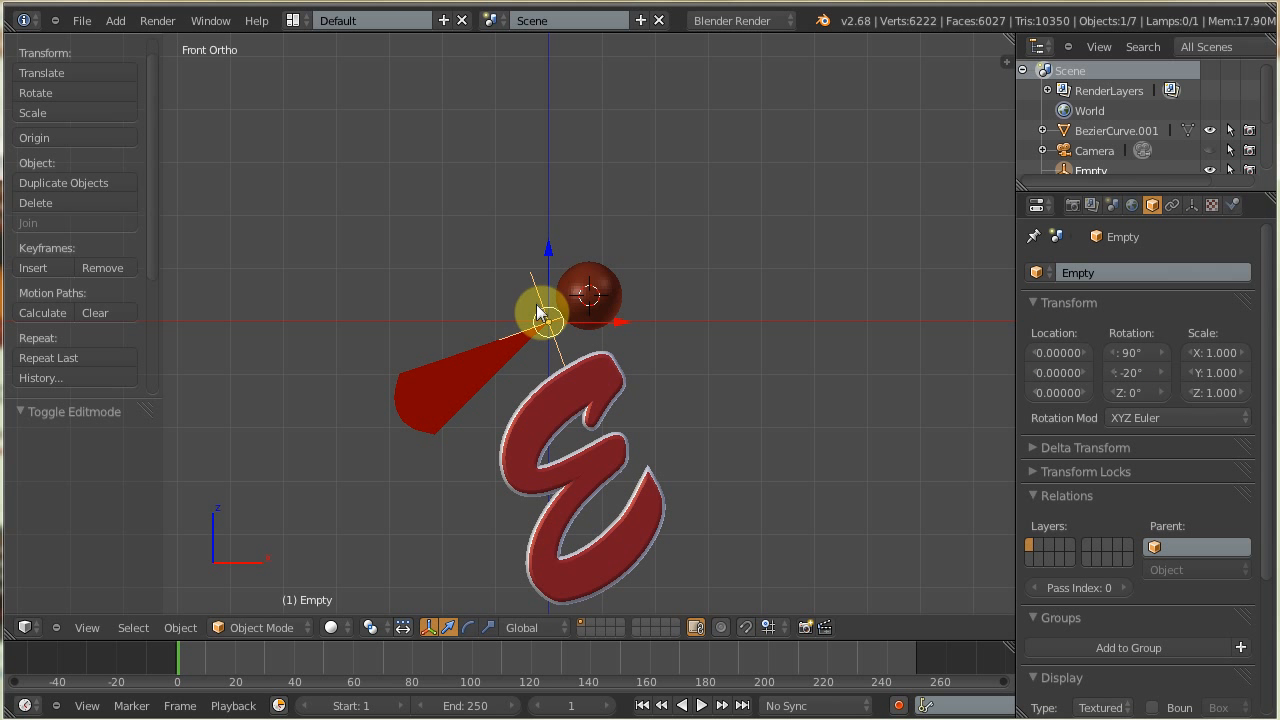
key("r")
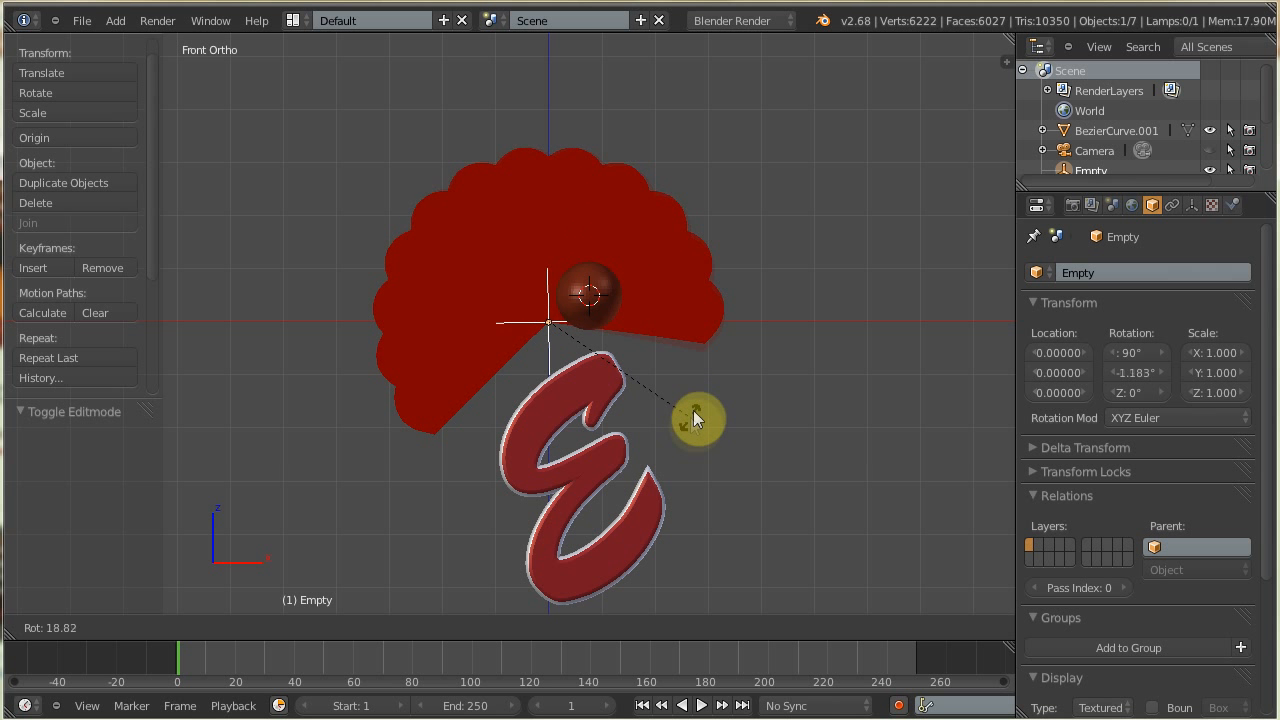
left_click(702, 401)
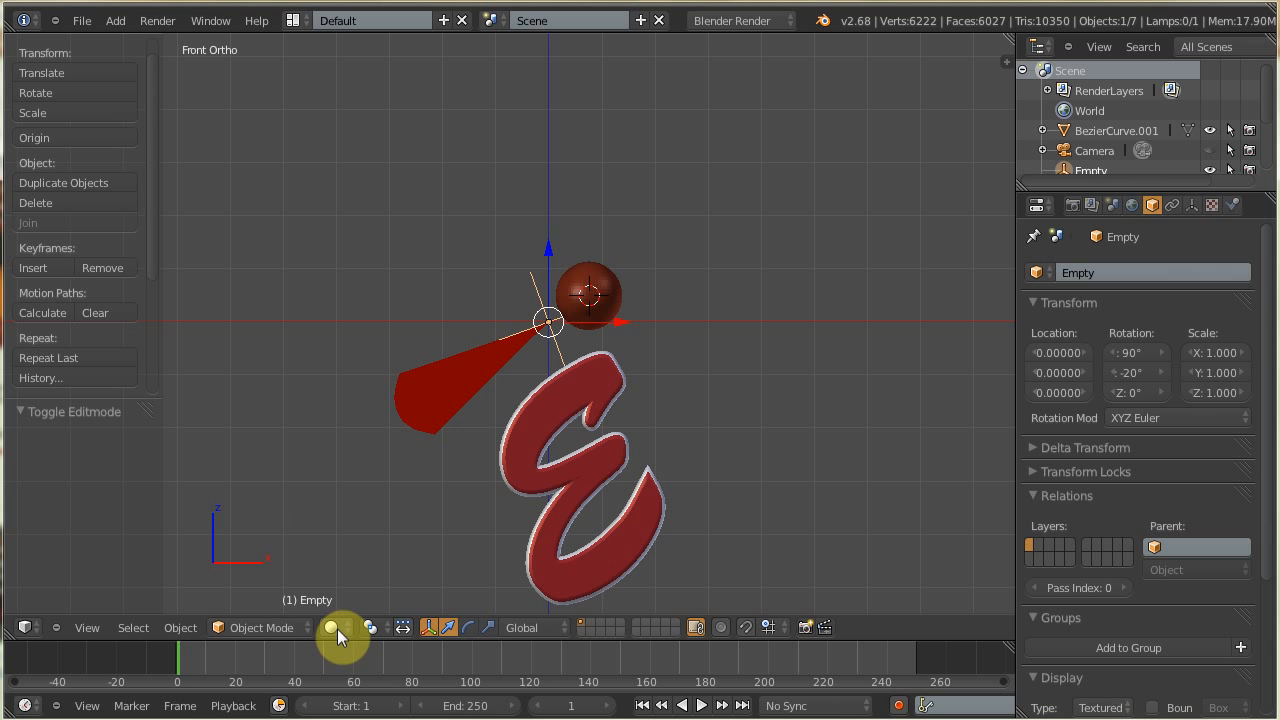
Set the pivot point to 3D Cursor so rotations turn around the sphere's centre
left_click(372, 628)
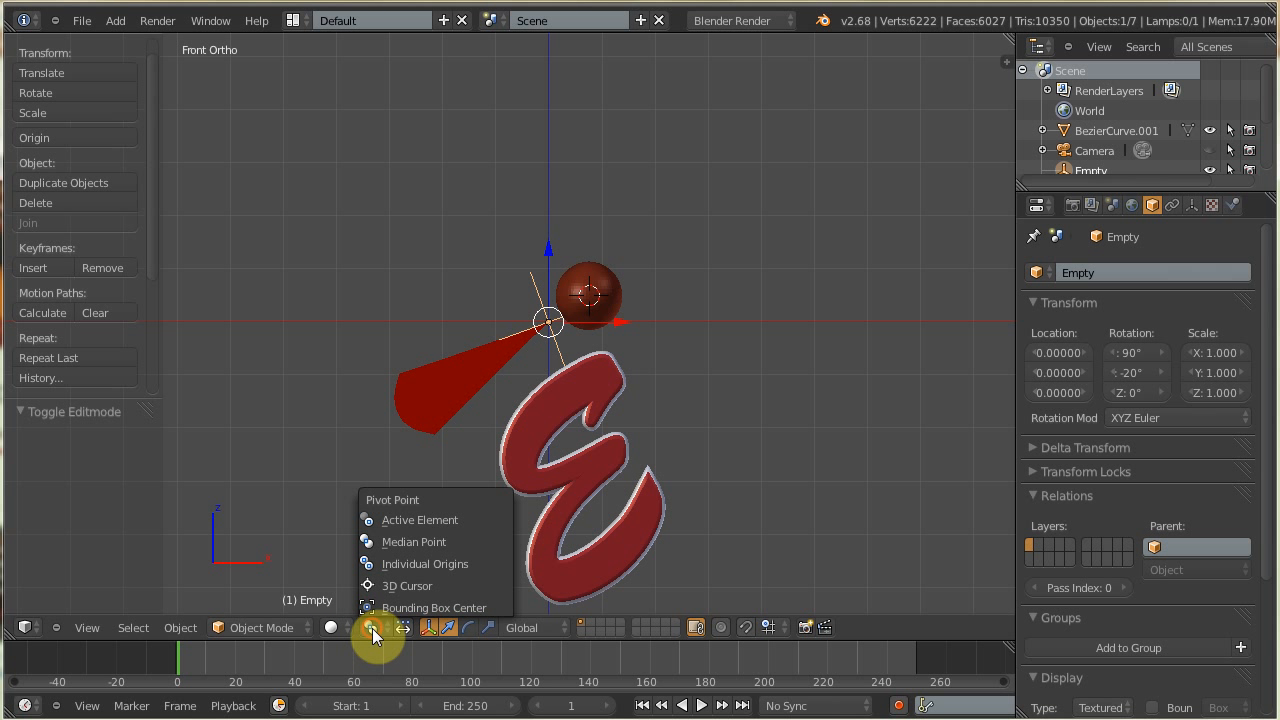
left_click(406, 587)
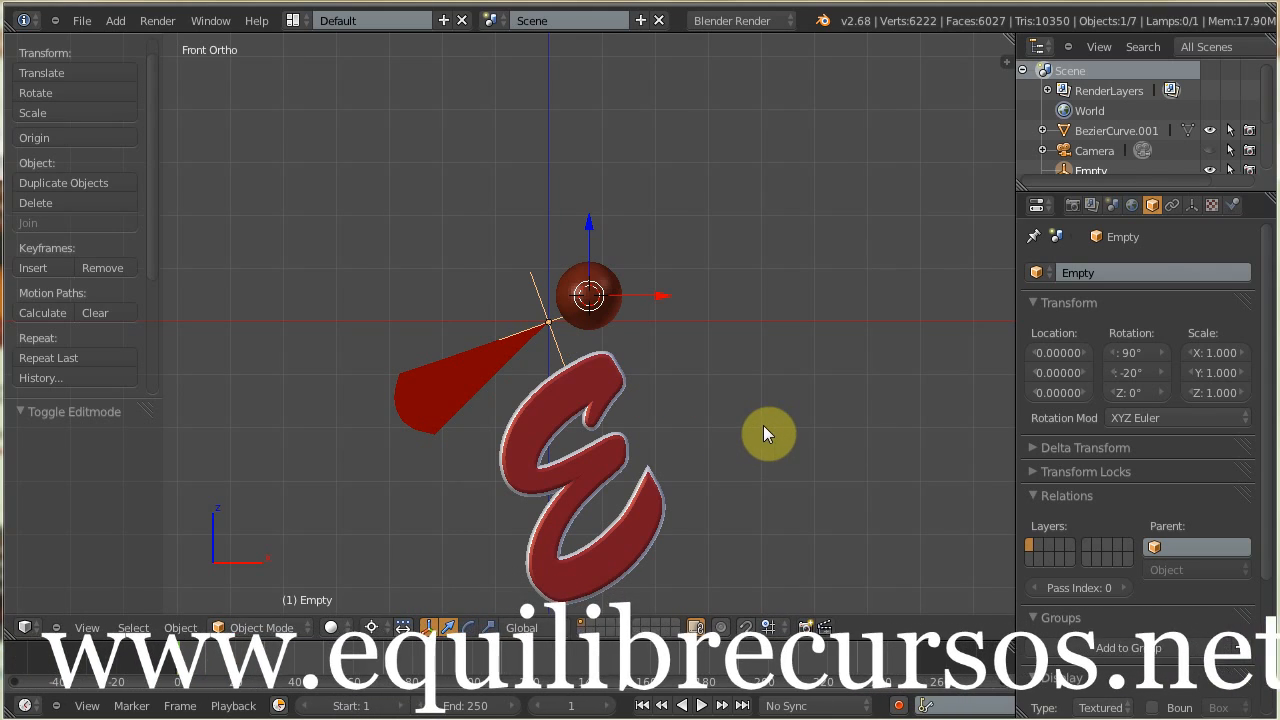
Rotate the empty 22° around the 3D cursor to spread the arrayed petals around the sphere
key("r")
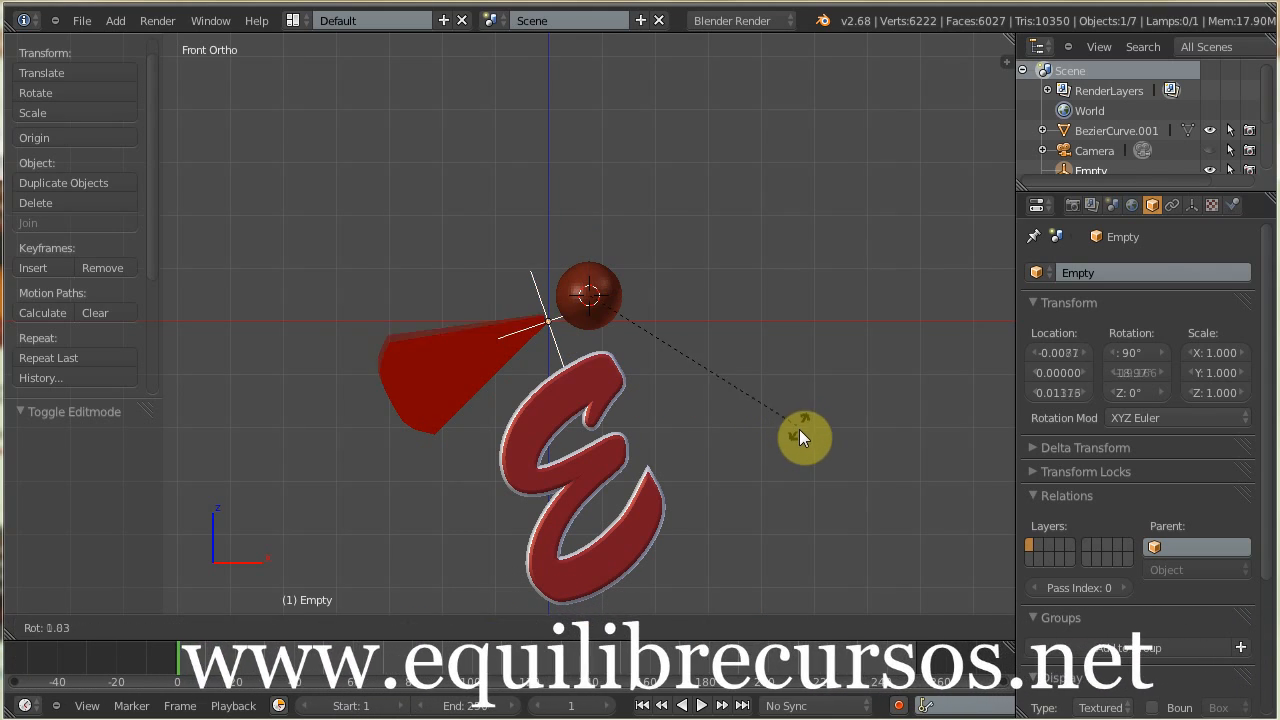
left_click(746, 508)
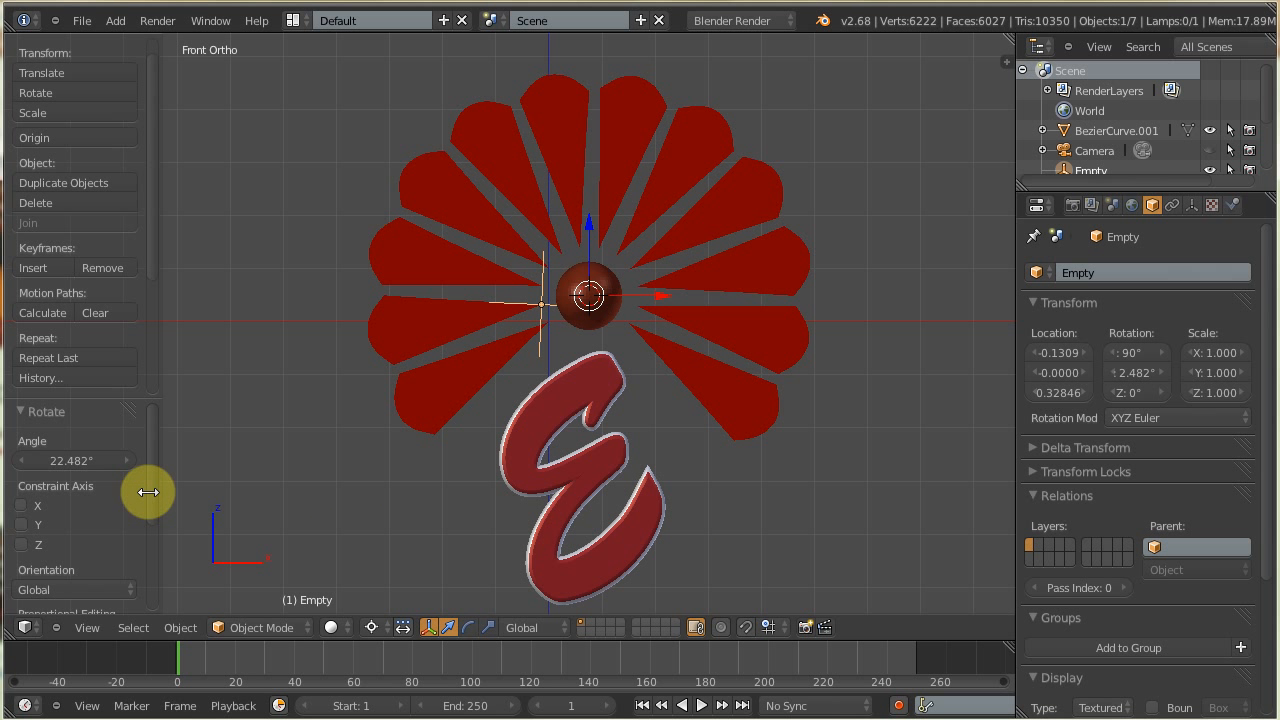
left_click(80, 463)
type("22")
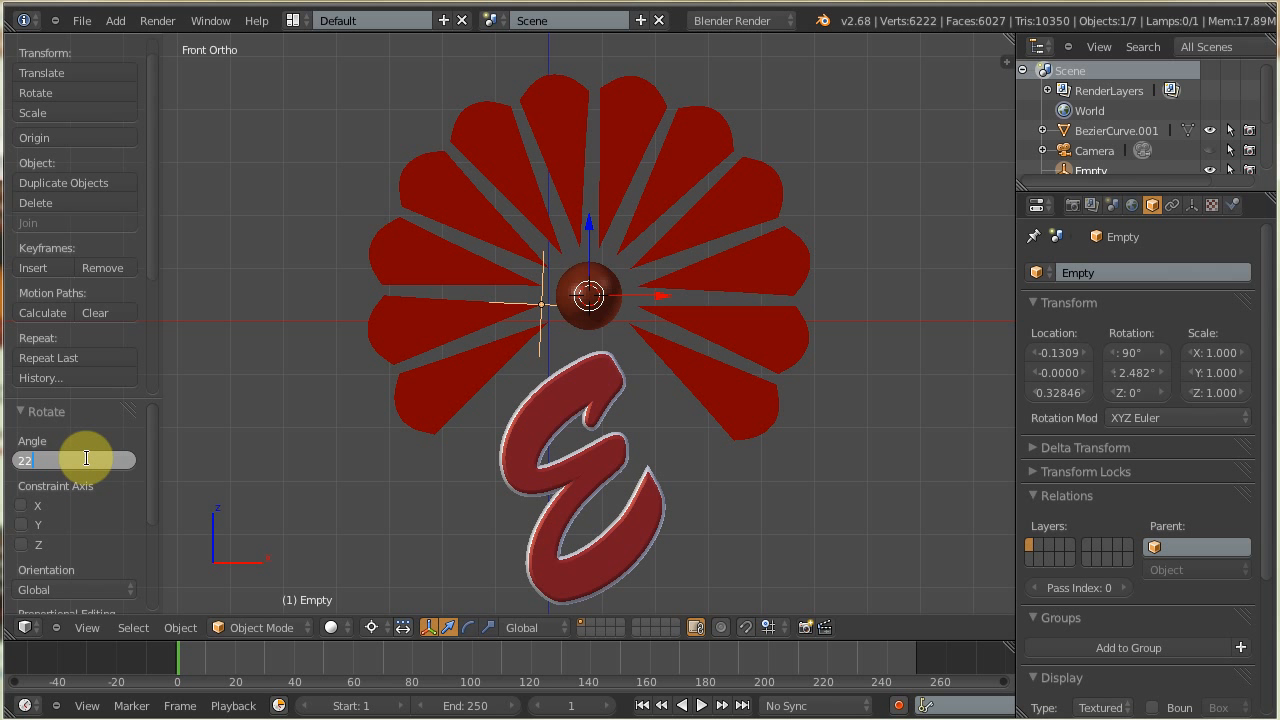
key("Return")
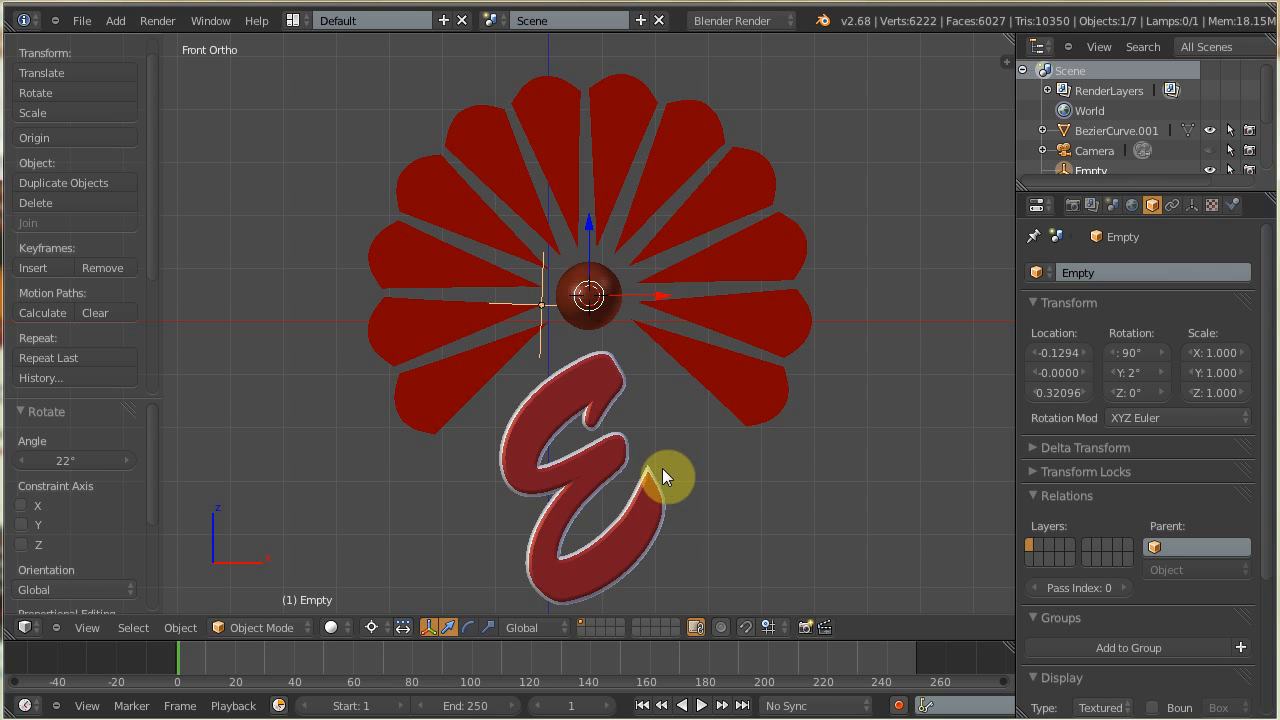
Select all objects and move them about -0.772 along X and -0.489 along Z, placing the sphere at the world origin
key("a")
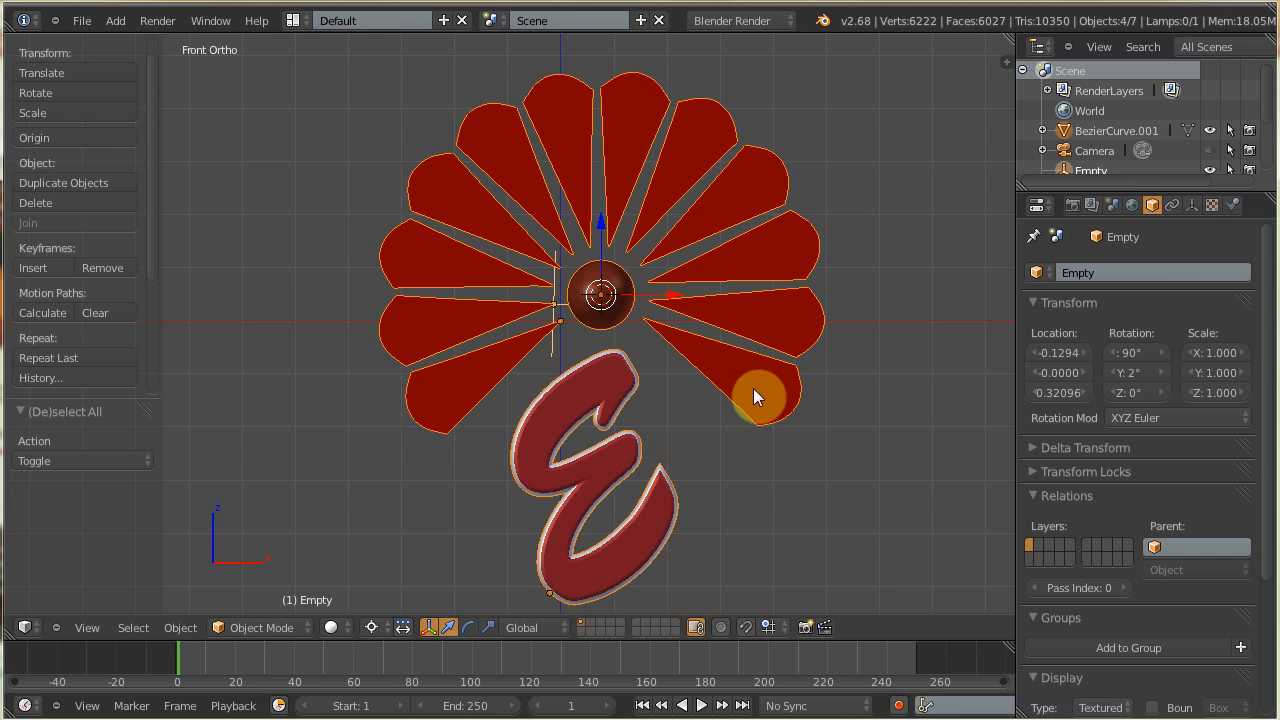
key("g")
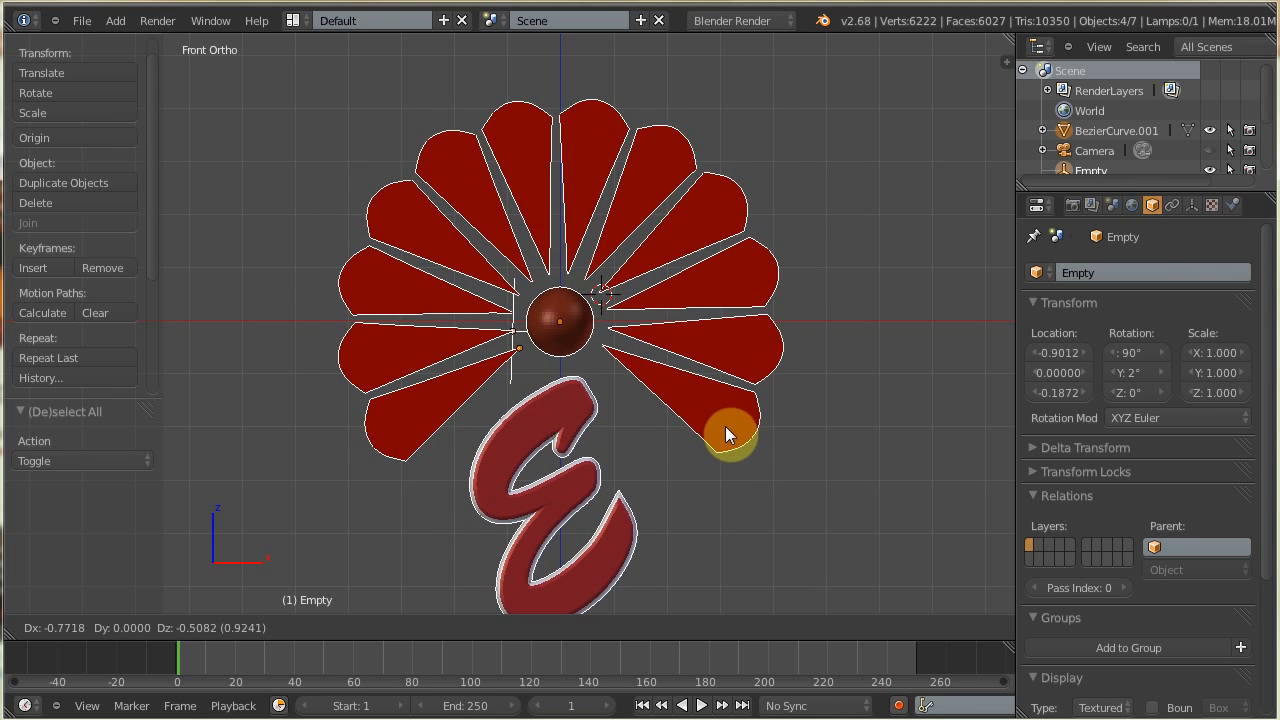
left_click(725, 426)
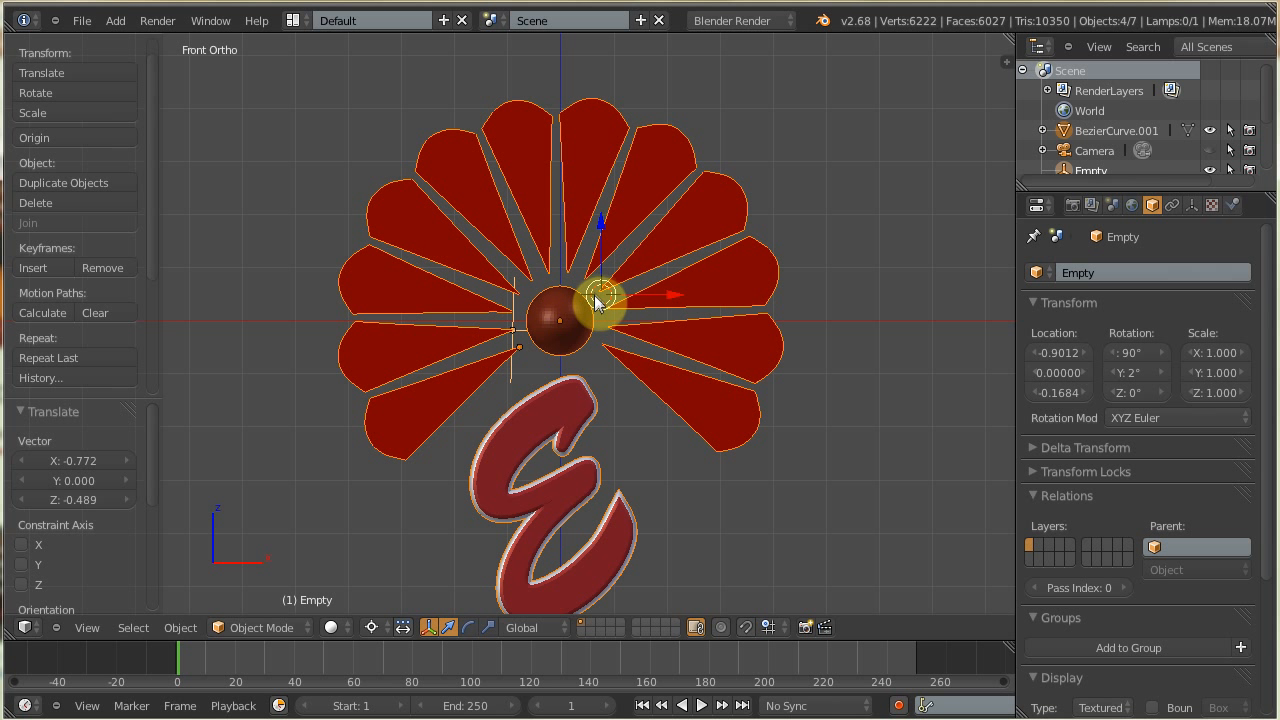
left_click(652, 295)
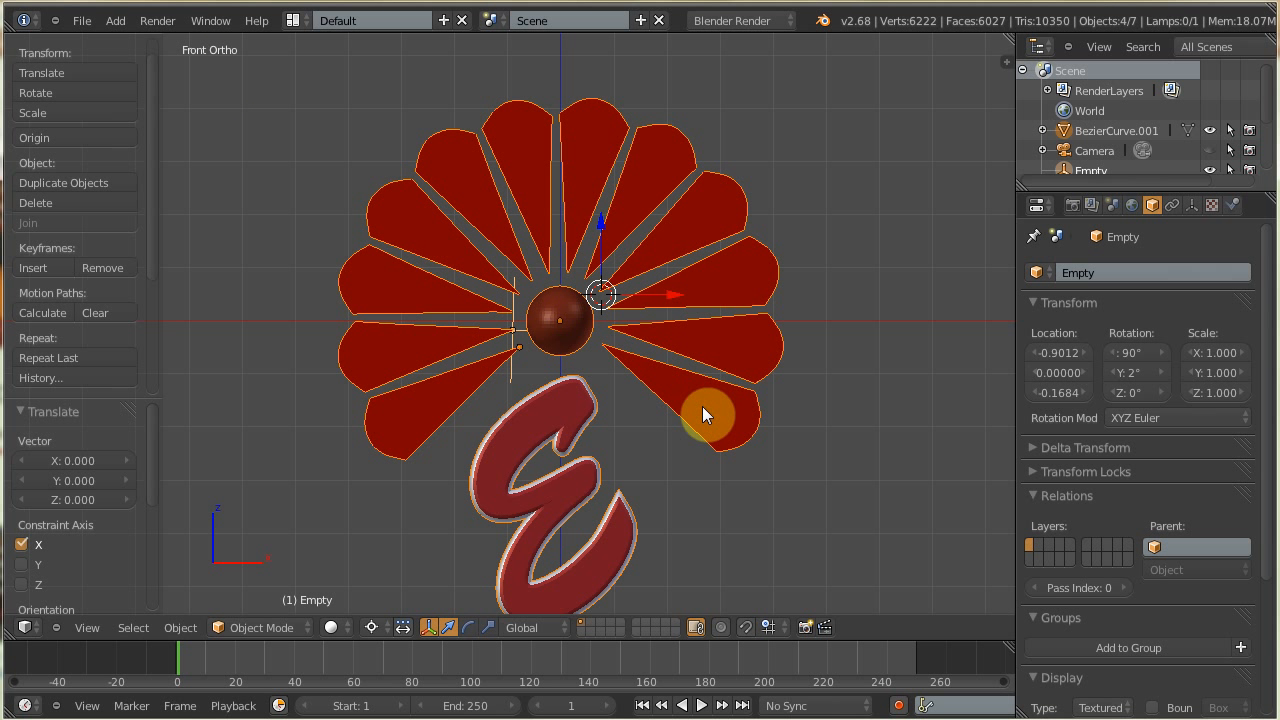
Undo back through the move, the empty's rotation and the petal's Array modifier to before the empty was added
key("ctrl+z")
key("ctrl+z")
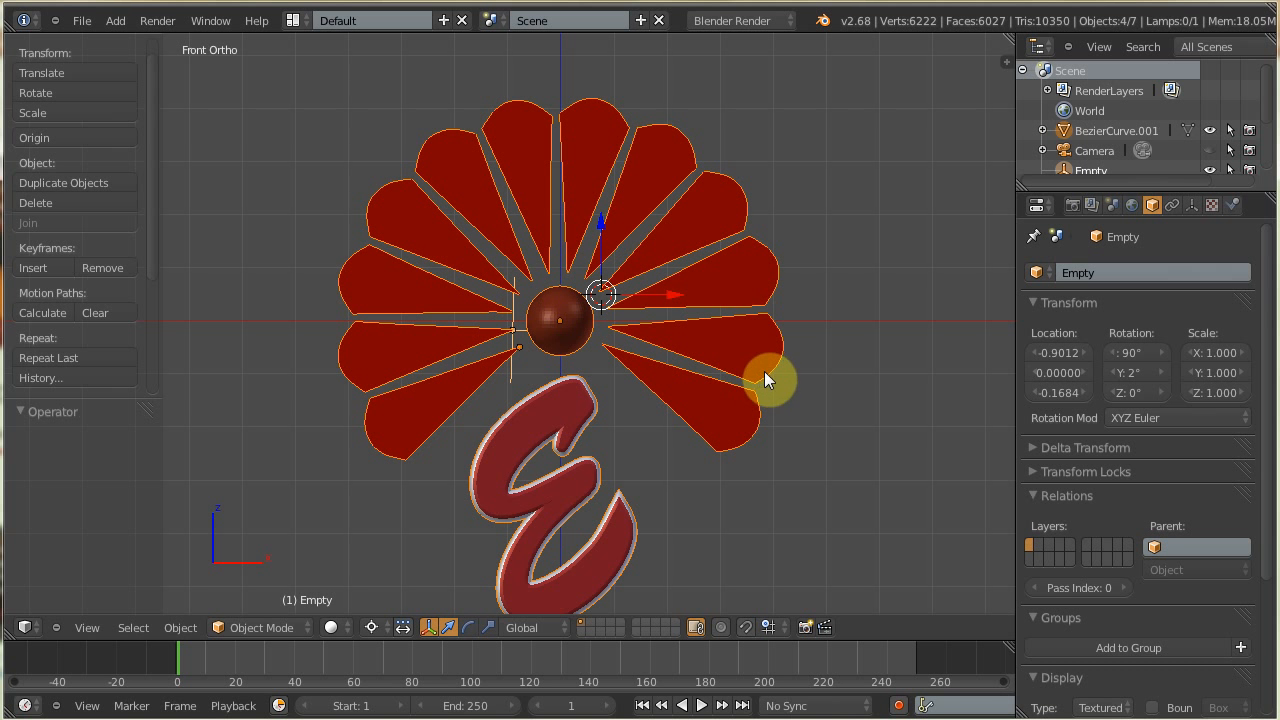
key("ctrl+z")
key("ctrl+z")
key("ctrl+z")
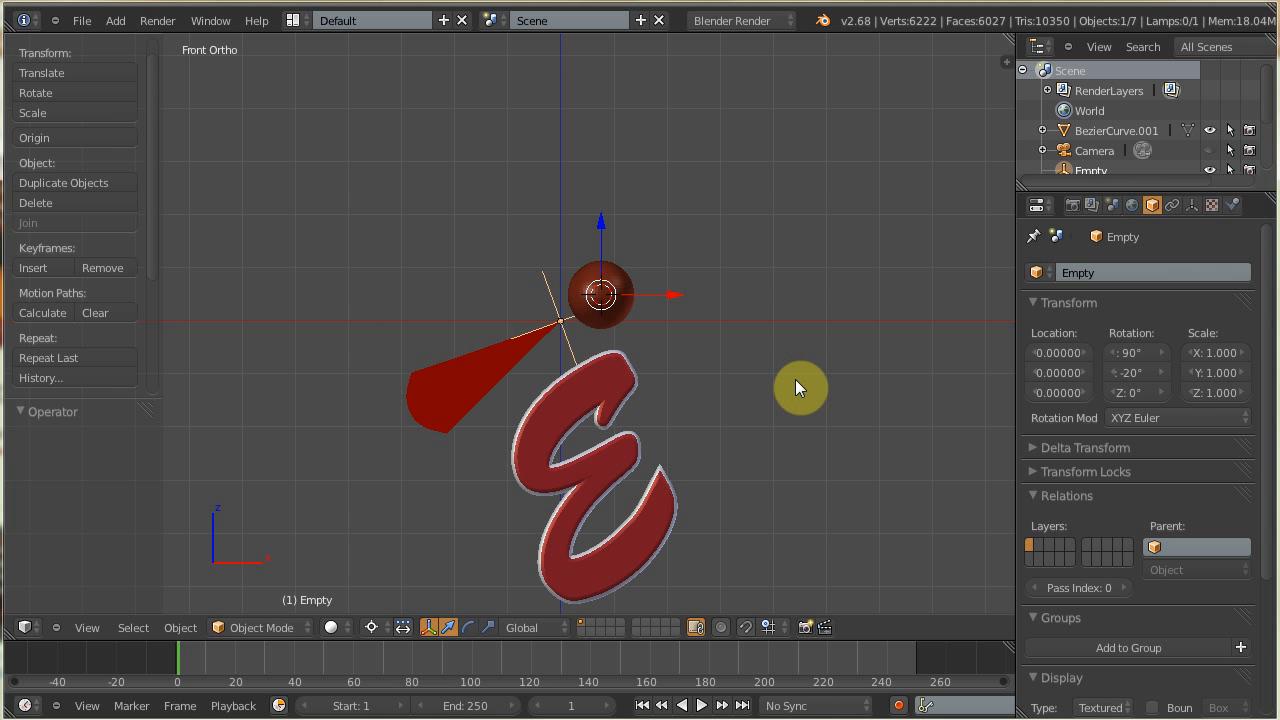
key("ctrl+z")
key("ctrl+z")
key("ctrl+z")
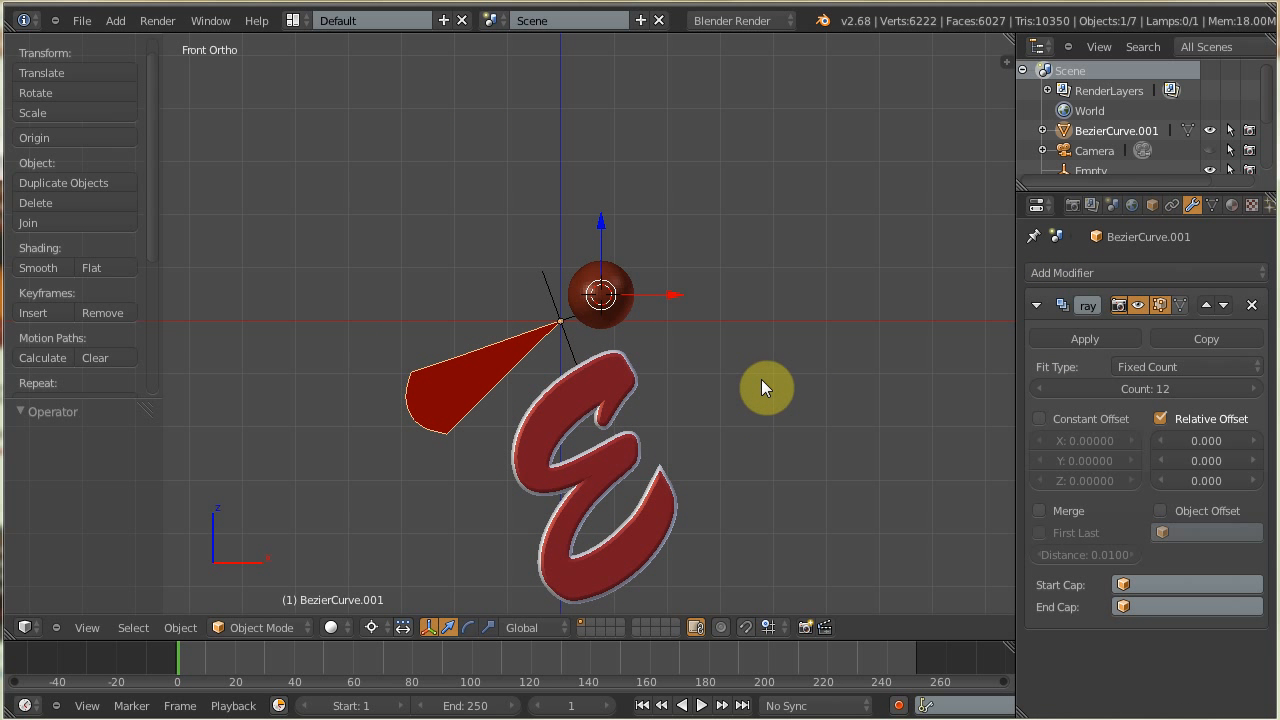
key("ctrl+z")
key("ctrl+z")
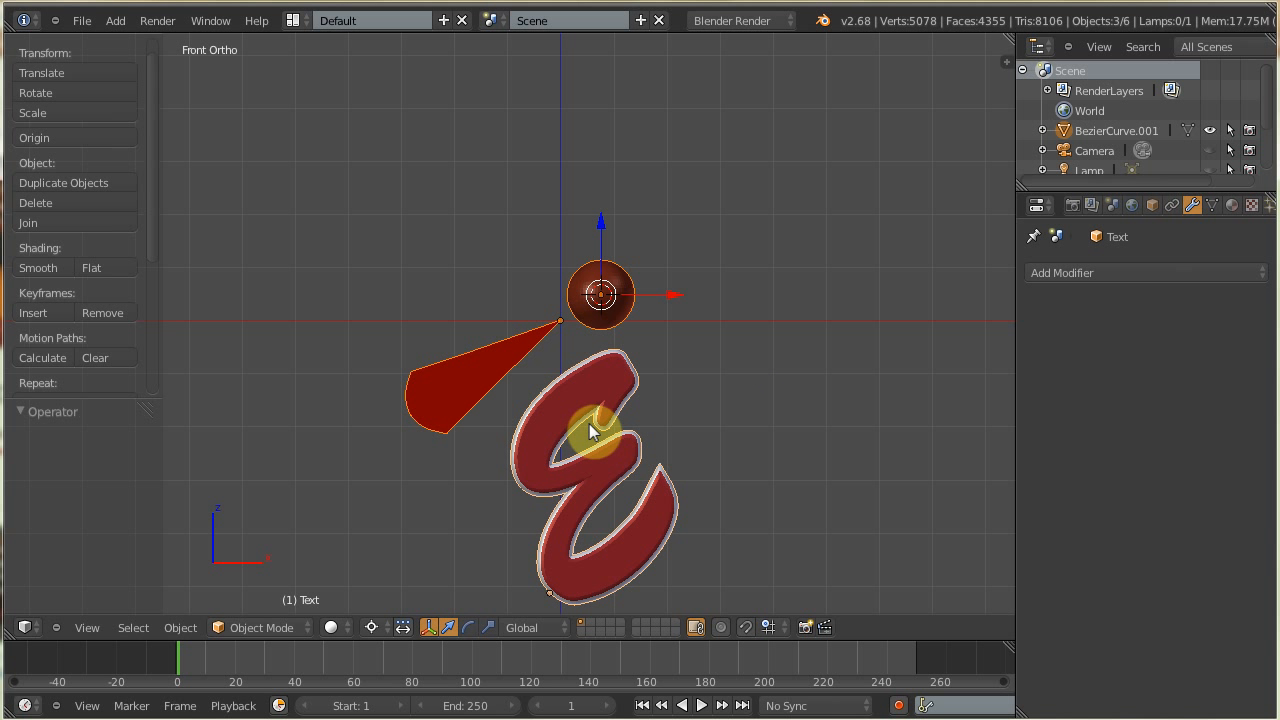
With the sphere, petal and letter all selected, rotate them -90° about the global X axis in top view
key("a")
key("a")
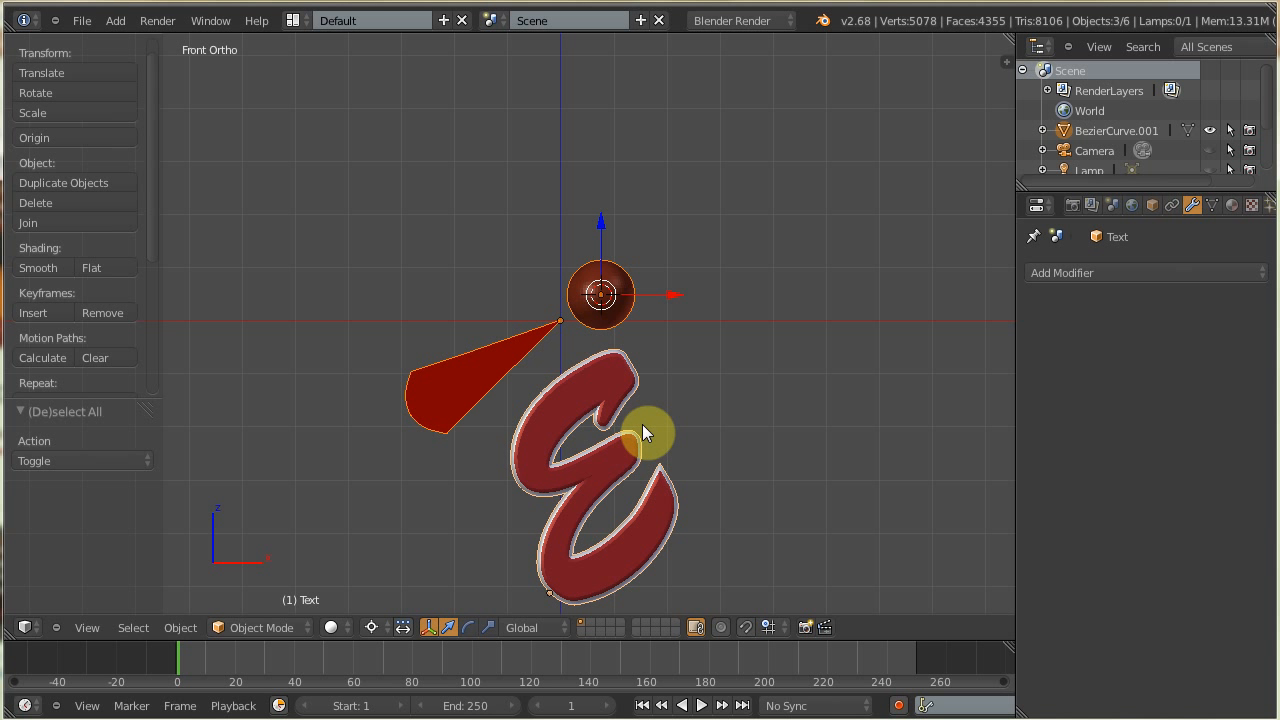
key("KP_7")
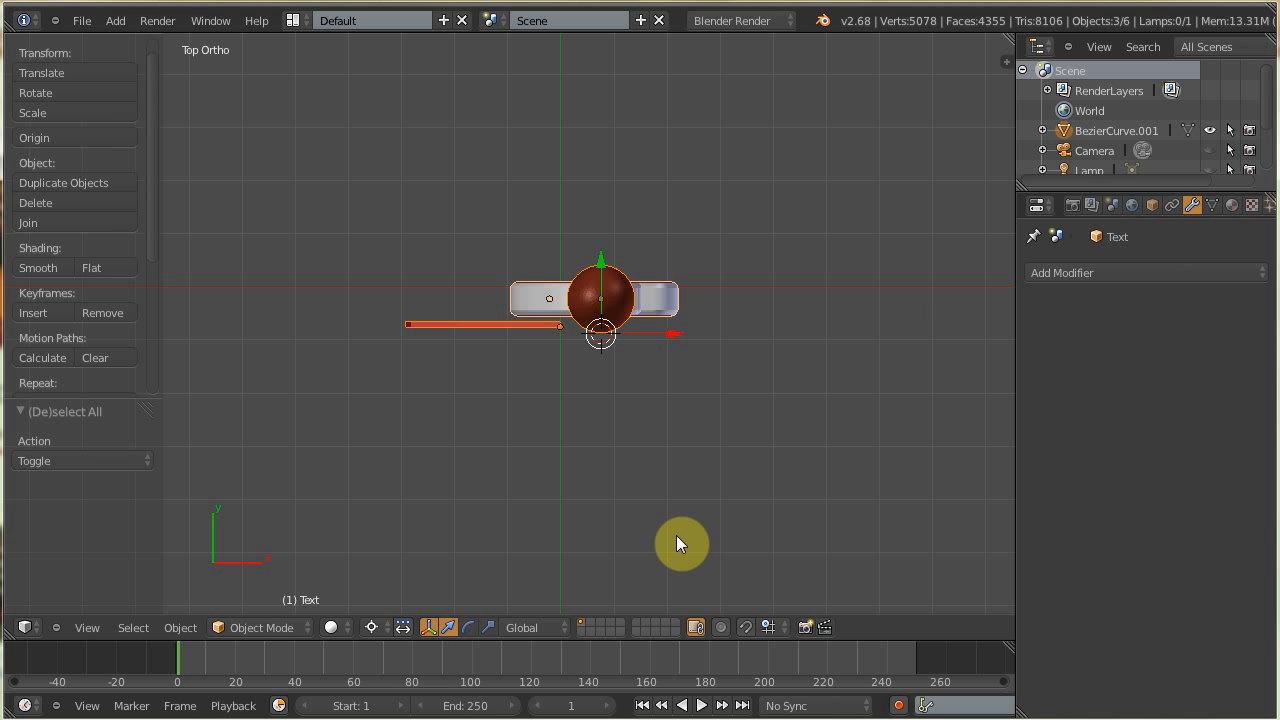
type("r-90")
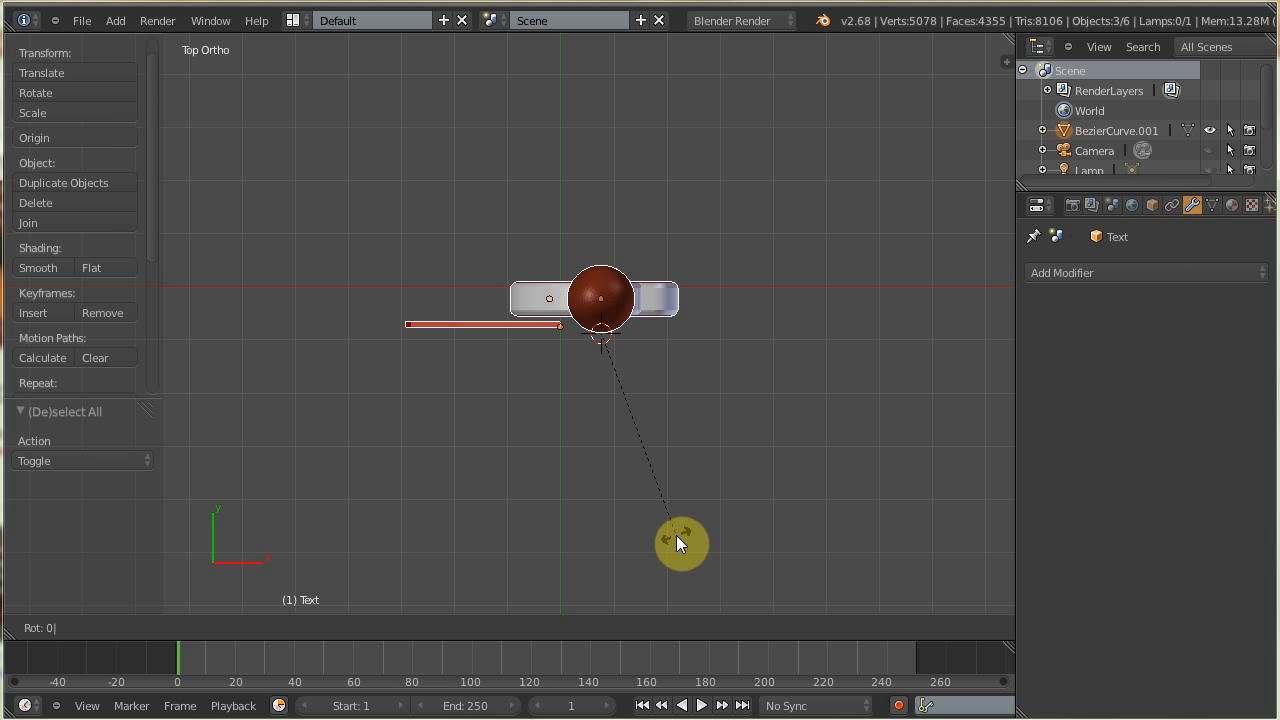
type("x")
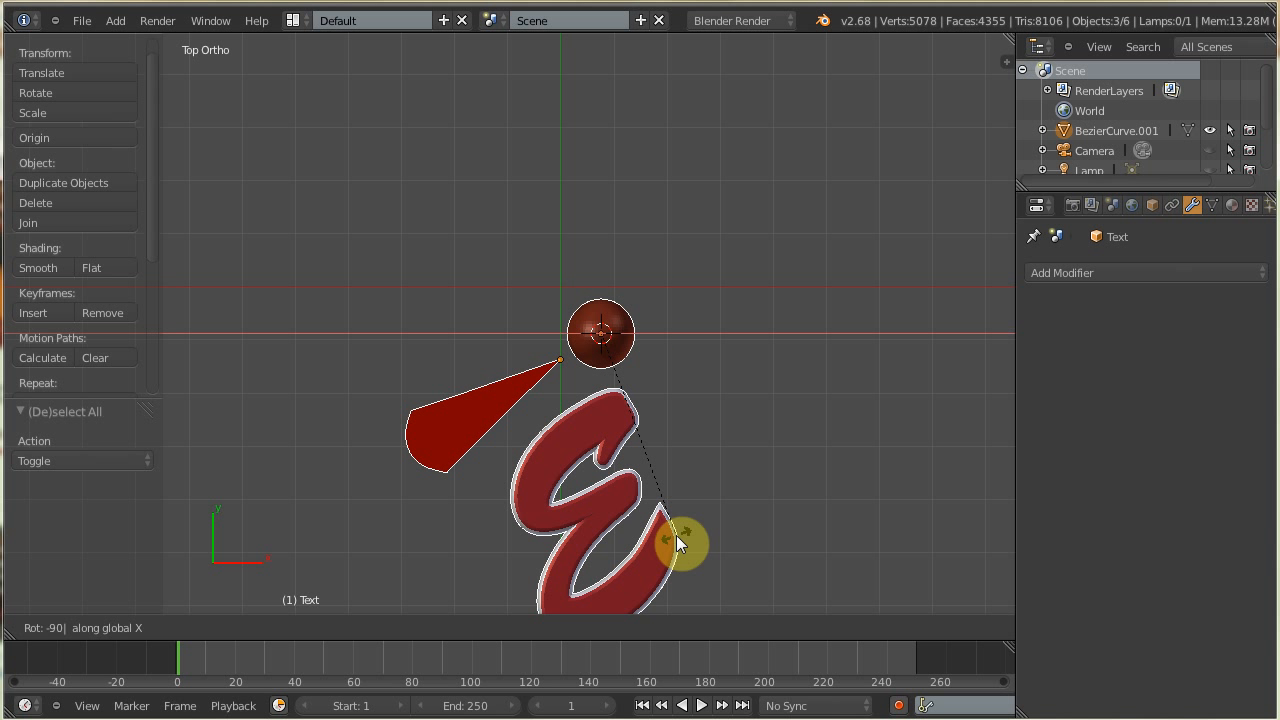
key("Return")
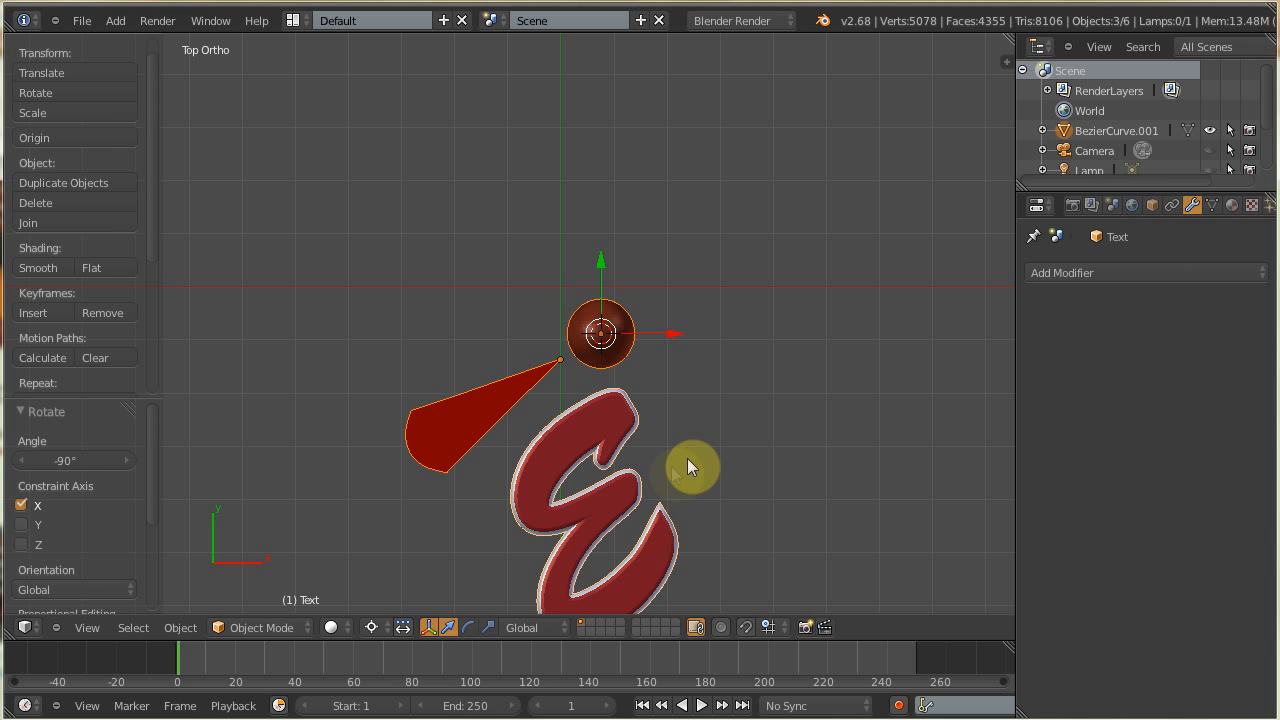
Move the selected objects about 1.336 along Y, and clear the red petal's location so its tip sits at the world origin
middle_click_drag(697, 466, 671, 383, "shift")
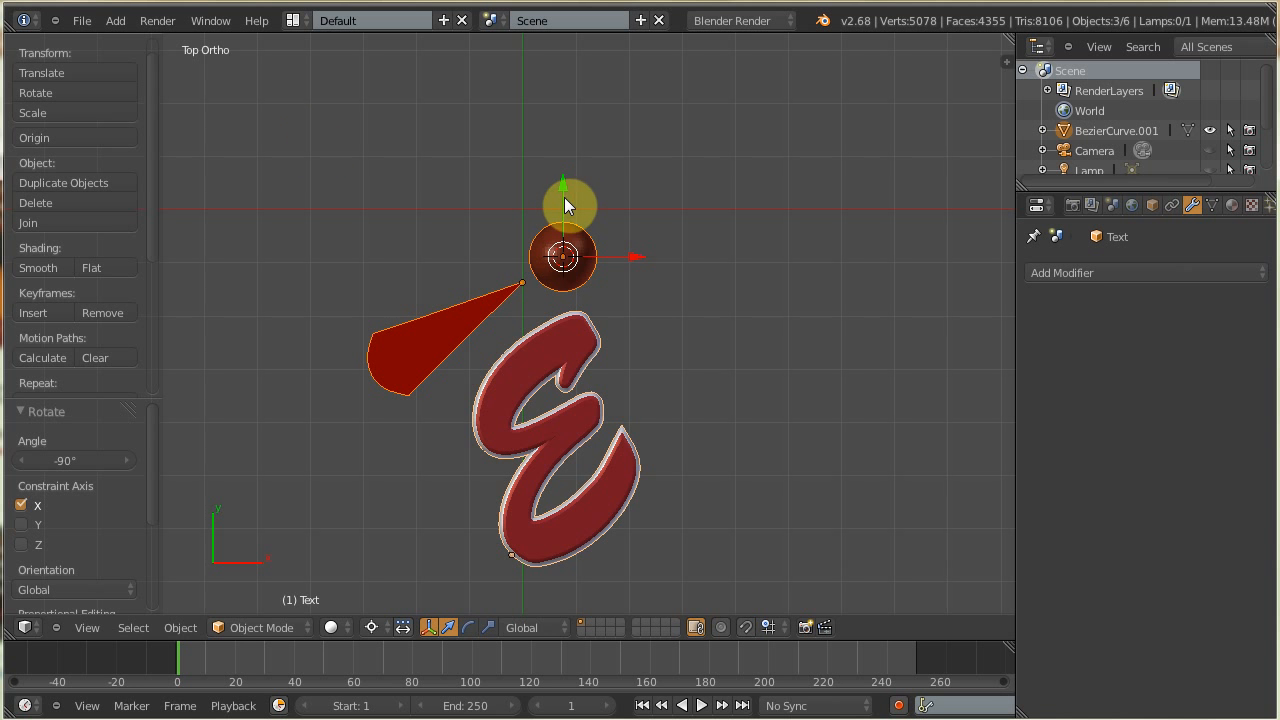
left_click_drag(564, 197, 562, 126)
right_click(429, 272)
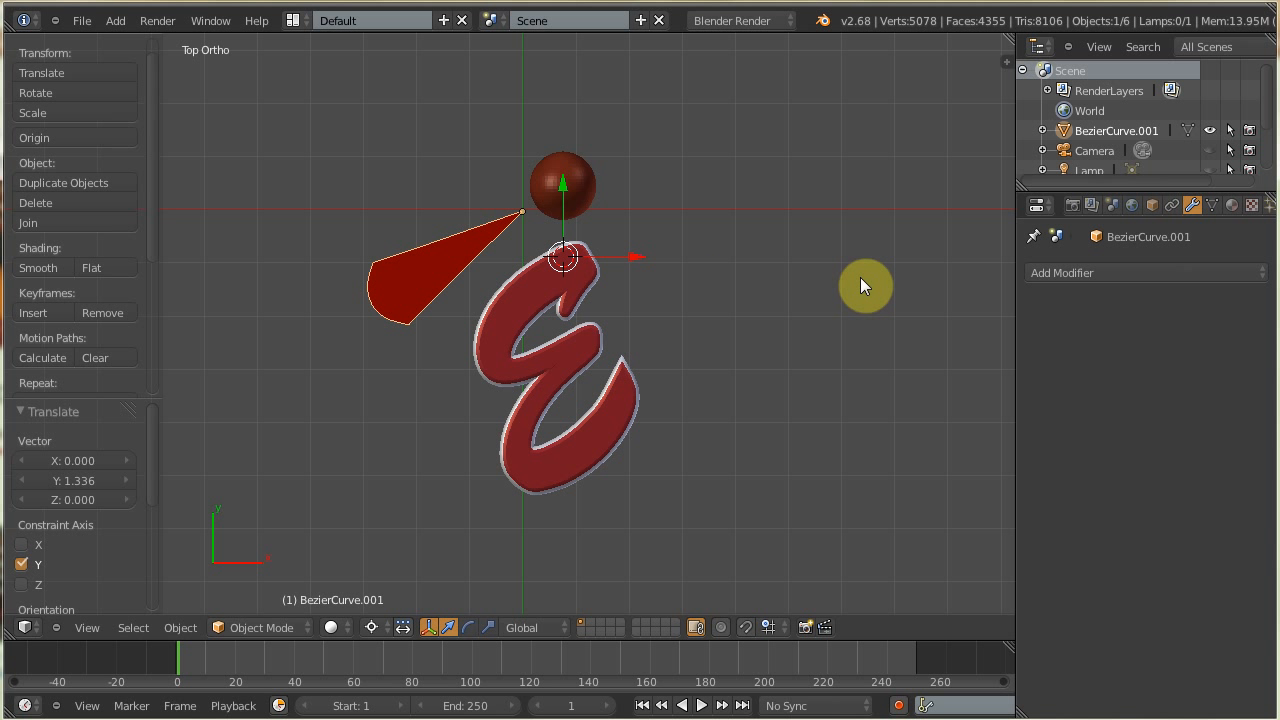
key("alt+g")
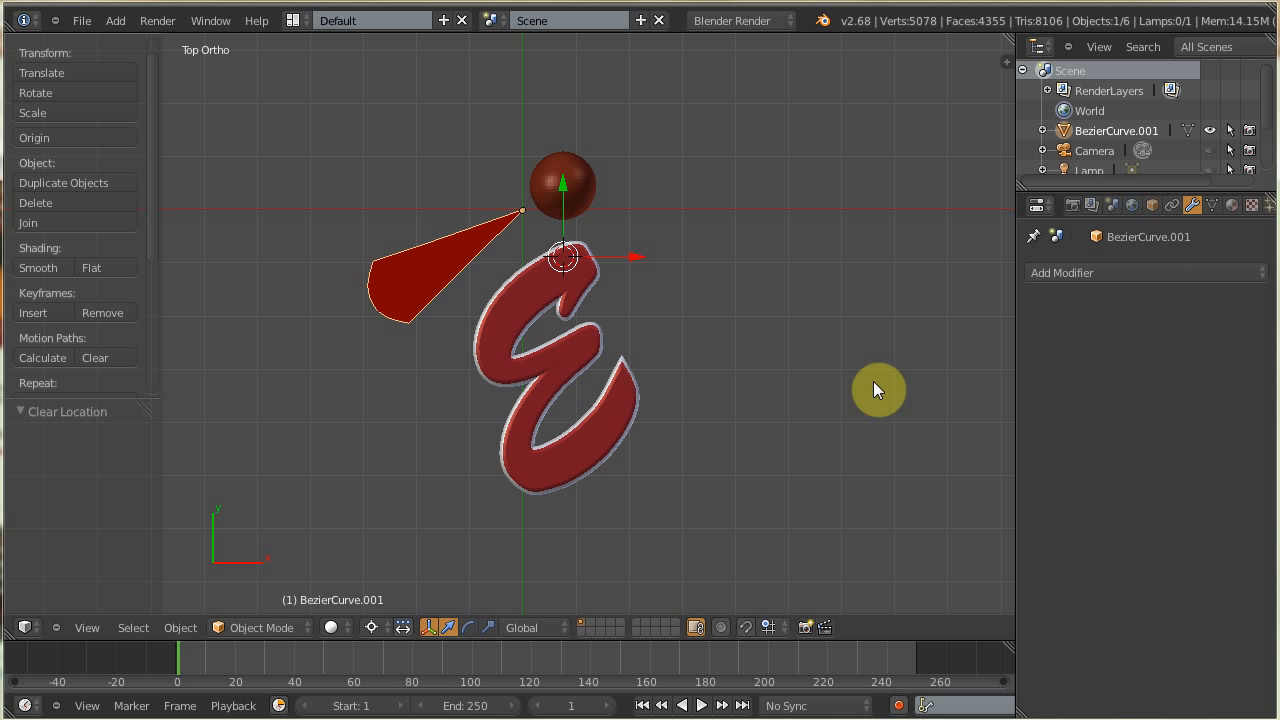
Add a Plain Axes empty to the scene
key("shift+a")
mouse_move(865, 382)
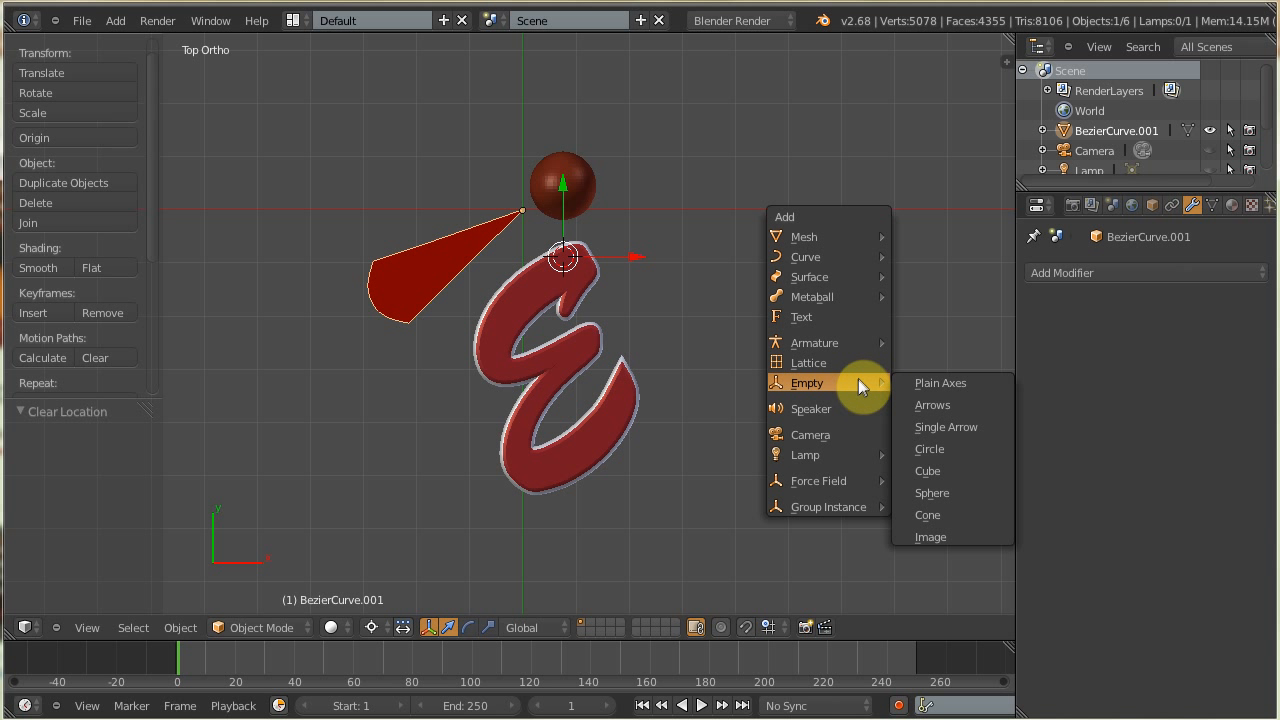
left_click(927, 380)
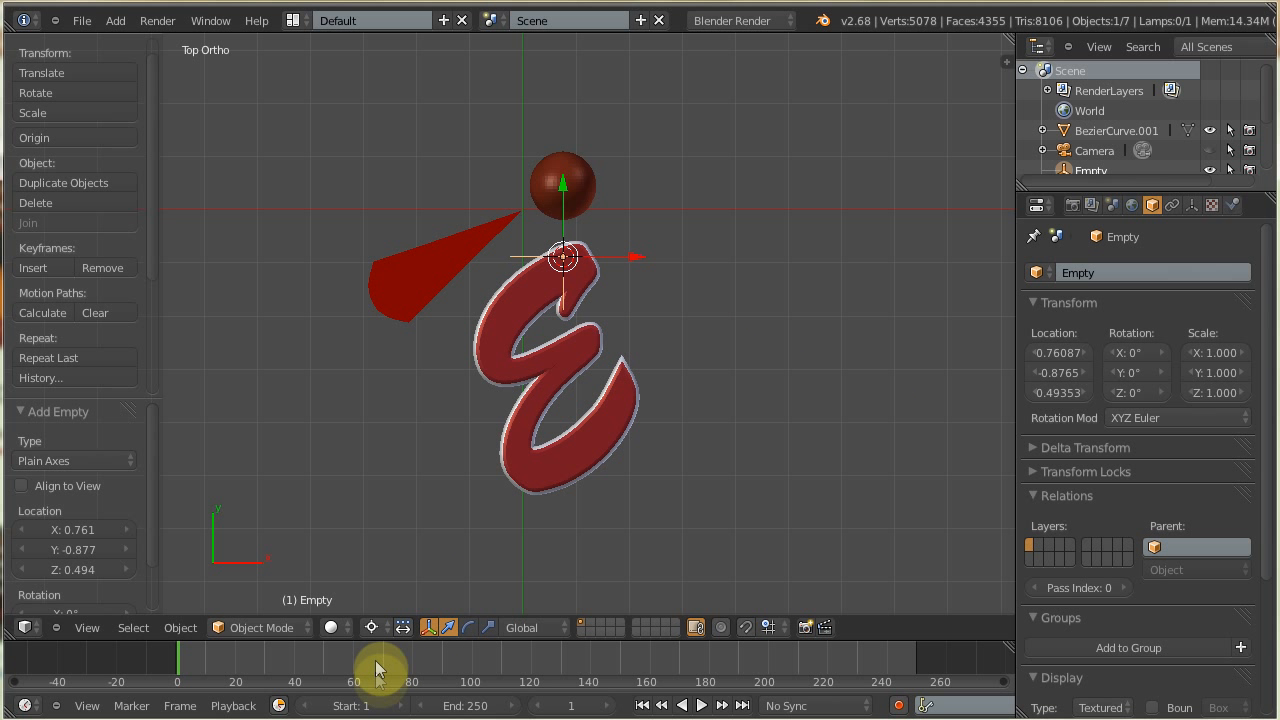
Set the pivot point to Median Point and clear the empty's location to place it at the world origin
left_click(371, 627)
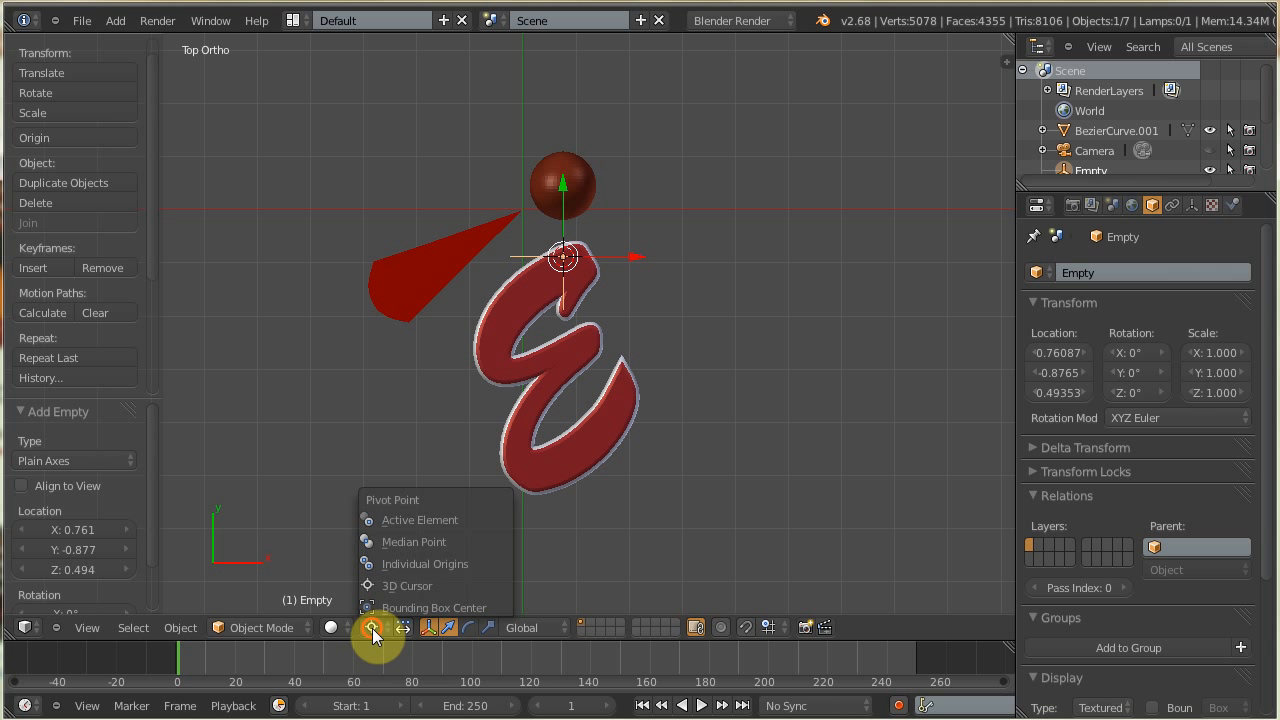
left_click(400, 541)
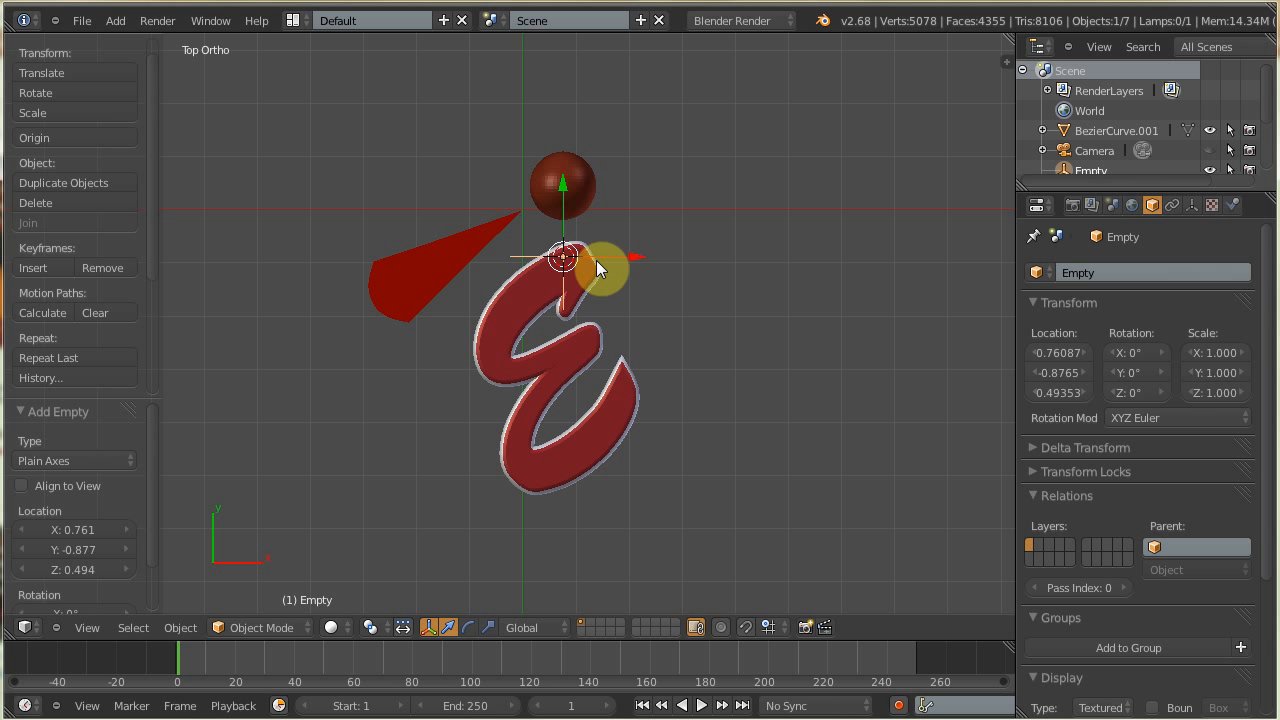
key("alt+g")
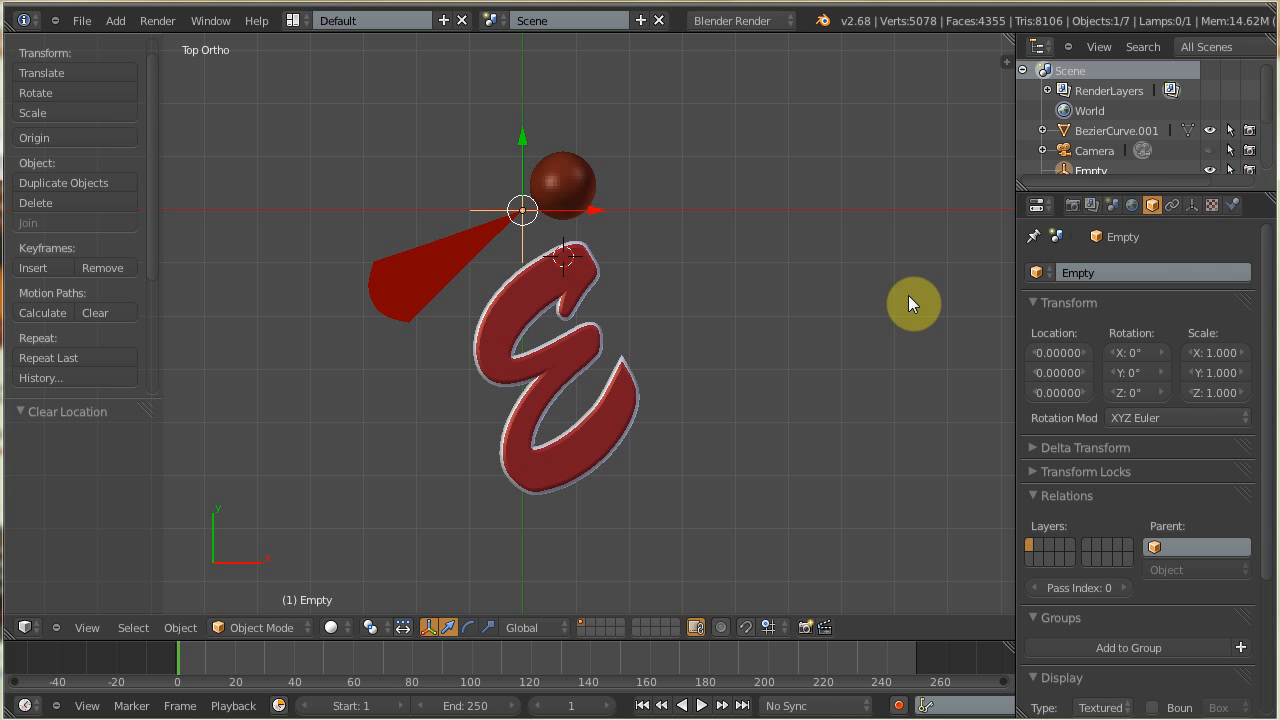
Show the transform properties in the viewport and set the red petal's Z rotation to 20°
key("n")
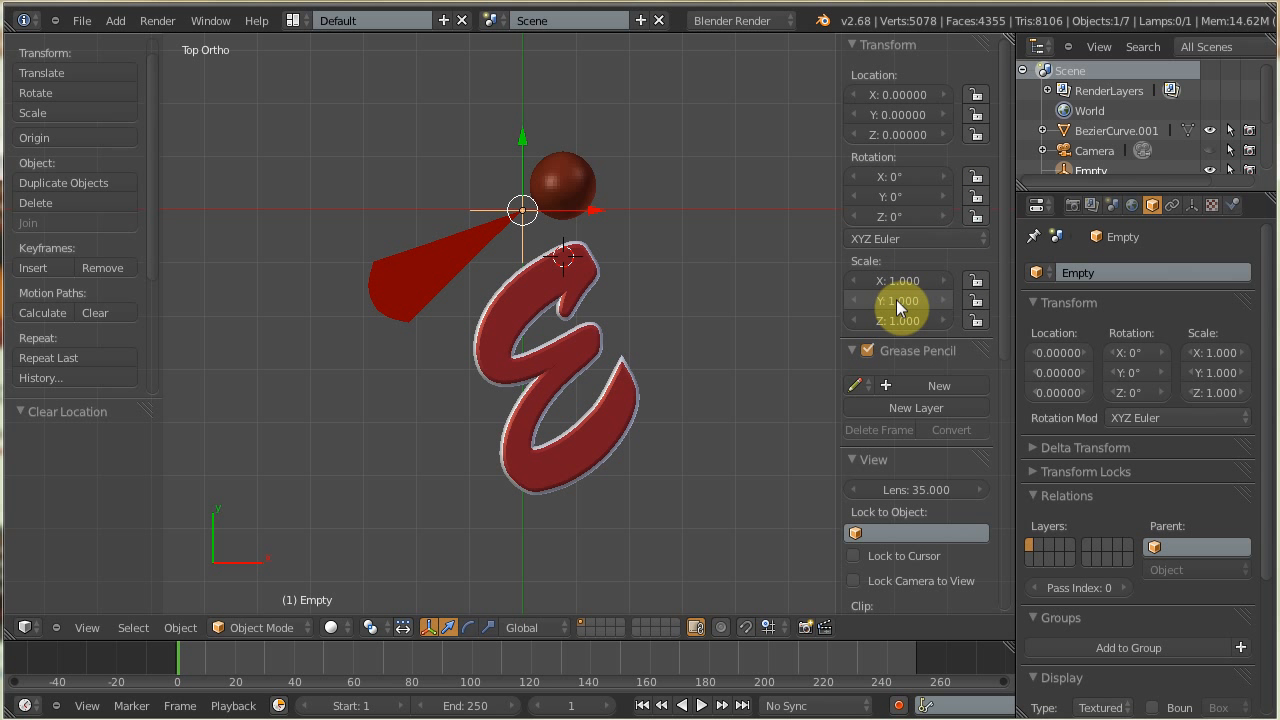
right_click(431, 261)
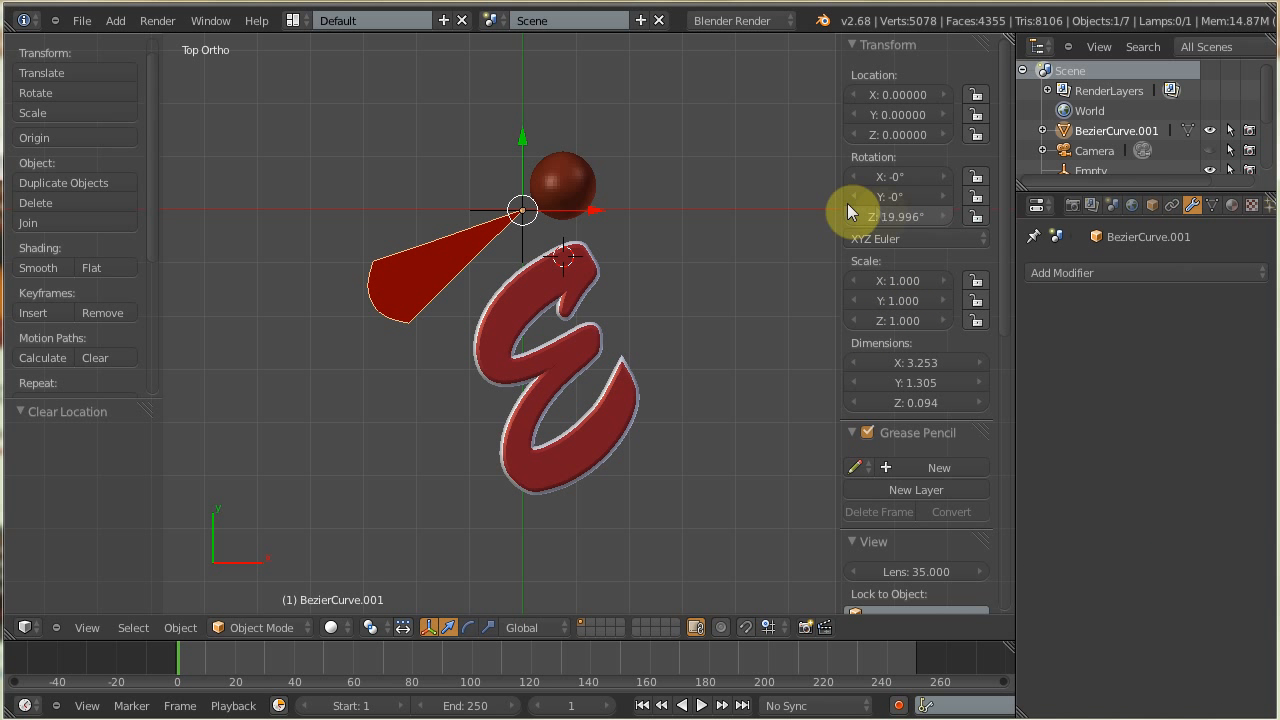
left_click(901, 220)
type("20")
key("Return")
Select the empty and set its Z rotation to 20°, matching the petal
right_click(523, 243)
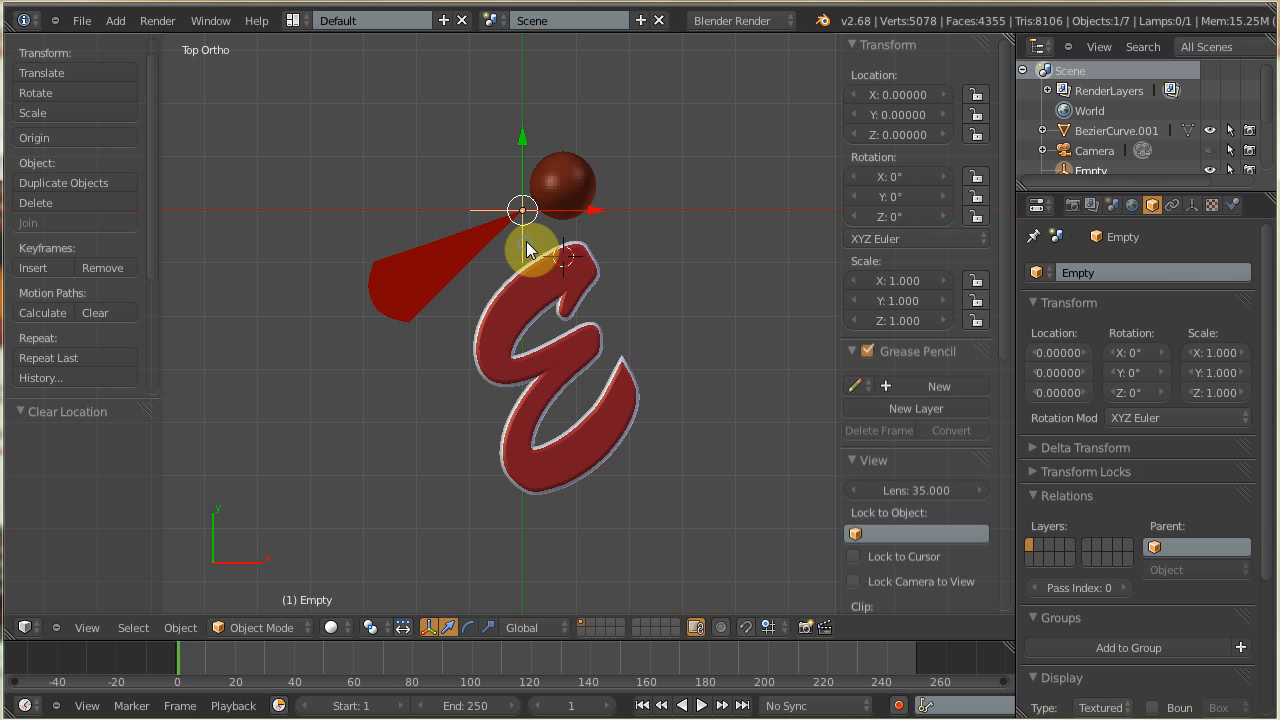
left_click(899, 216)
type("20")
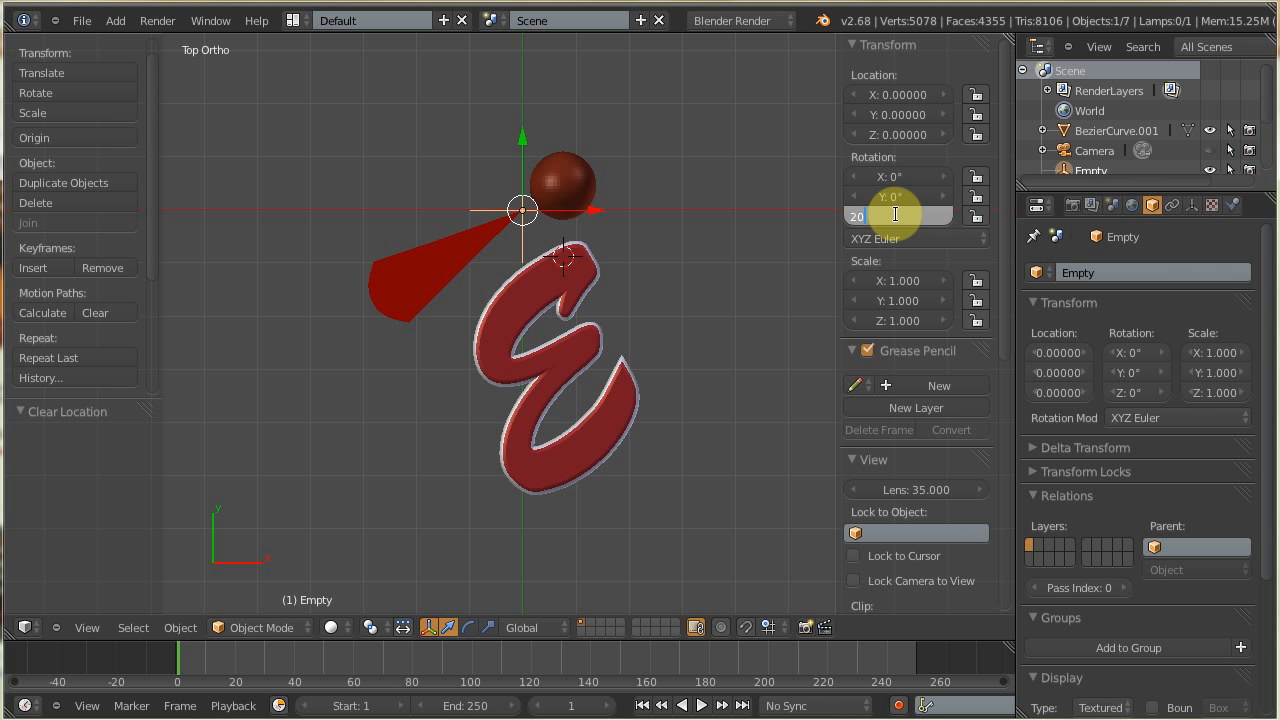
key("Return")
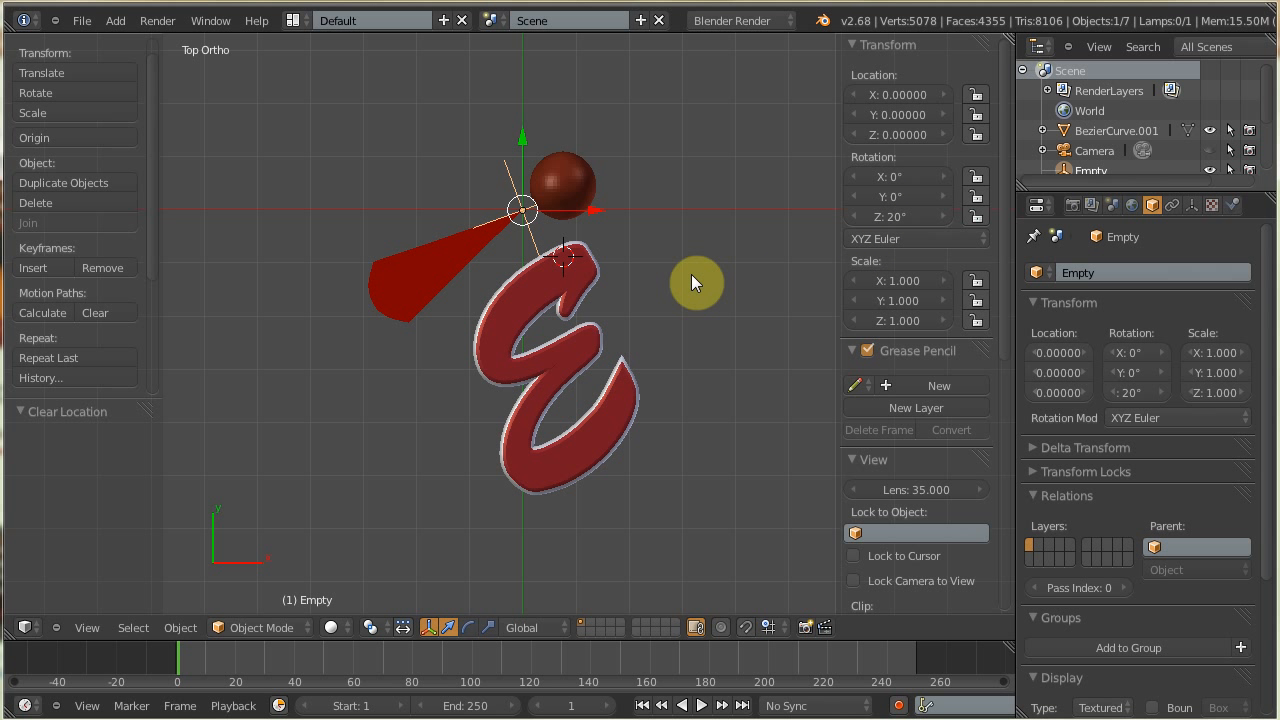
Snap the 3D cursor to the sphere's central vertex and set the pivot point to 3D Cursor in Object Mode
right_click(566, 188)
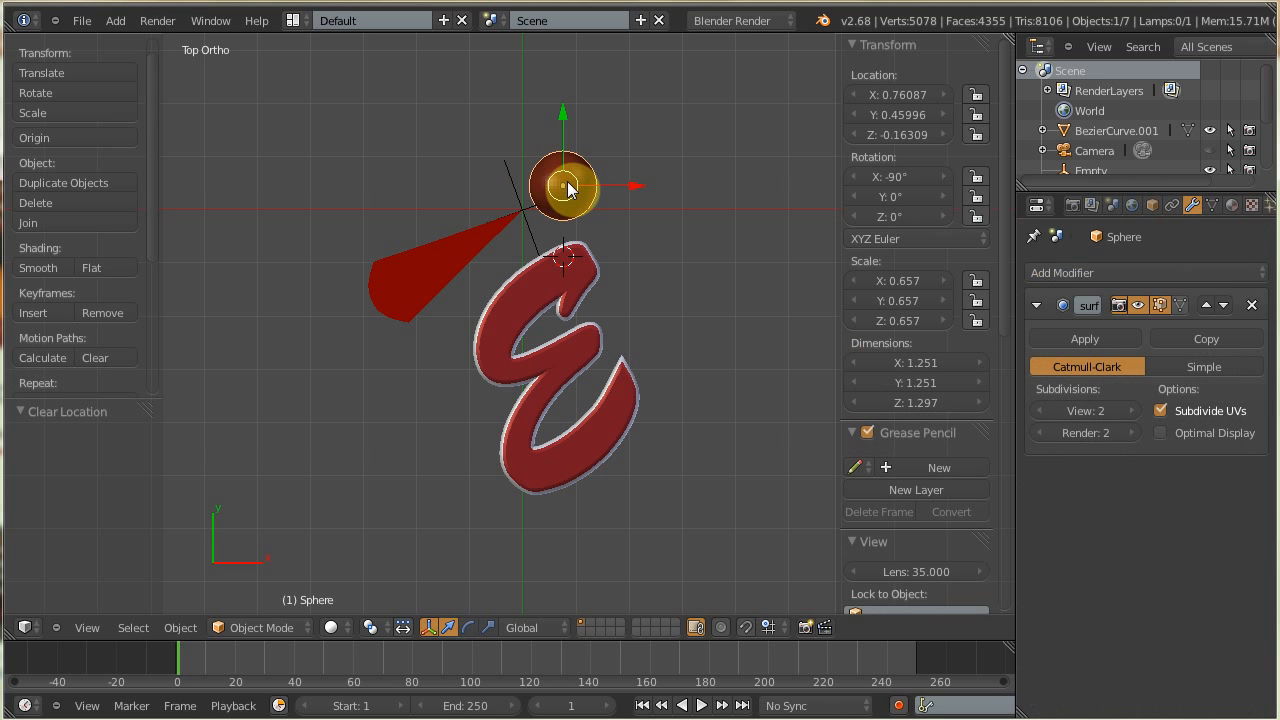
middle_click_drag(623, 232, 516, 345, "shift")
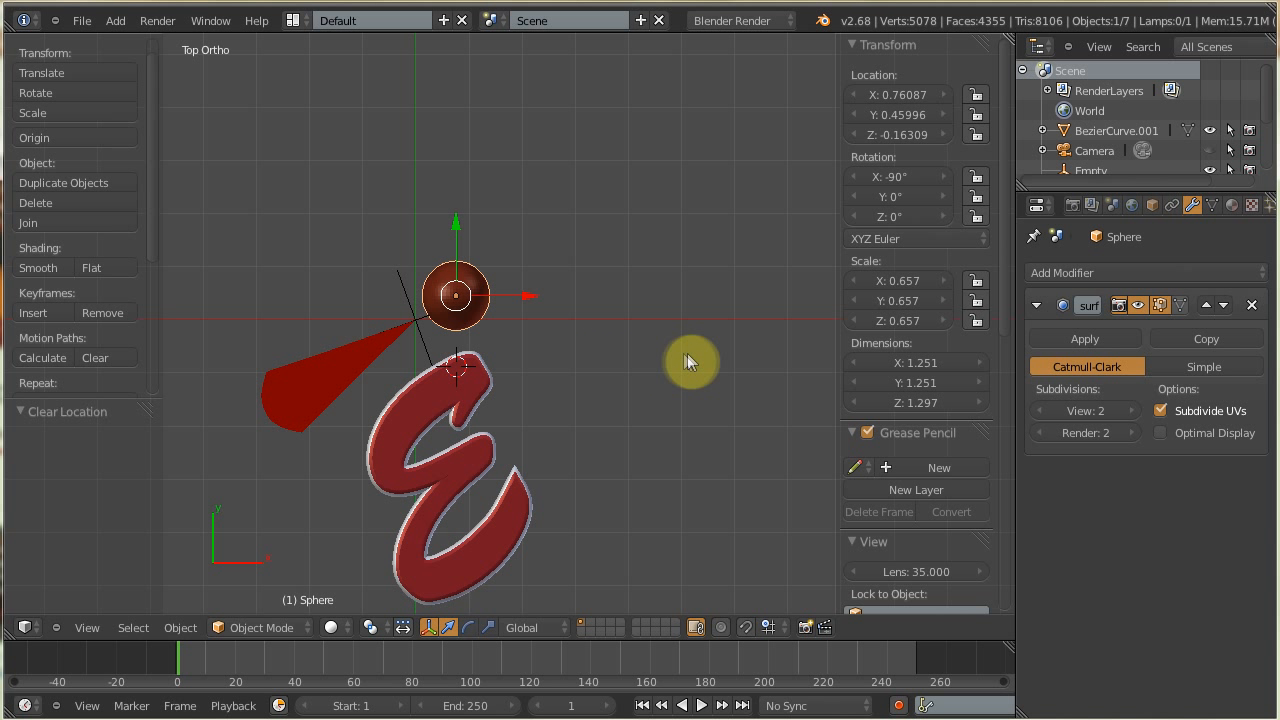
key("n")
middle_click_drag(446, 352, 505, 325, "shift")
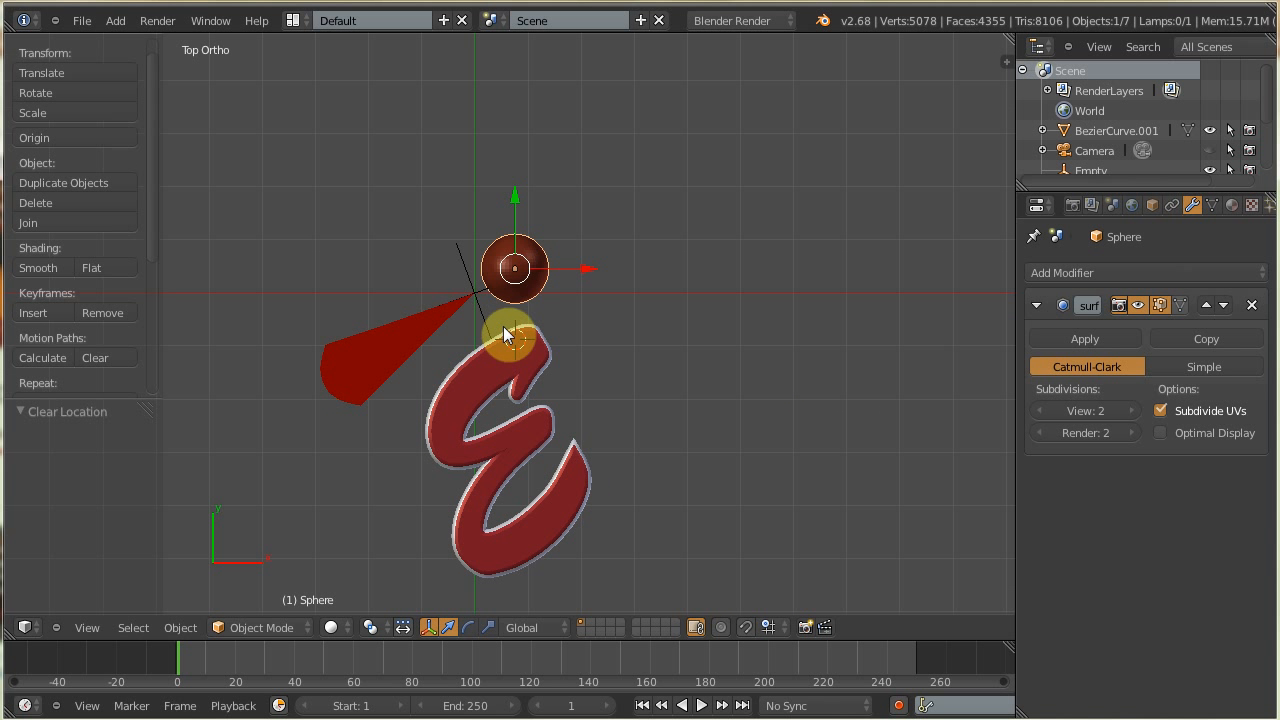
key("Tab")
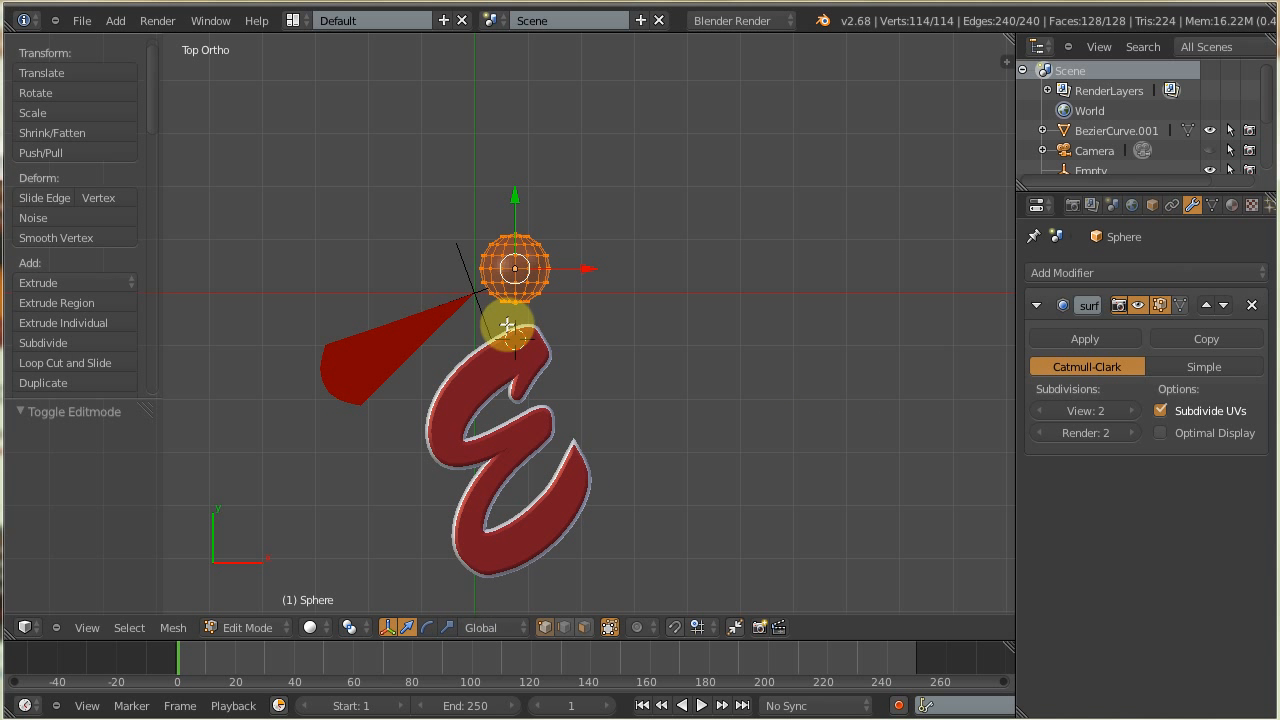
right_click(519, 269)
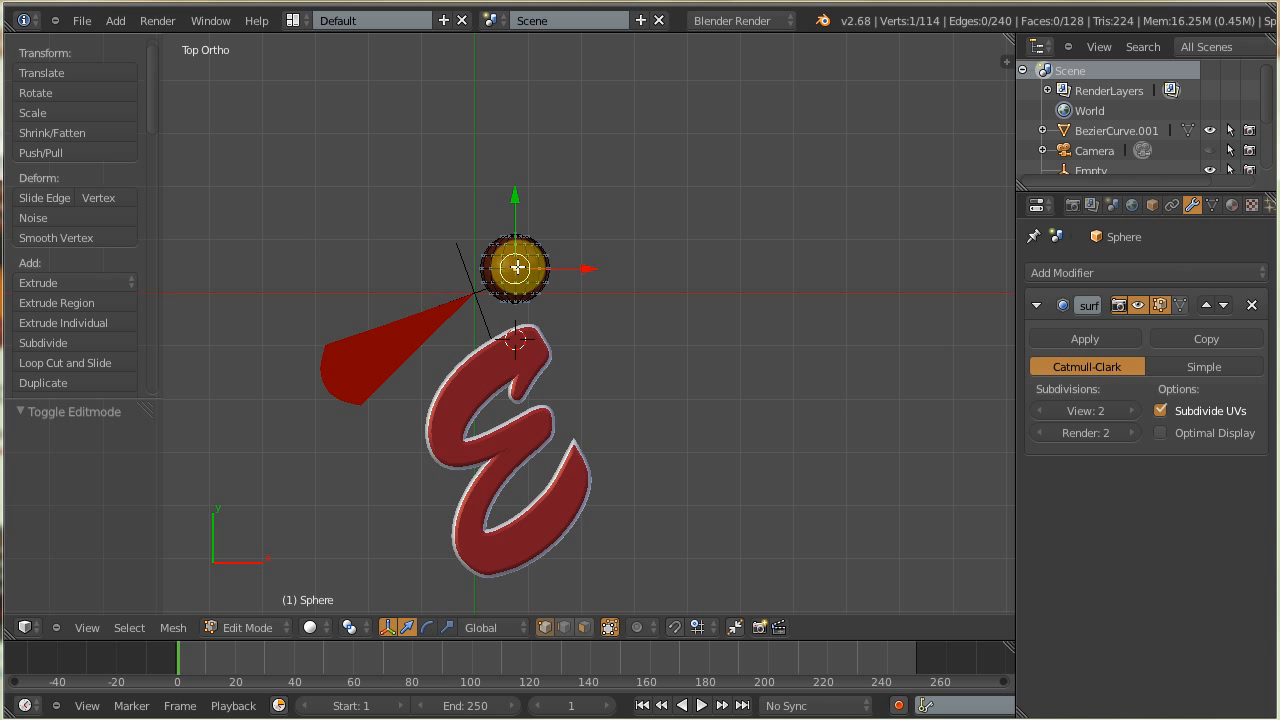
key("shift+s")
left_click(632, 271)
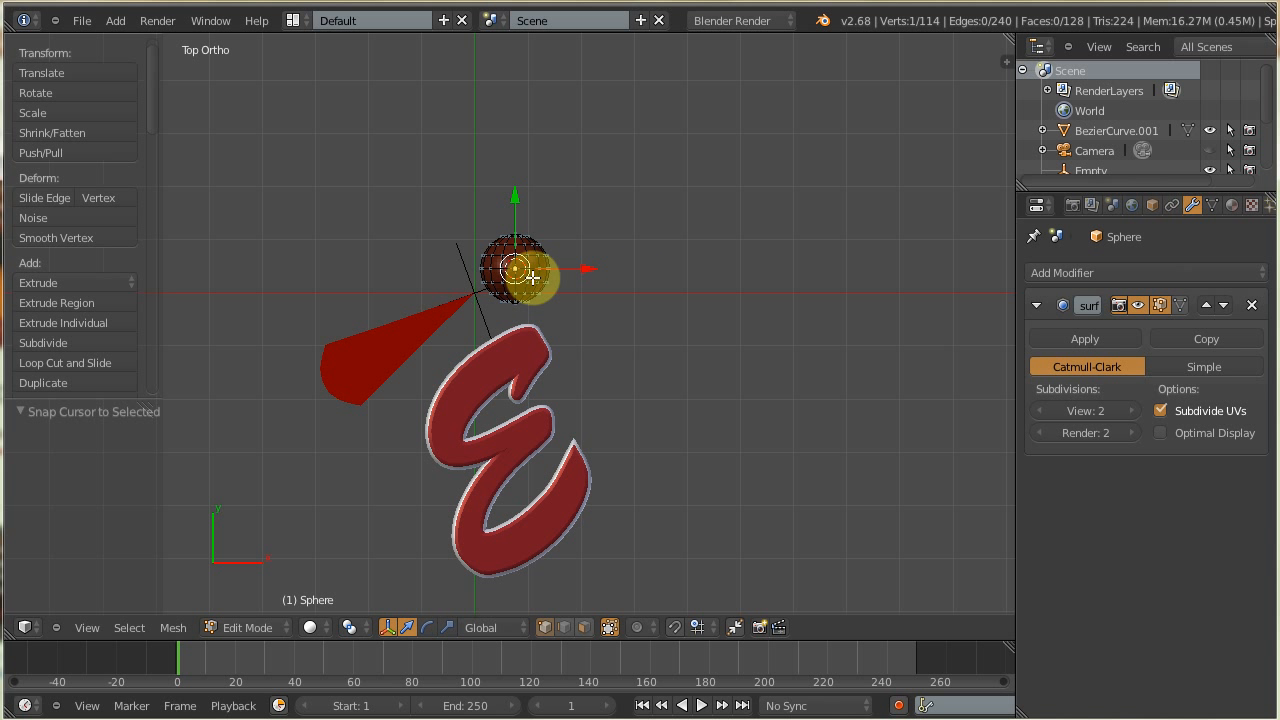
key("Tab")
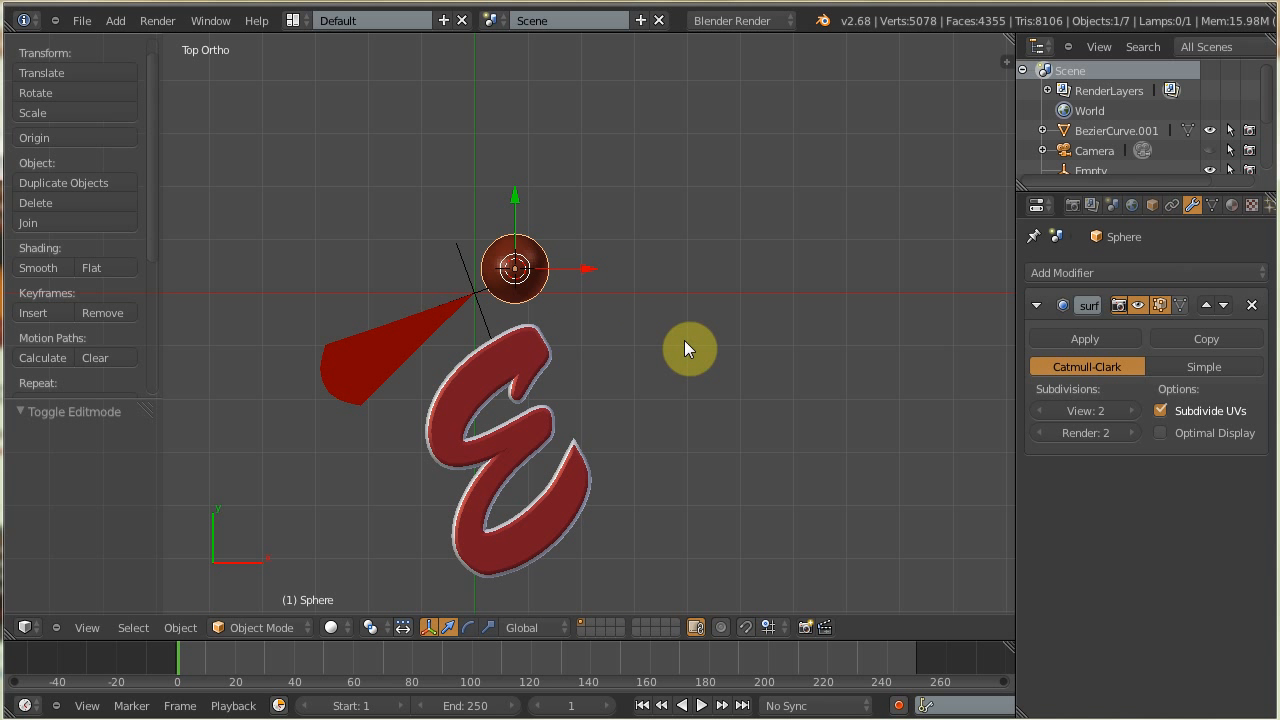
left_click(370, 628)
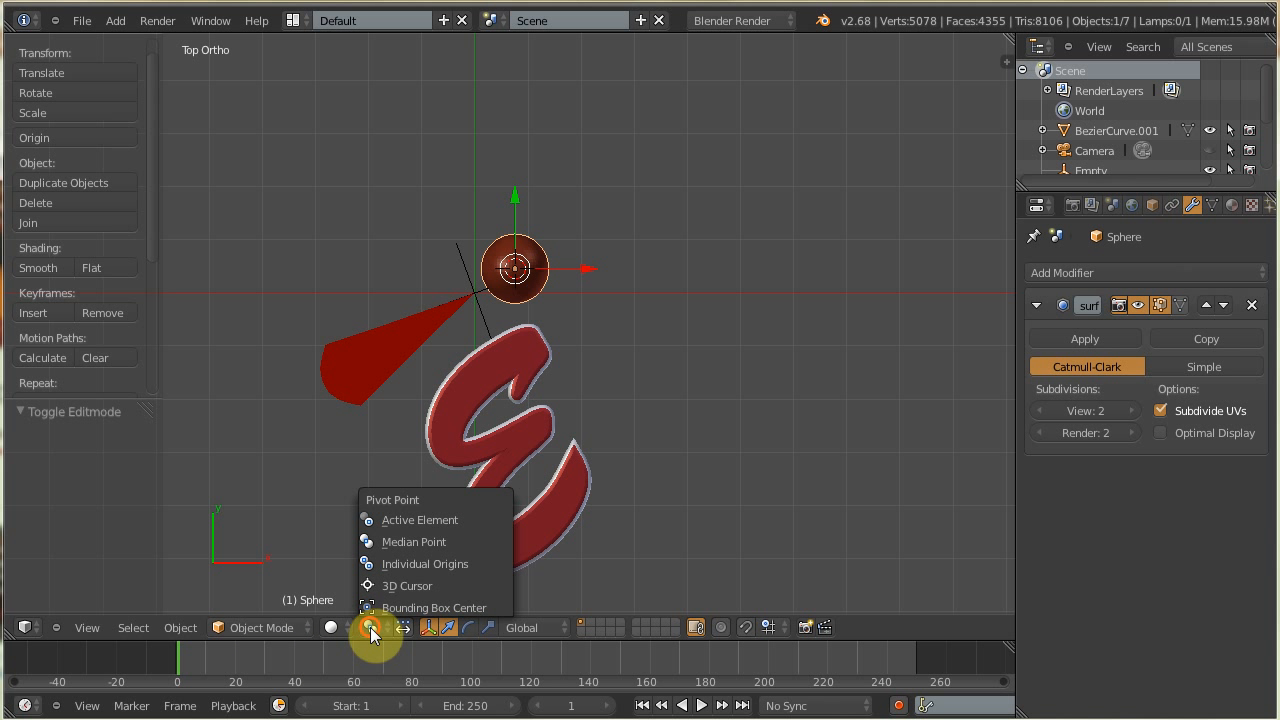
left_click(399, 588)
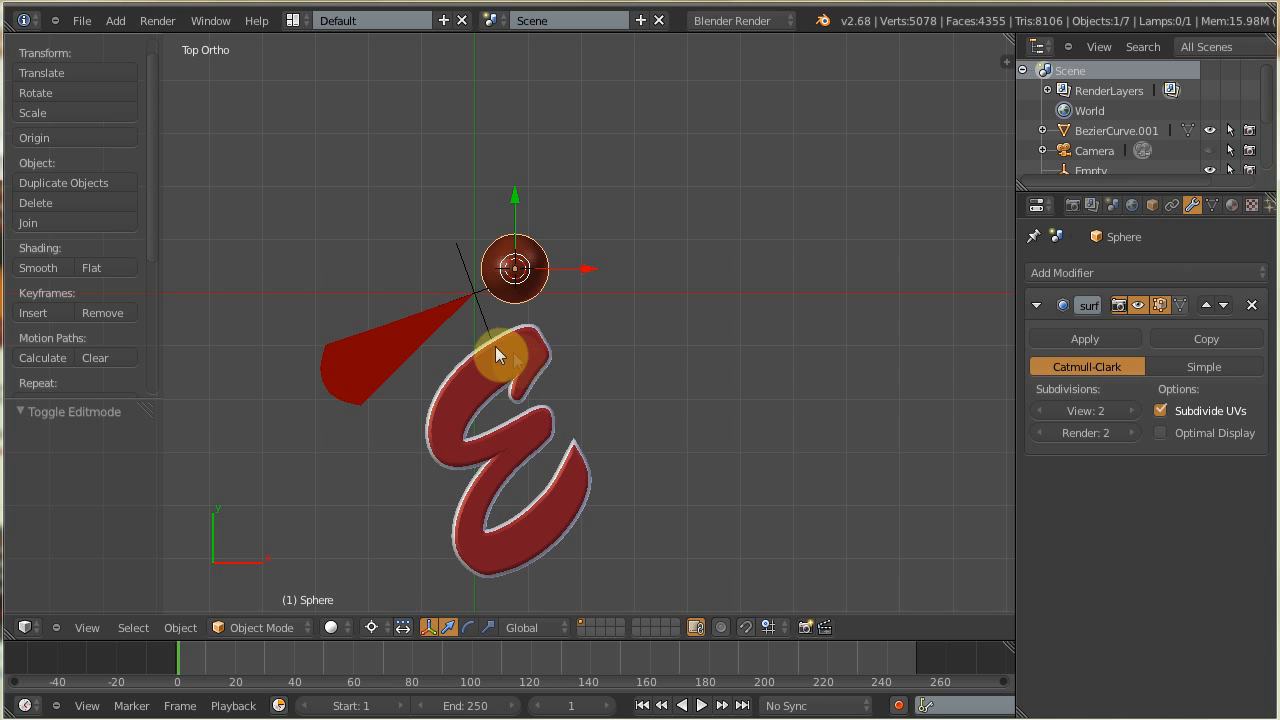
Add an Array modifier to the red petal and set its relative X offset to 0
right_click(400, 343)
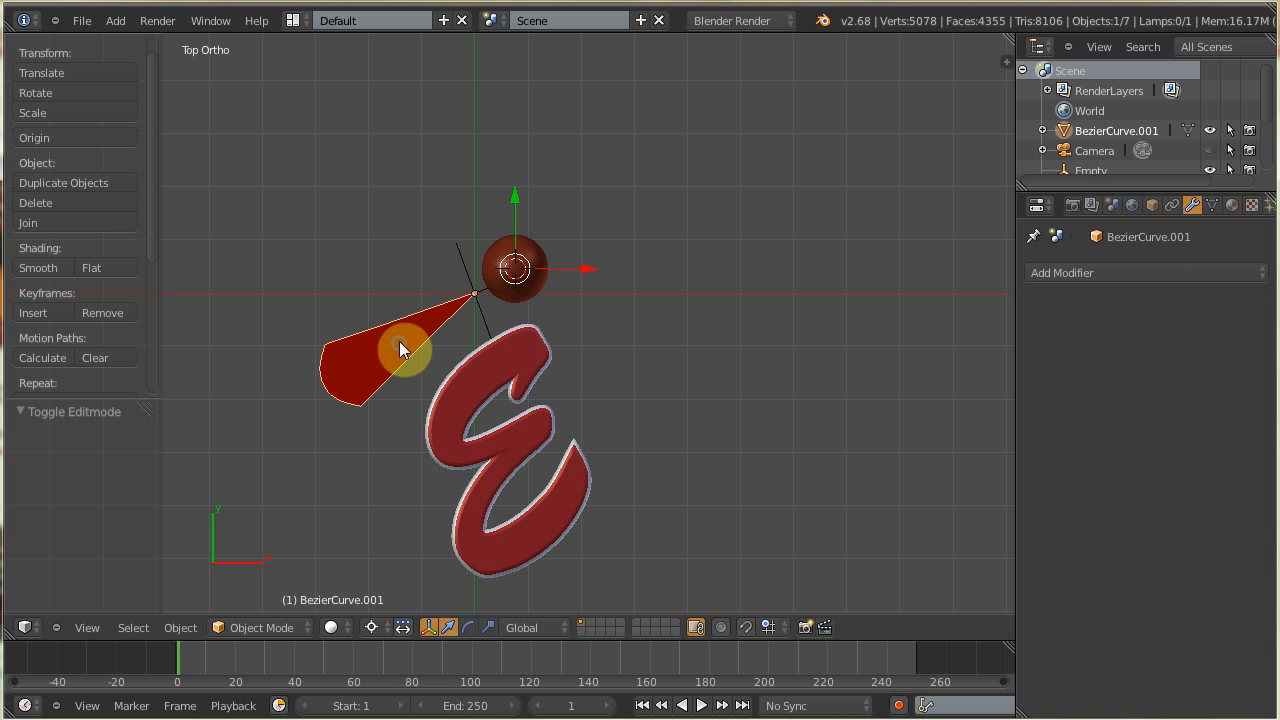
left_click(1090, 273)
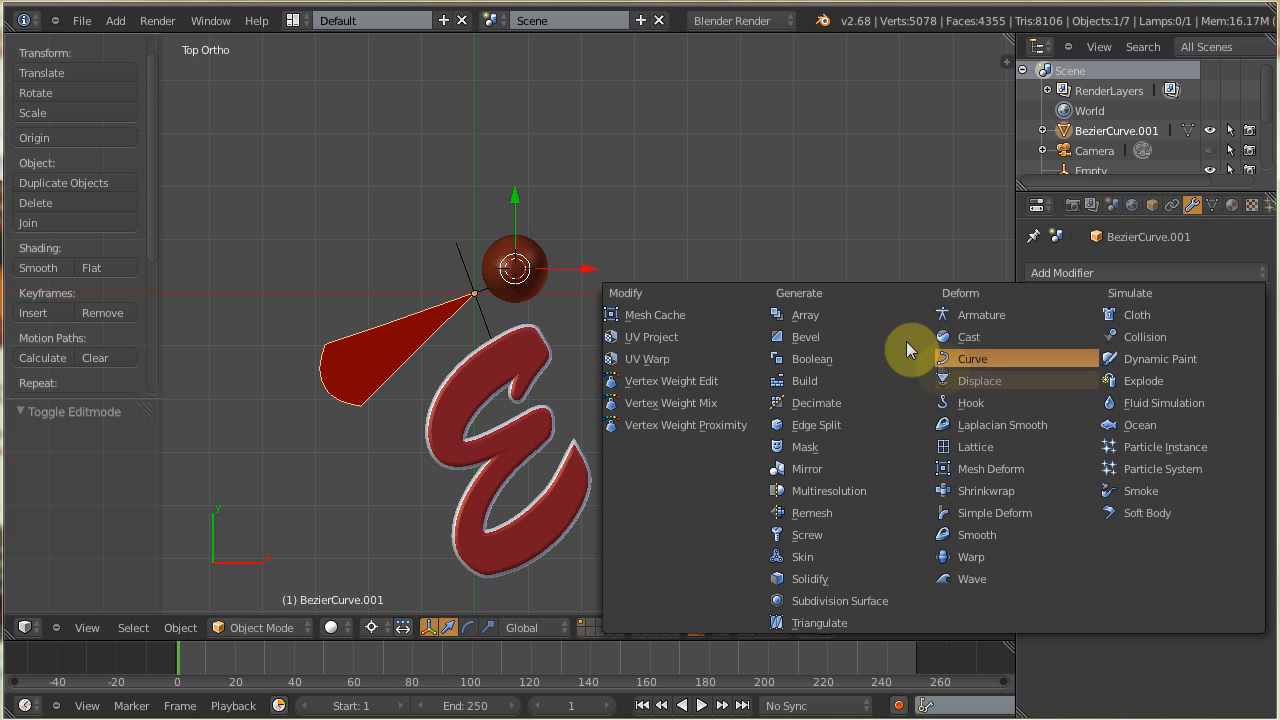
left_click(824, 314)
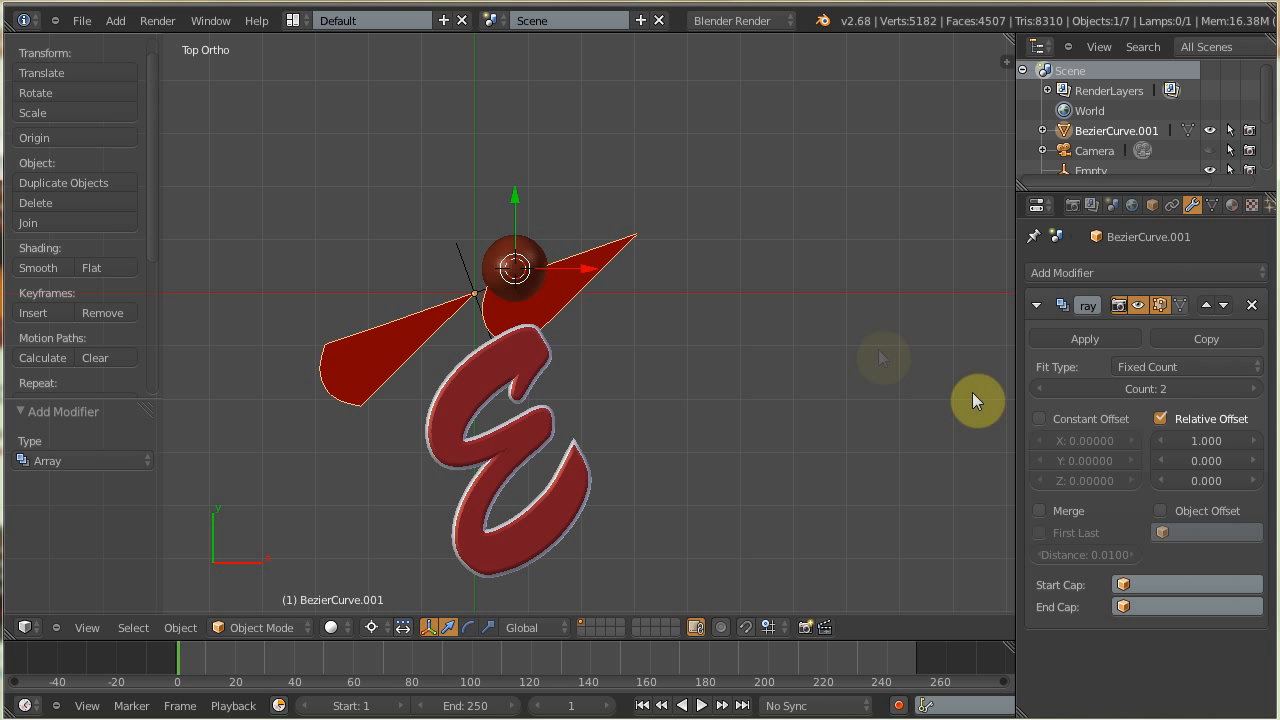
left_click(1189, 441)
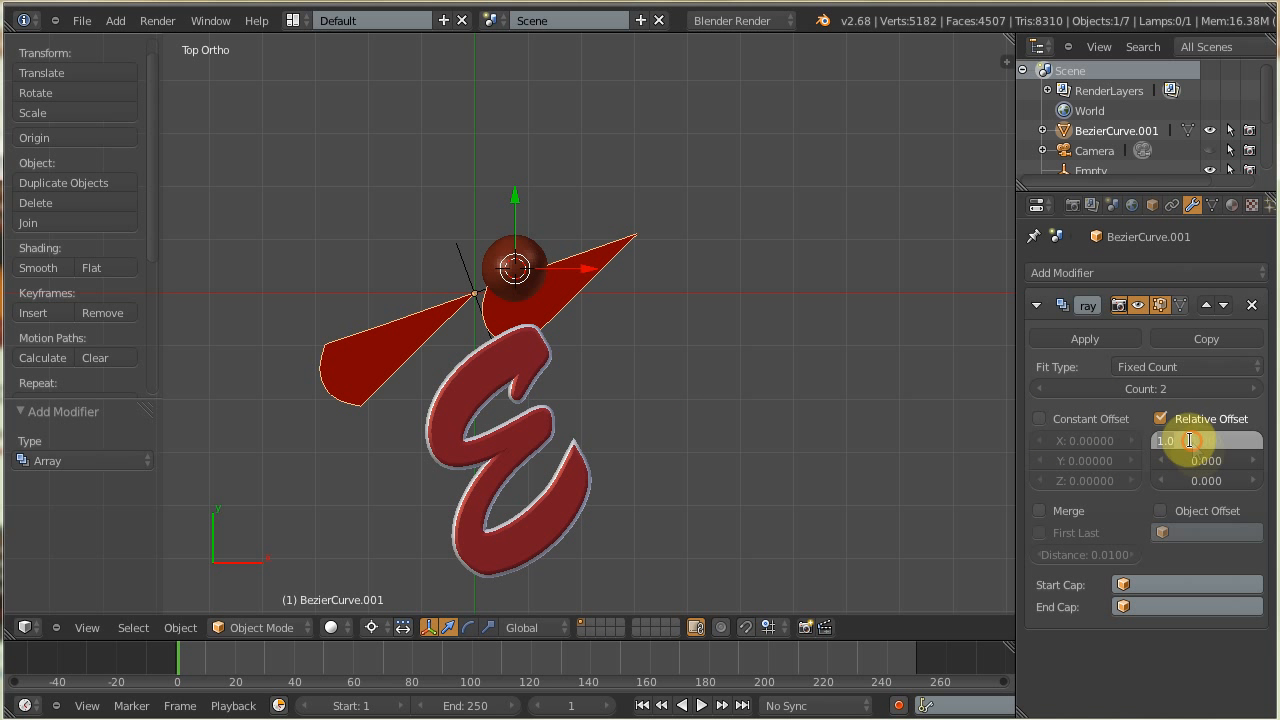
type("0")
key("Return")
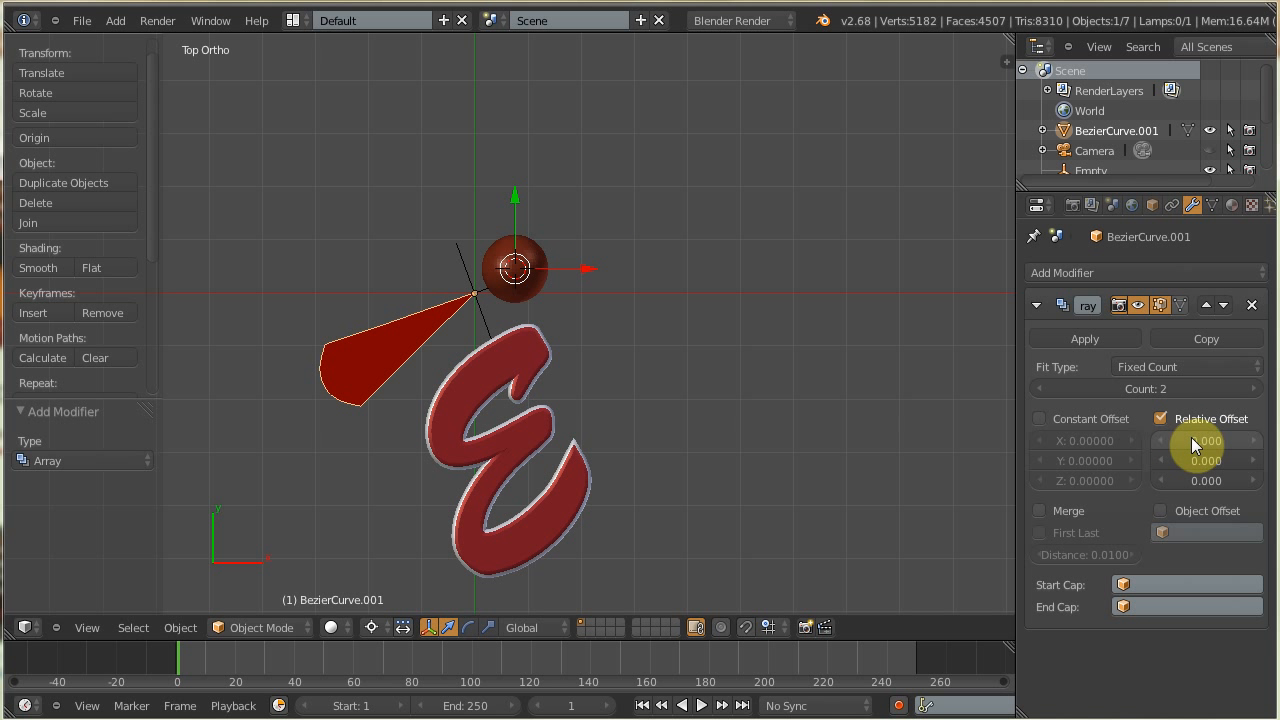
Set the petal array's count to 12 and enable Object Offset with Empty as the offset object
left_click(1161, 386)
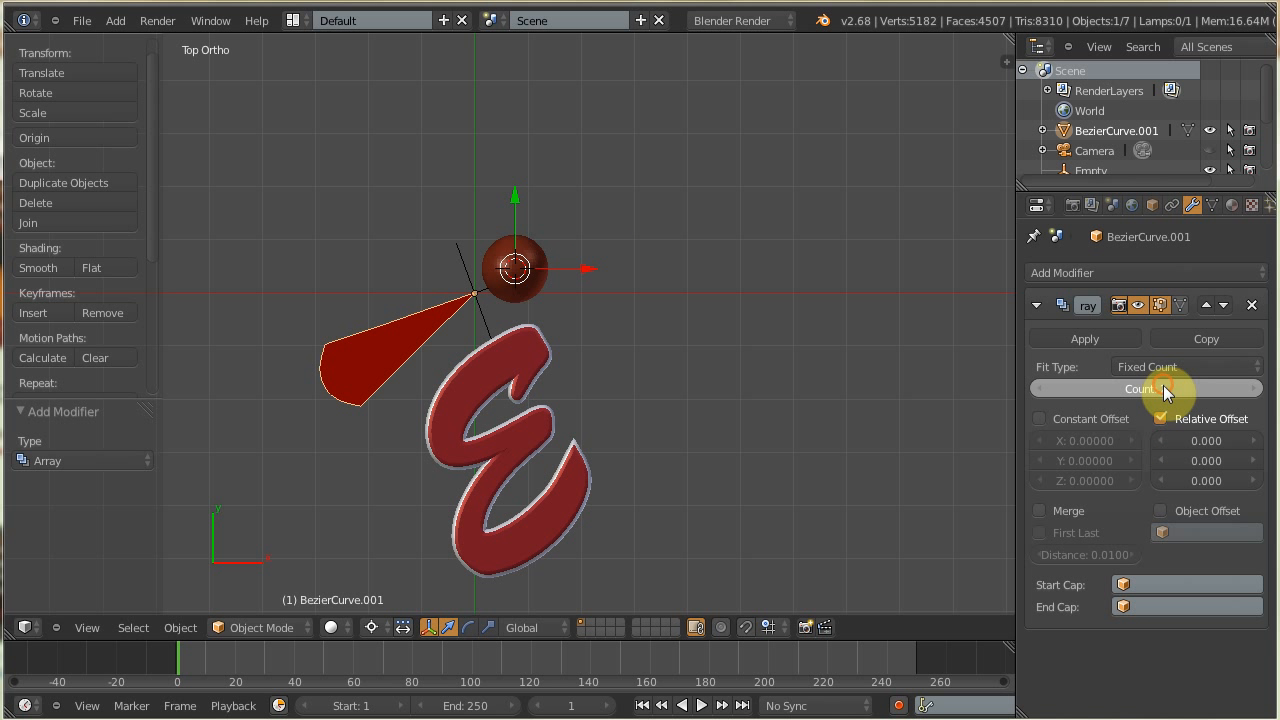
type("12")
key("Return")
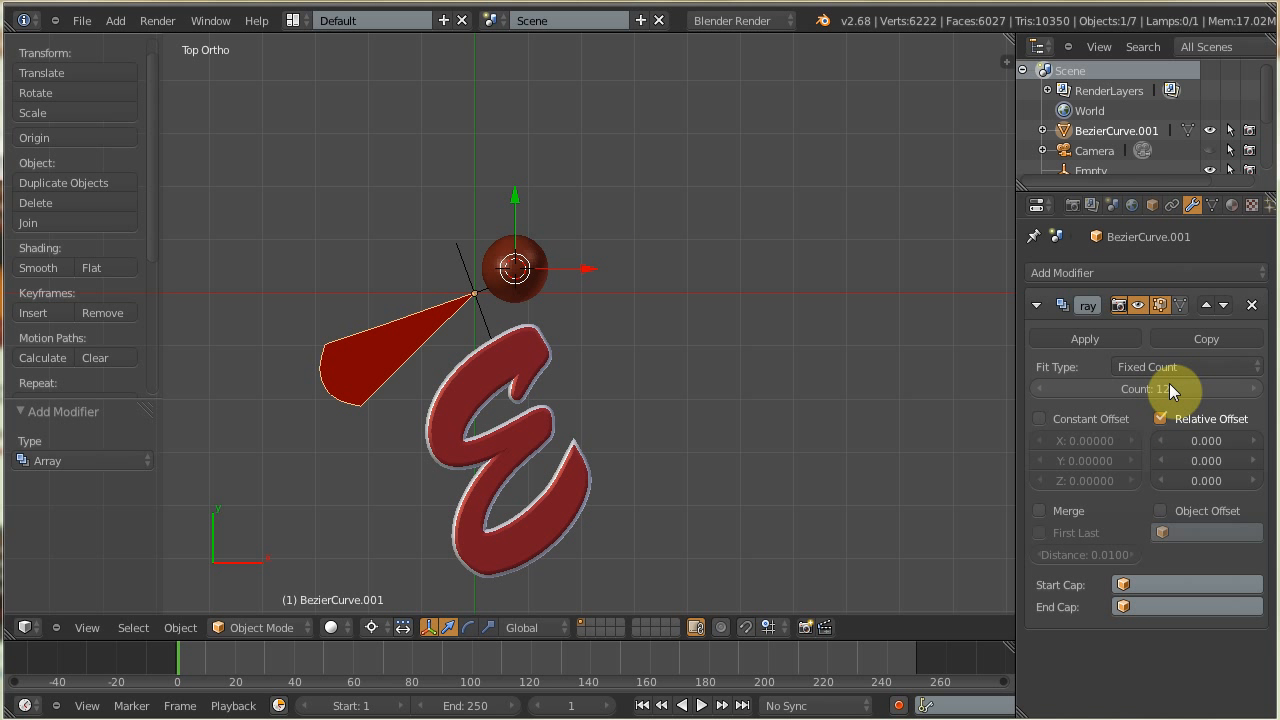
left_click(1160, 511)
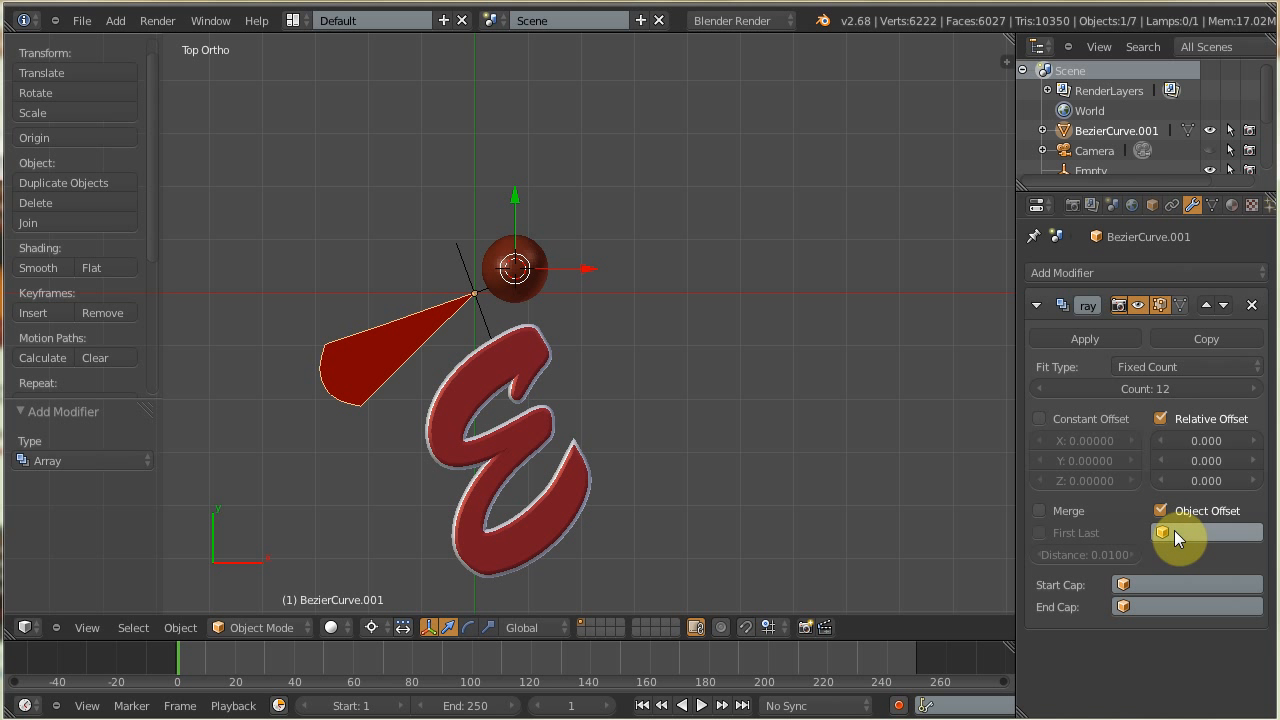
left_click(1174, 530)
left_click(1142, 344)
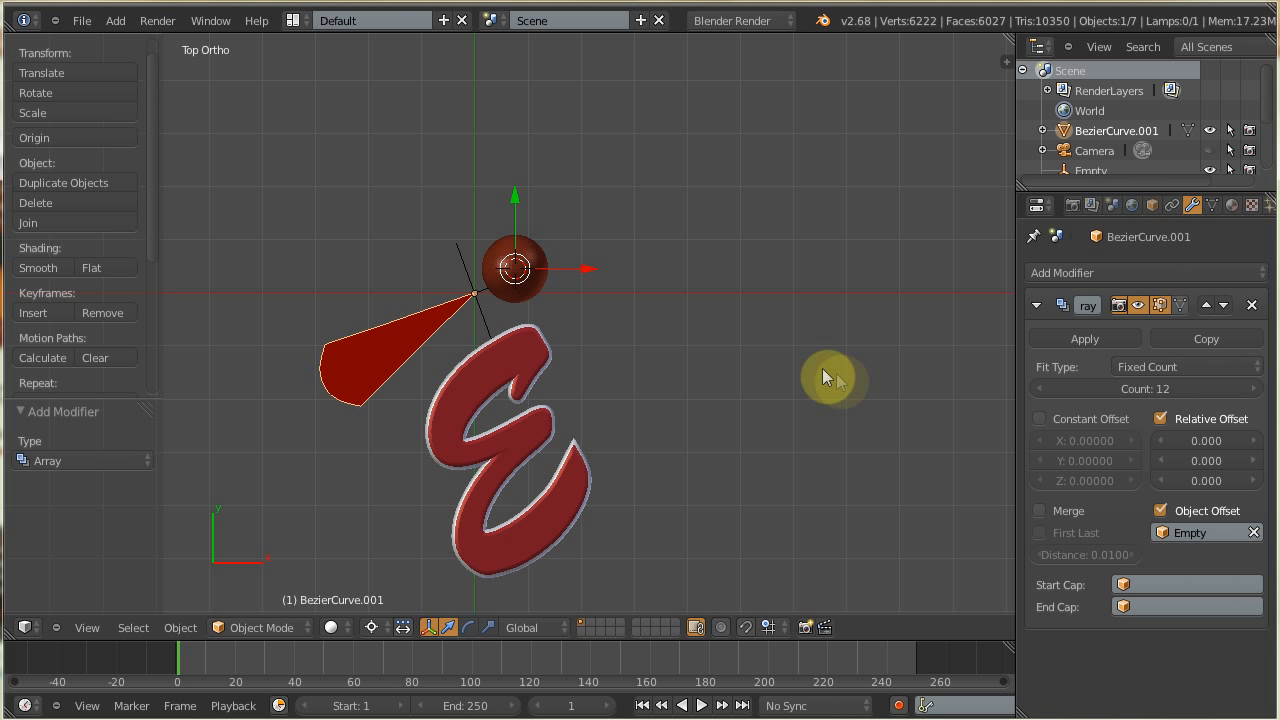
Rotate the empty by 22° around the 3D cursor to fan the petals around the sphere
right_click(470, 273)
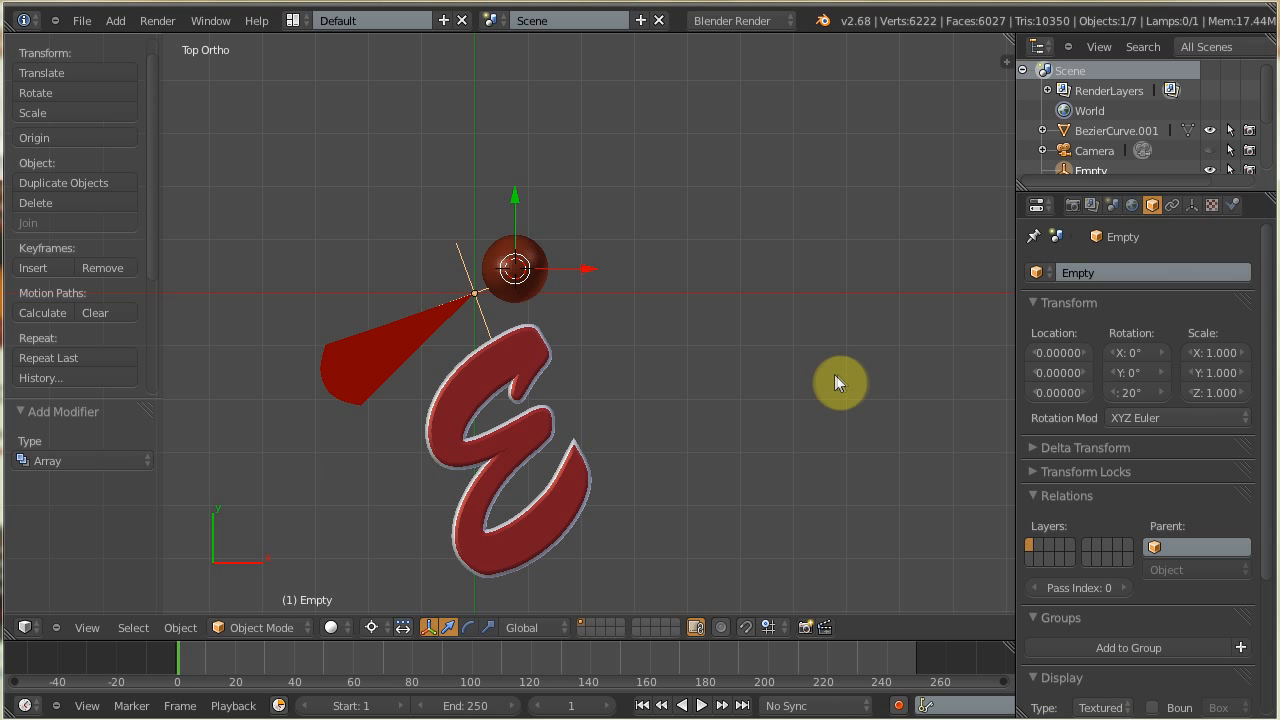
middle_click_drag(806, 380, 770, 418, "shift")
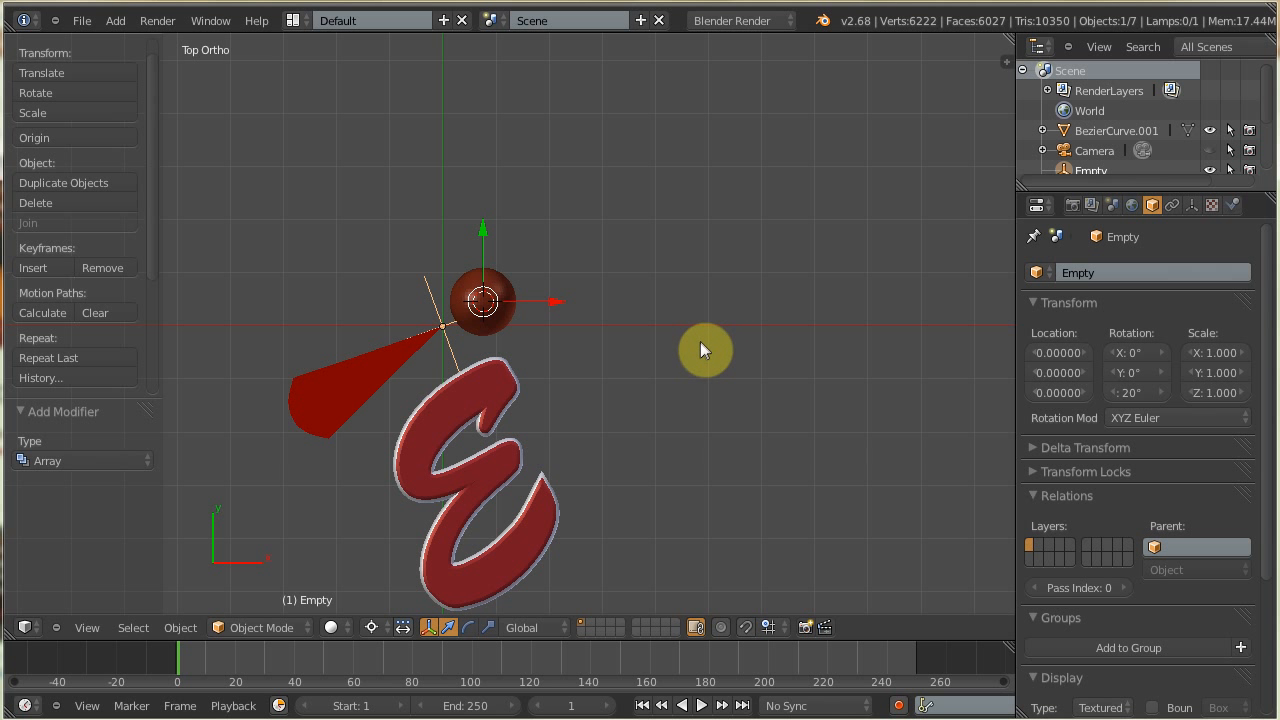
key("r")
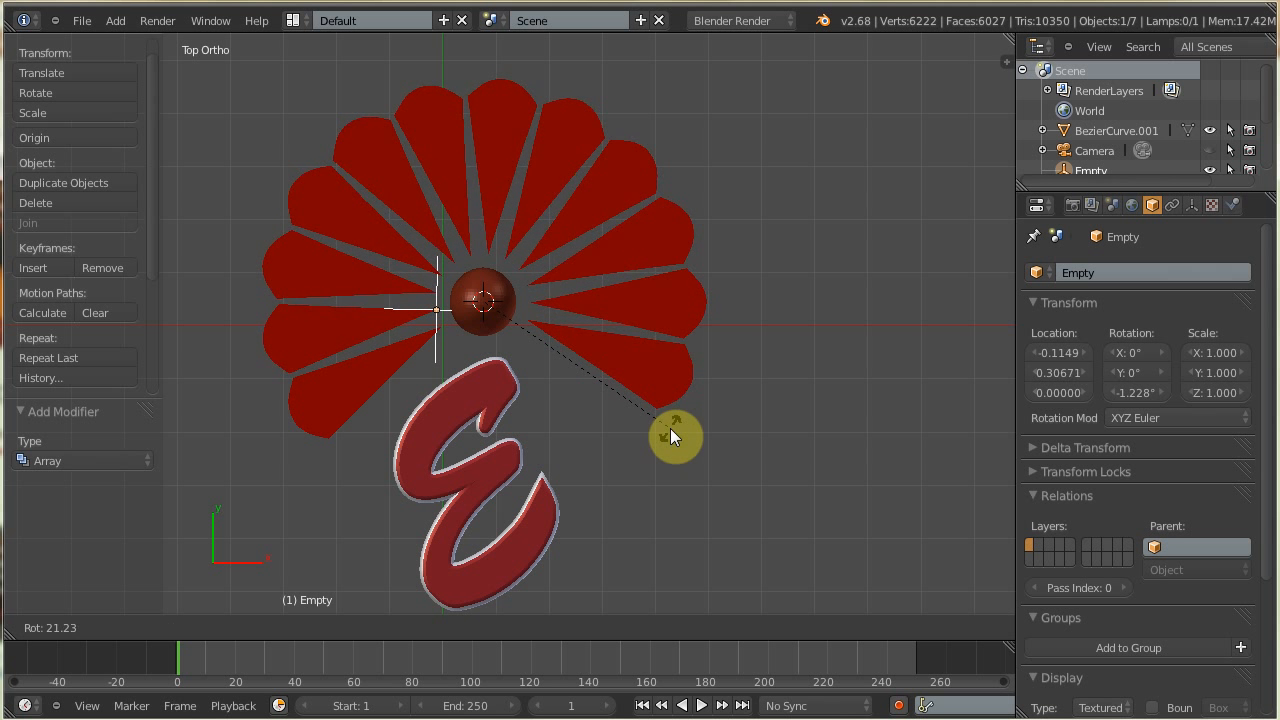
left_click(670, 428)
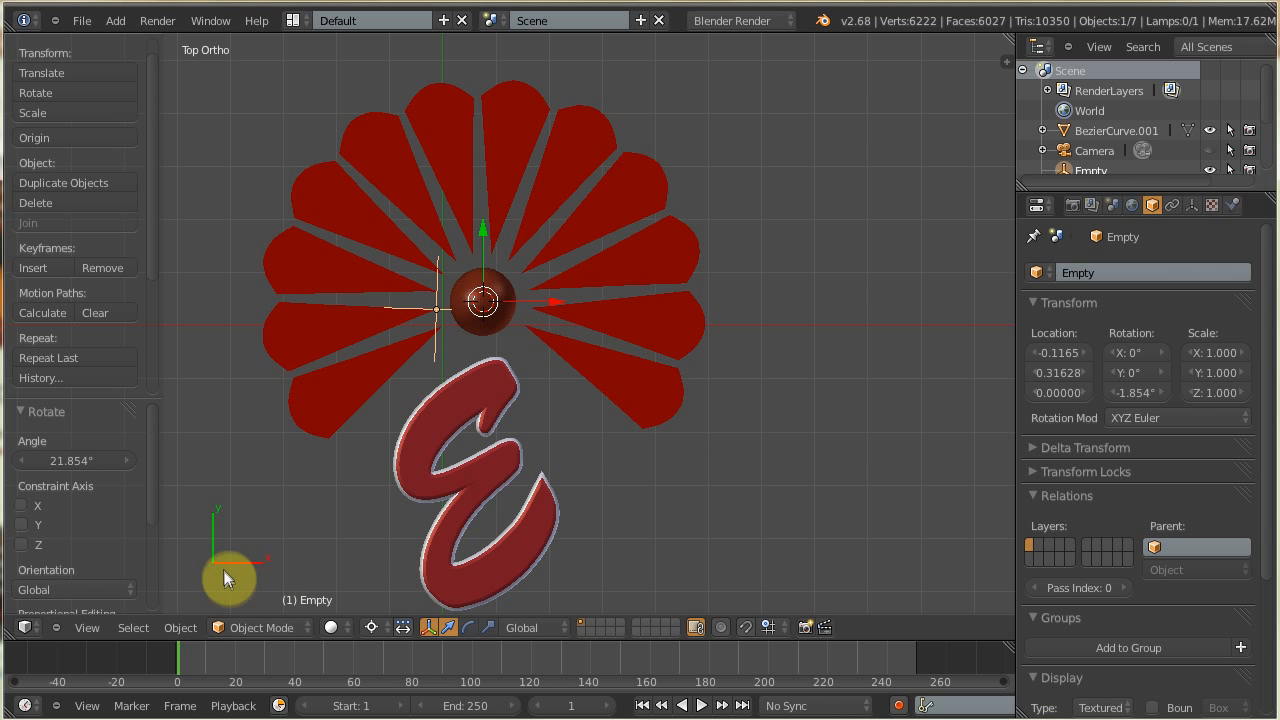
left_click(75, 457)
type("22")
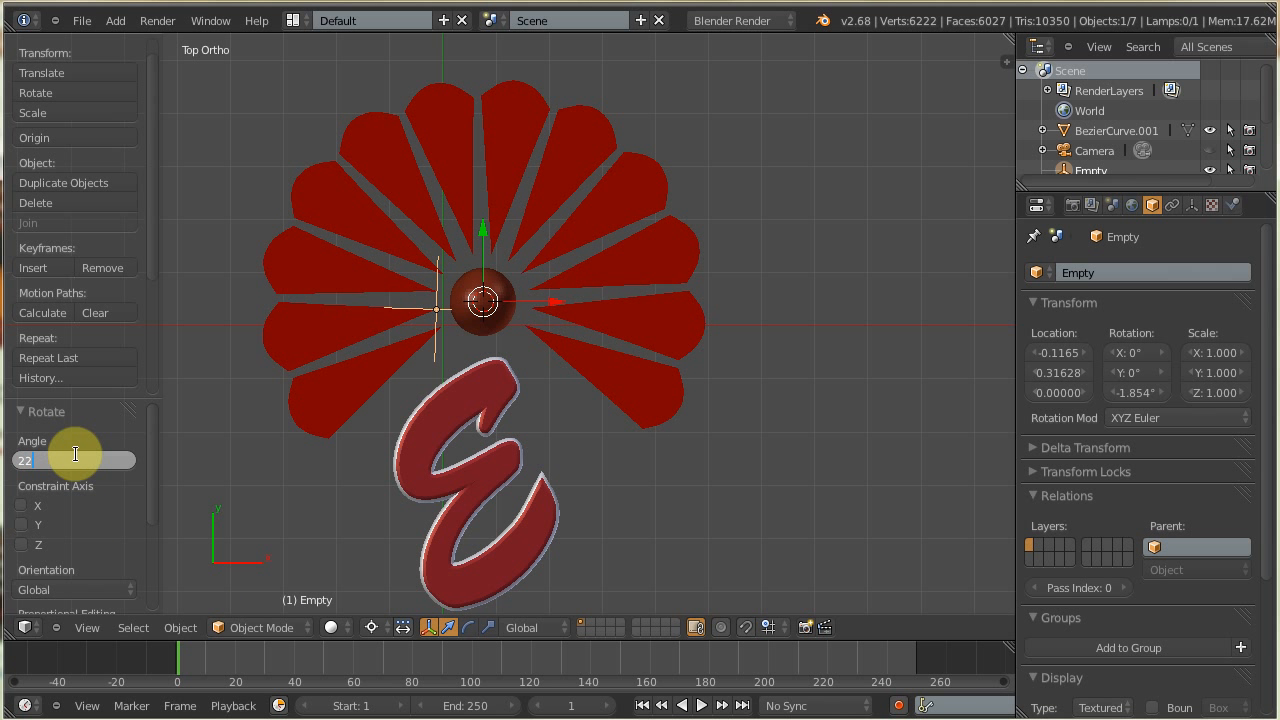
key("Return")
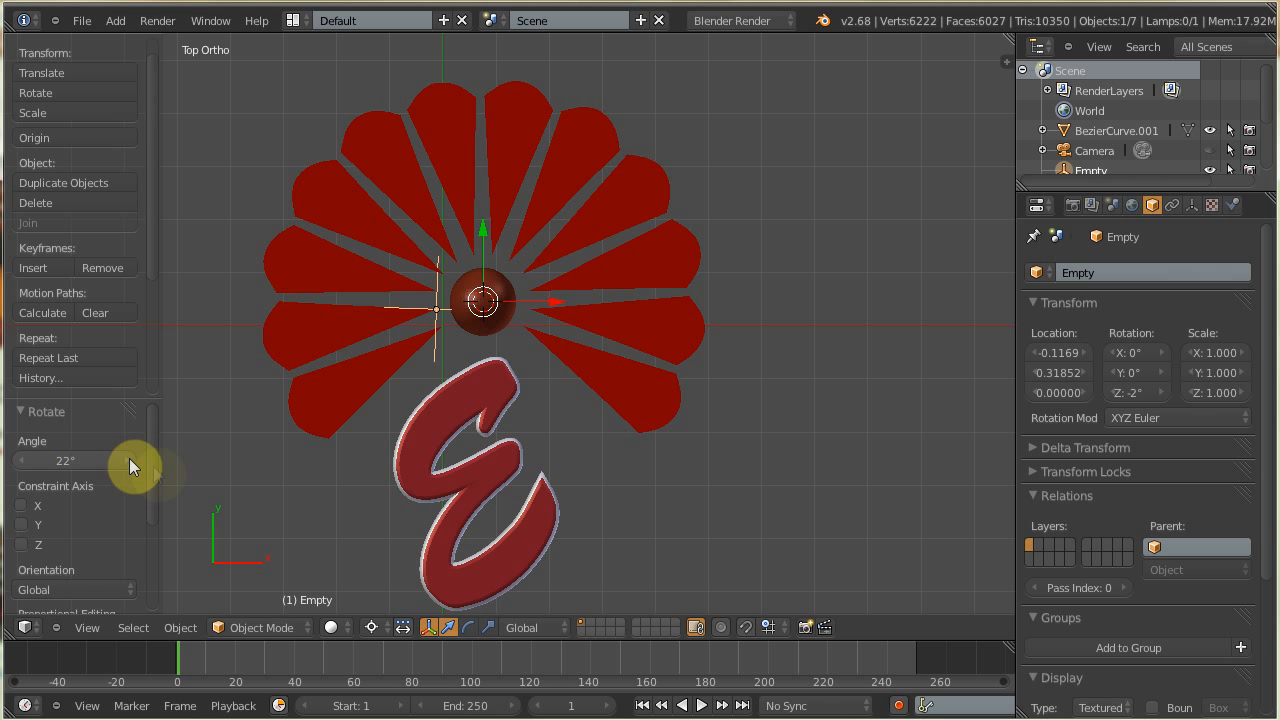
Select all objects and move them about -0.77 along the X axis towards the scene centre
right_click(632, 204)
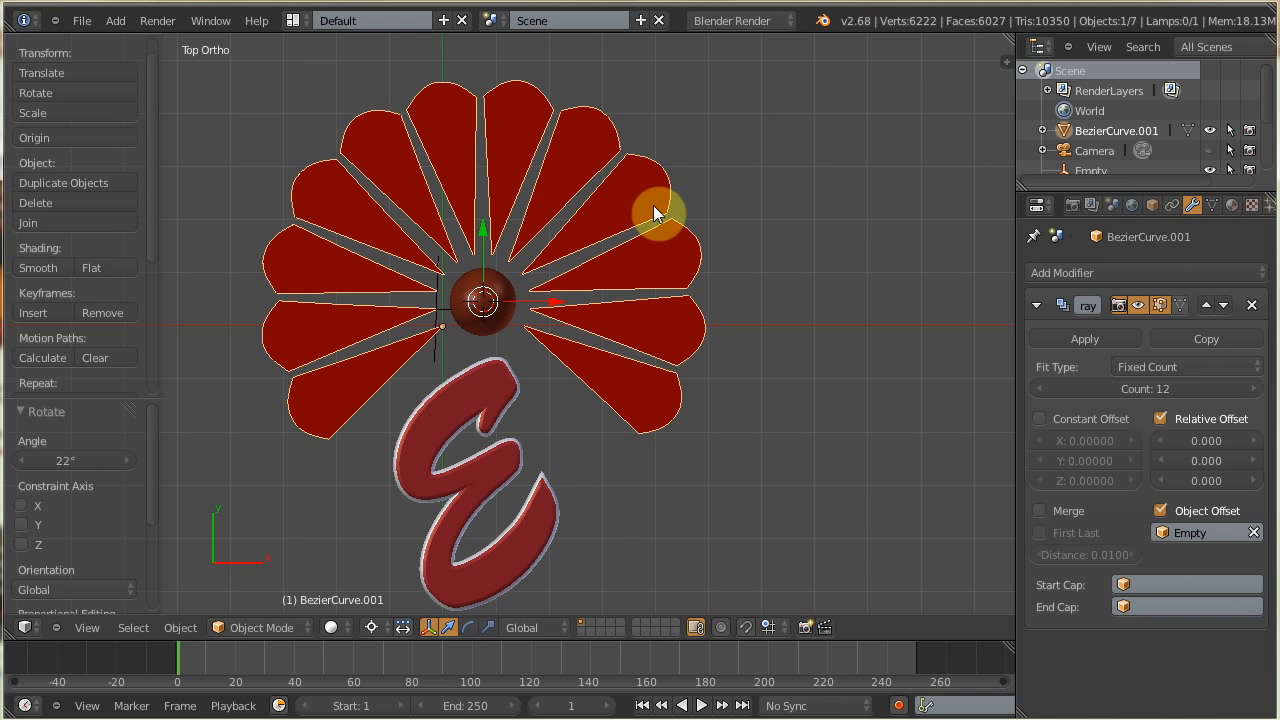
key("a")
key("a")
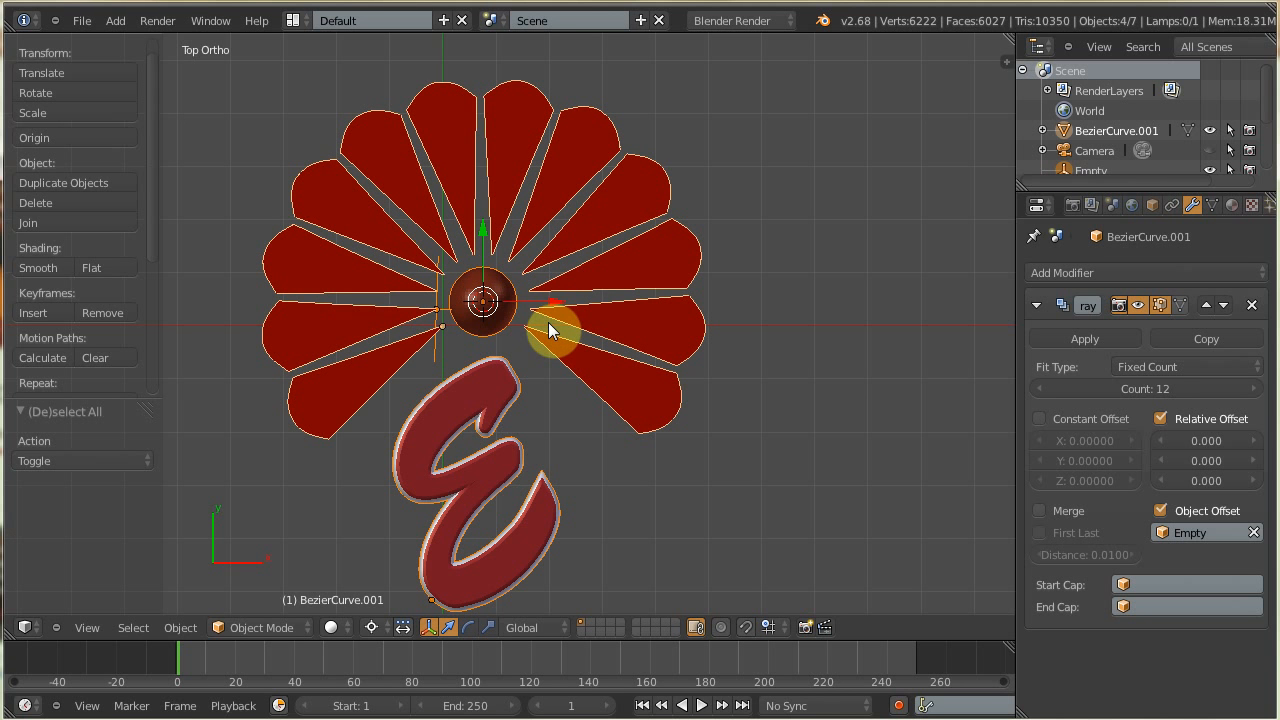
key("g")
key("x")
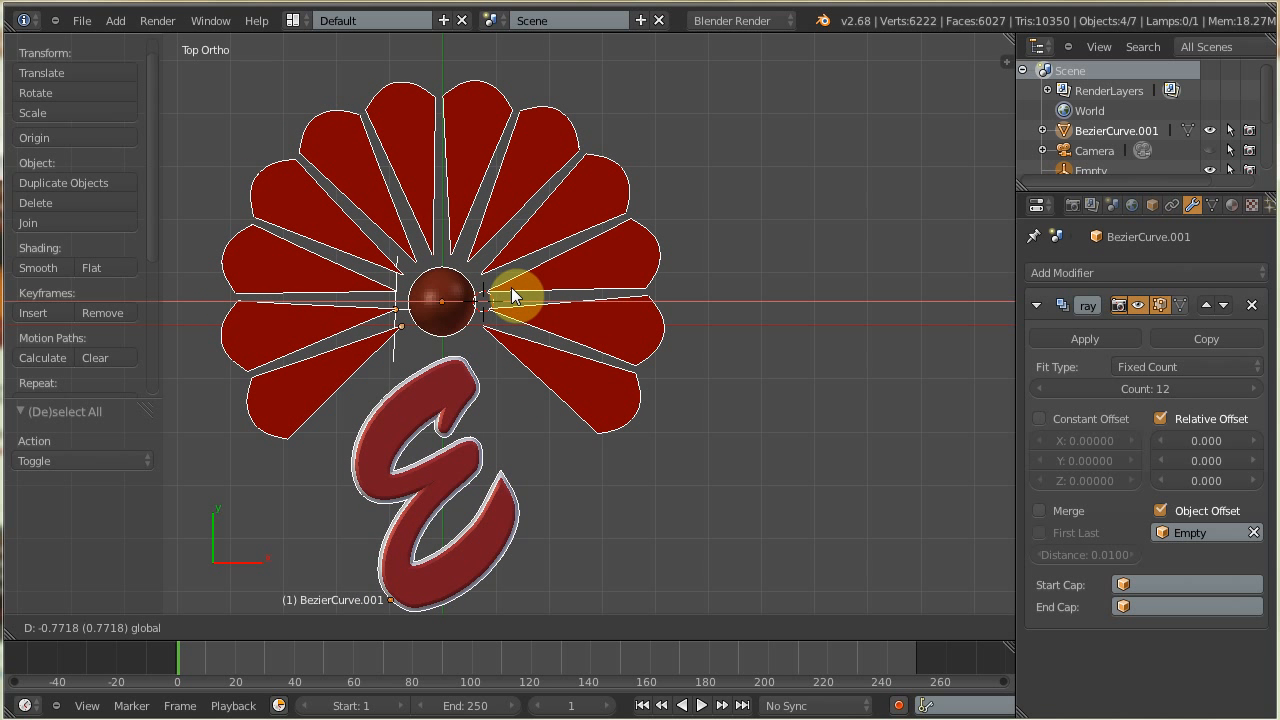
left_click(511, 288)
Move all selected objects about -0.3 along Y and about 0.06 along X, centring the sphere near the world origin
key("g")
key("y")
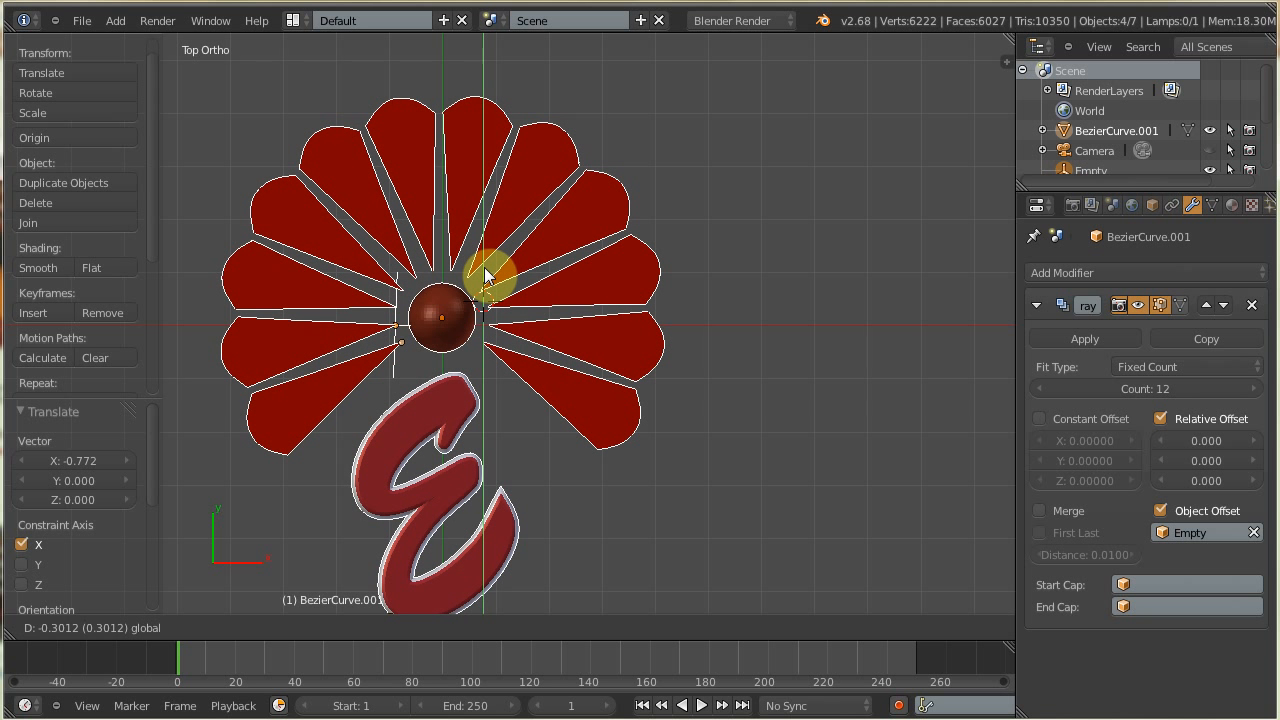
left_click(485, 277)
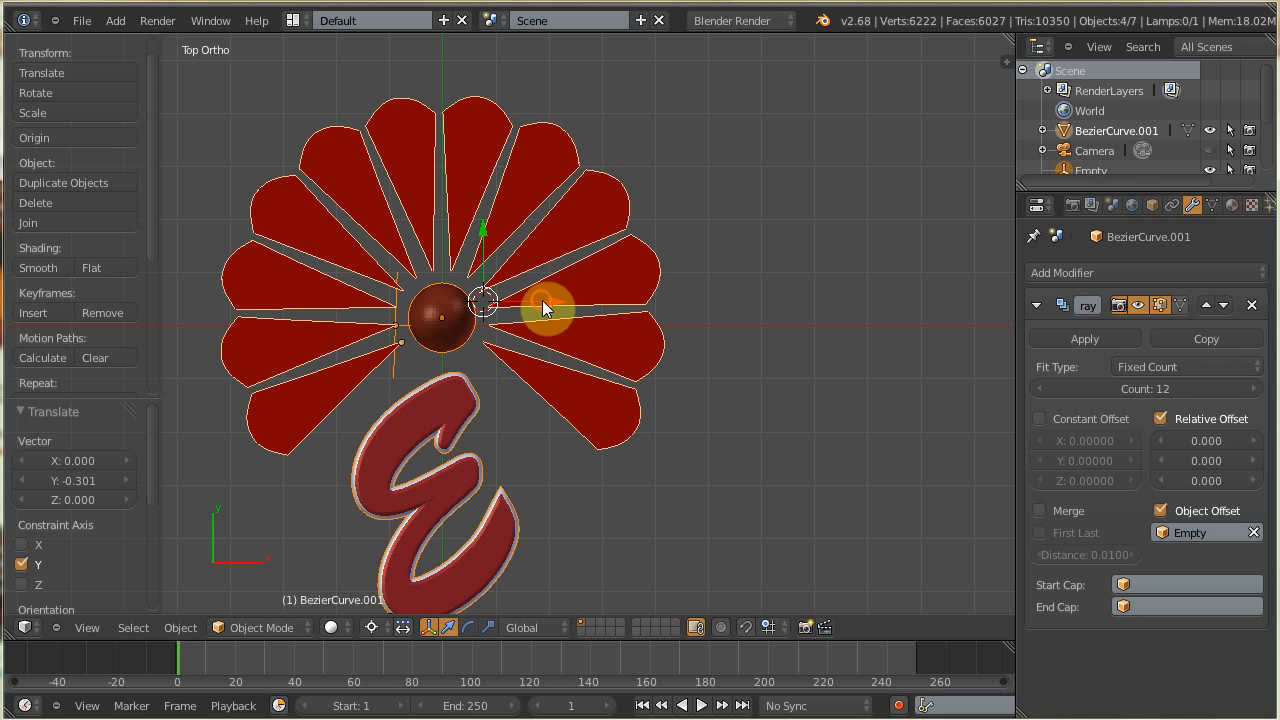
left_click_drag(542, 300, 545, 295)
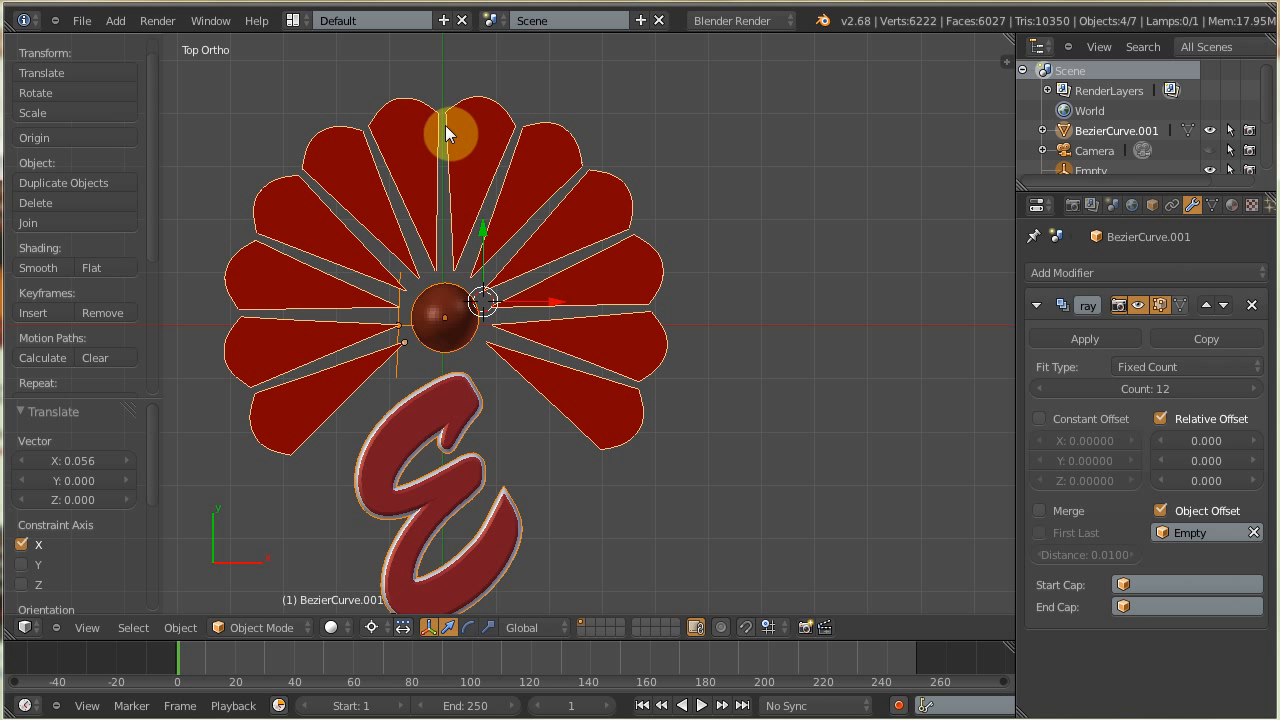
scroll(457, 160, "up", 3)
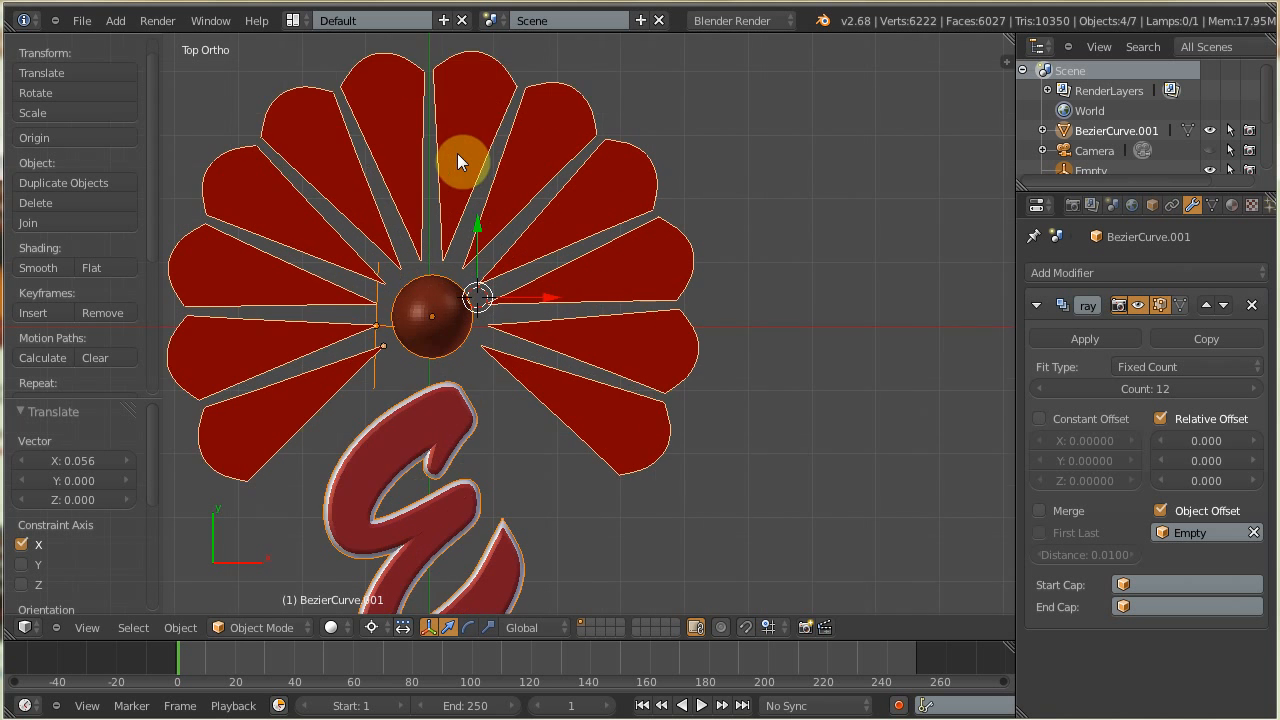